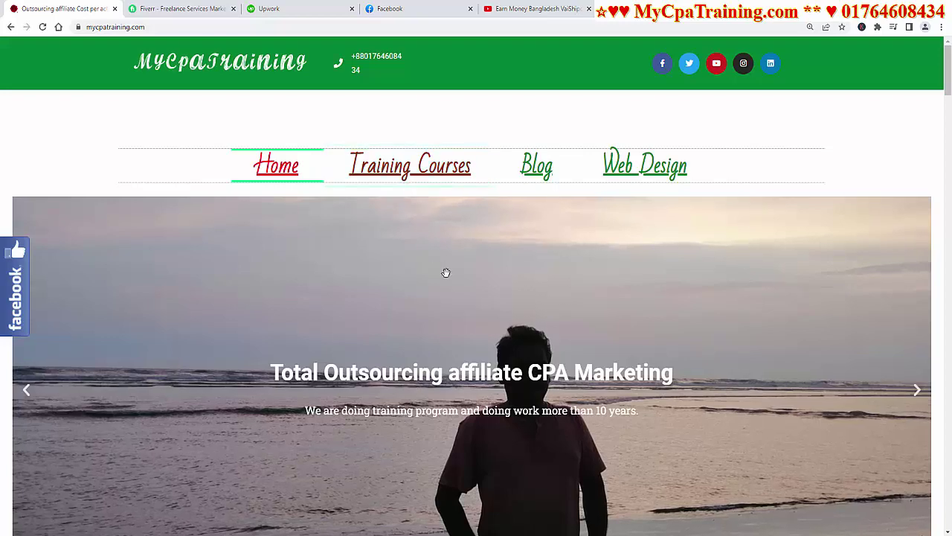
Advance the MyCpaTraining homepage carousel to its next slide
click(917, 392)
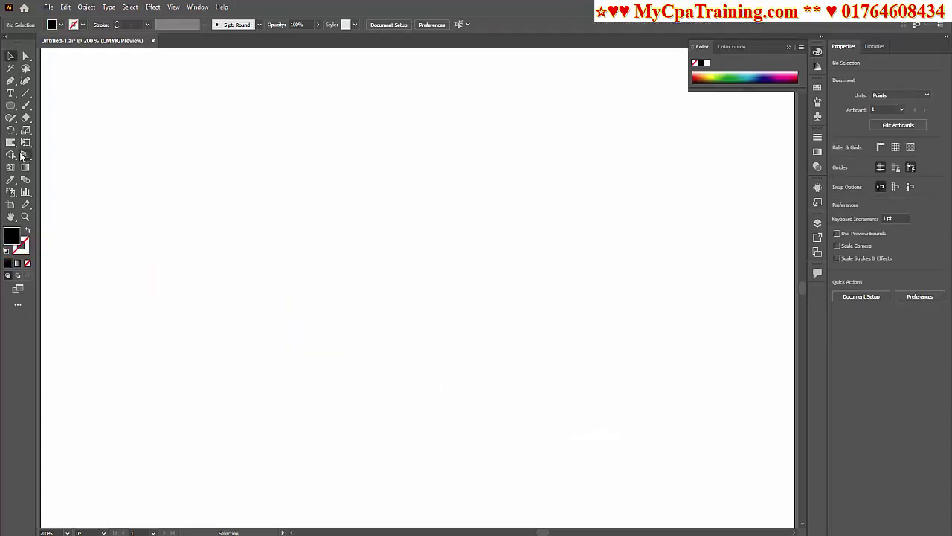
click(14, 146)
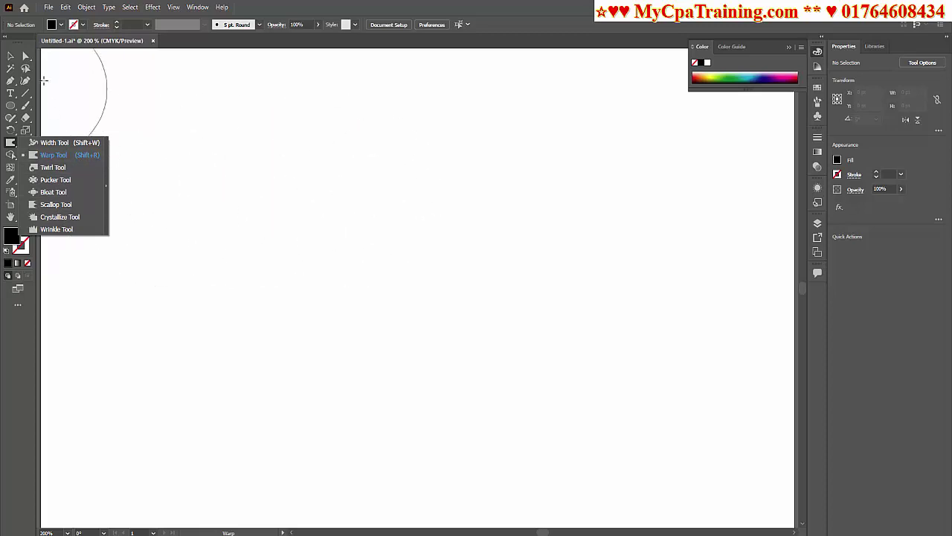
key(v)
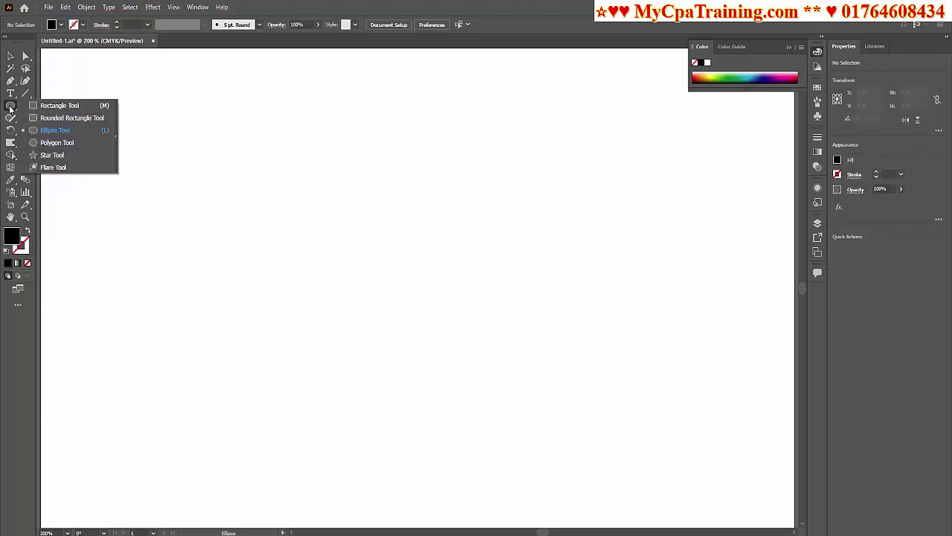
Draw a 184.7 × 27.8 pt black strip and stack copies edge to edge into a block
mouse_move(11, 104)
mouse_down()
mouse_move(60, 102)
mouse_move(340, 138)
mouse_up()
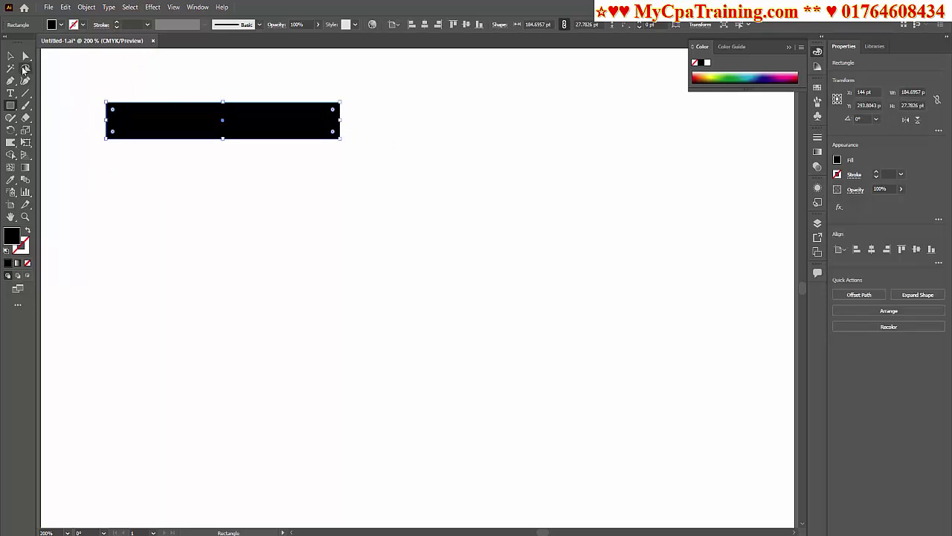
click(10, 55)
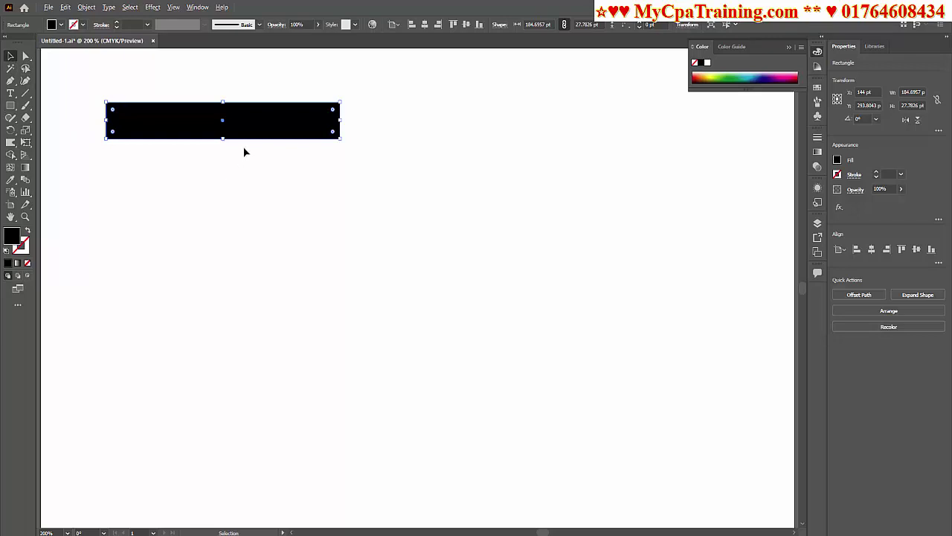
mouse_move(253, 137)
mouse_down()
mouse_move(247, 266)
mouse_move(257, 240)
mouse_move(260, 288)
mouse_move(271, 279)
mouse_move(258, 337)
mouse_up()
click(252, 197)
click(257, 214)
click(253, 283)
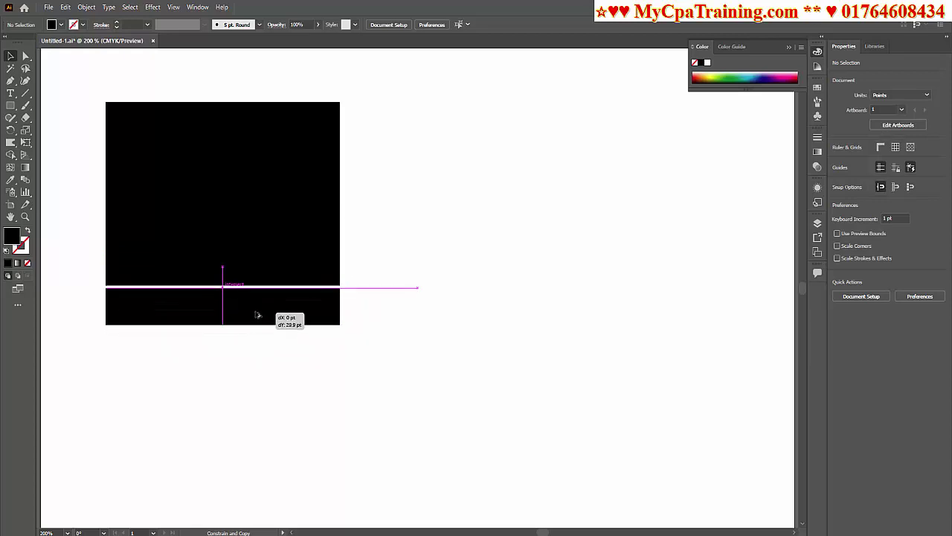
drag(258, 336, 260, 319)
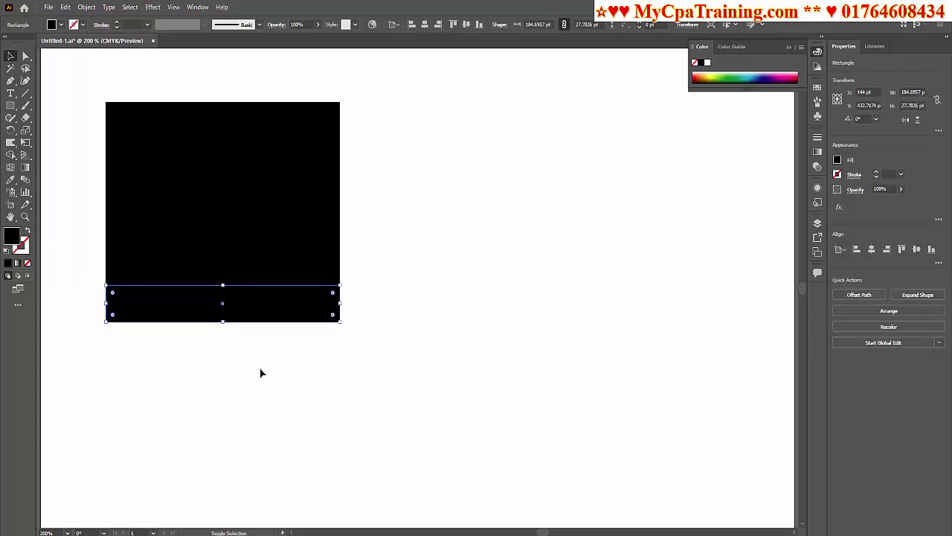
shift+click(269, 317)
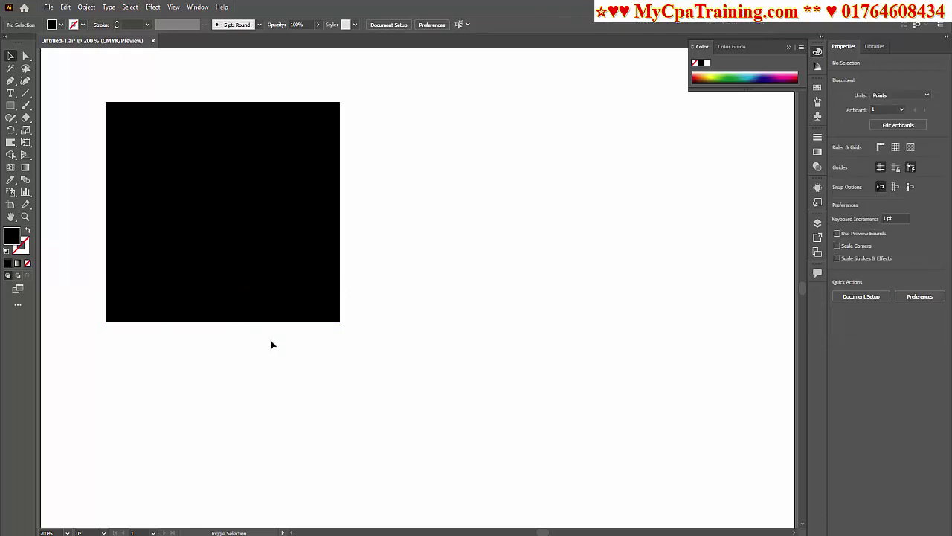
mouse_move(265, 323)
mouse_down()
mouse_move(267, 377)
mouse_move(266, 359)
mouse_up()
click(386, 363)
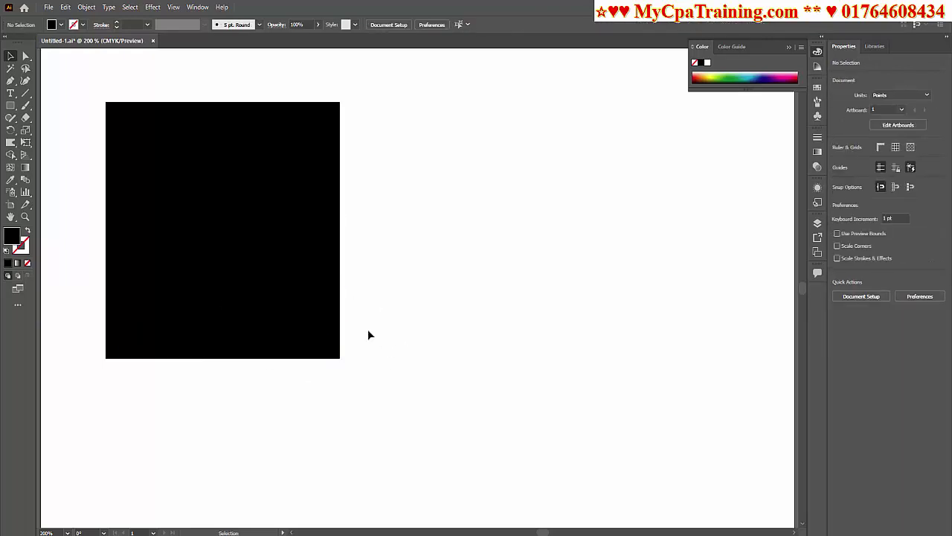
Colour the top three strips yellow-green, pink and orange
click(268, 119)
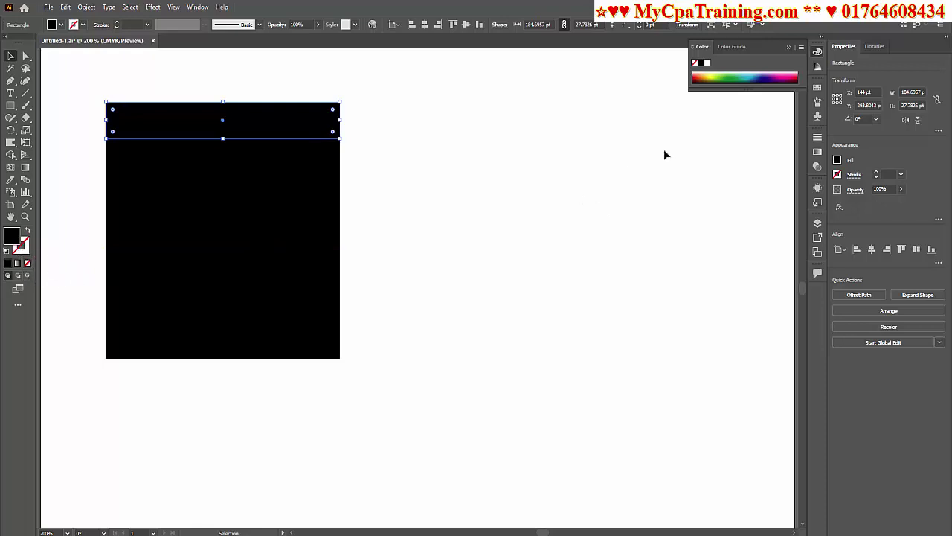
click(716, 70)
drag(285, 129, 285, 166)
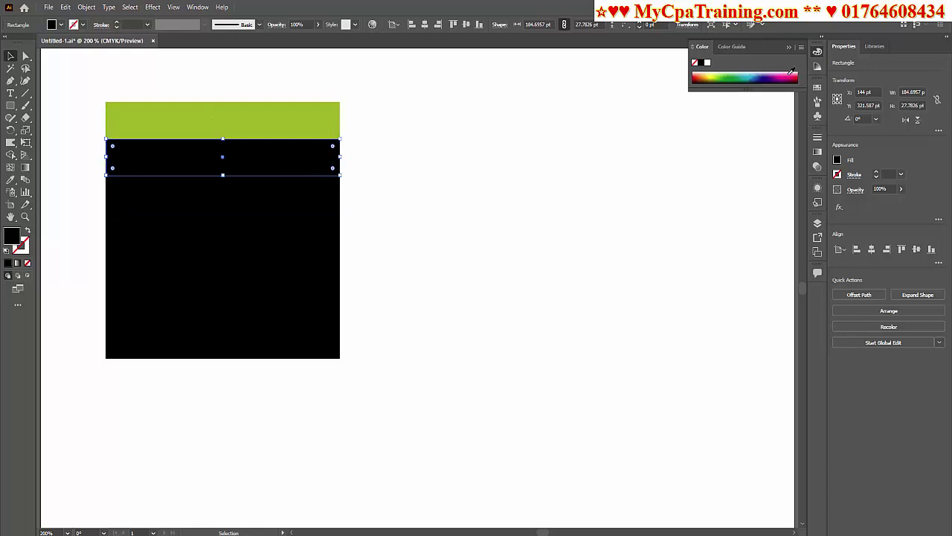
click(789, 75)
click(312, 207)
mouse_move(313, 210)
mouse_down()
mouse_move(311, 247)
mouse_move(286, 275)
mouse_up()
Colour the remaining strips green, light blue, dark red and light green
click(735, 76)
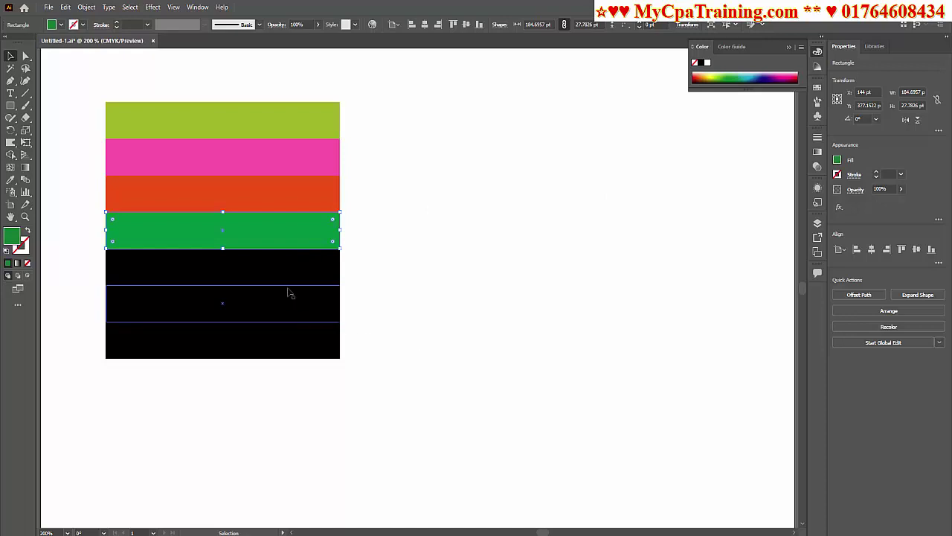
click(797, 75)
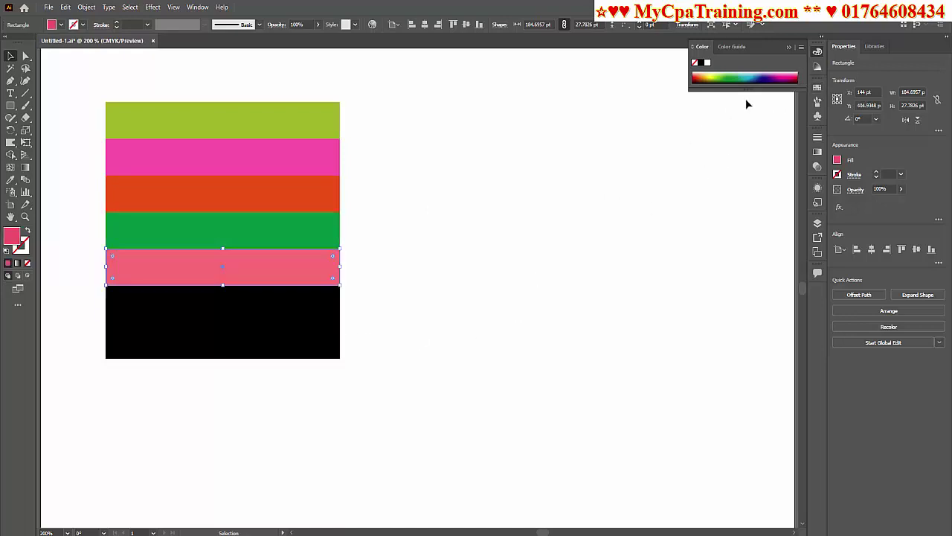
click(750, 73)
click(282, 305)
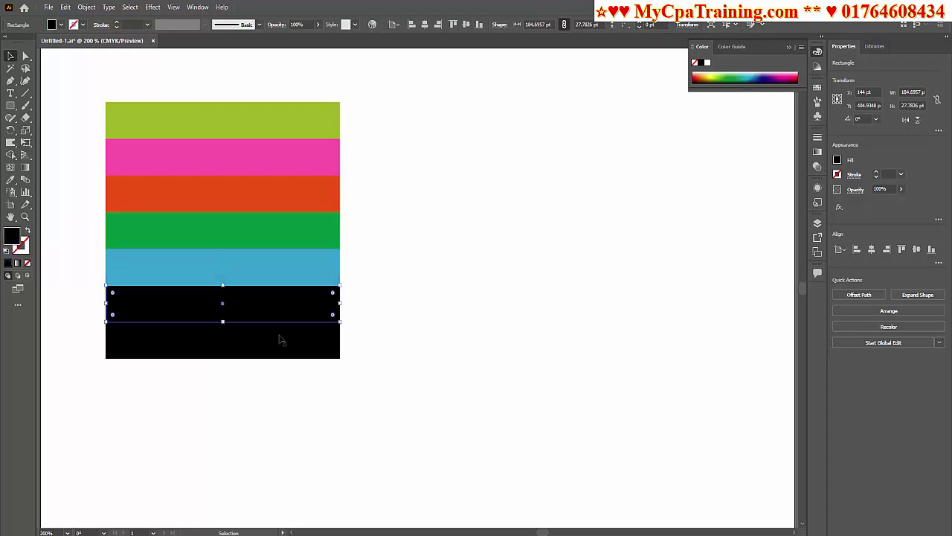
click(698, 76)
click(320, 344)
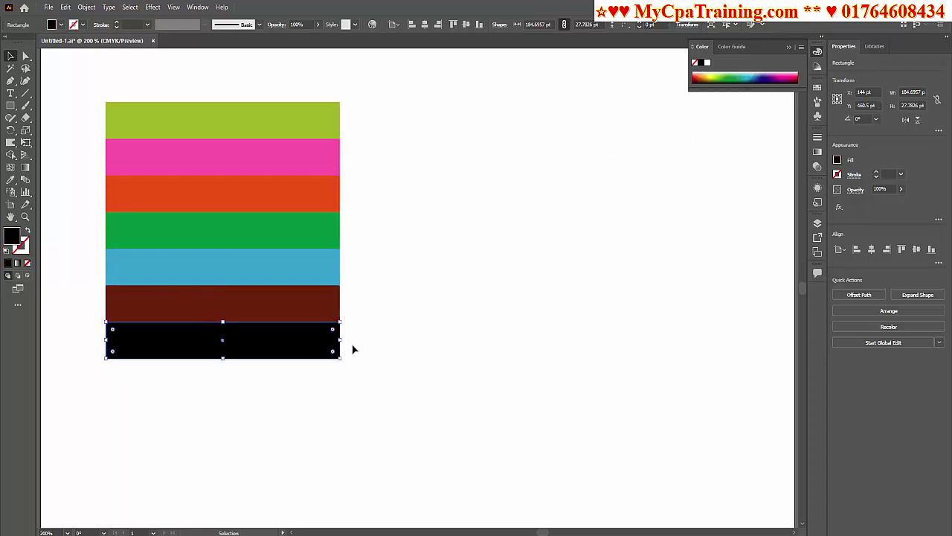
click(713, 73)
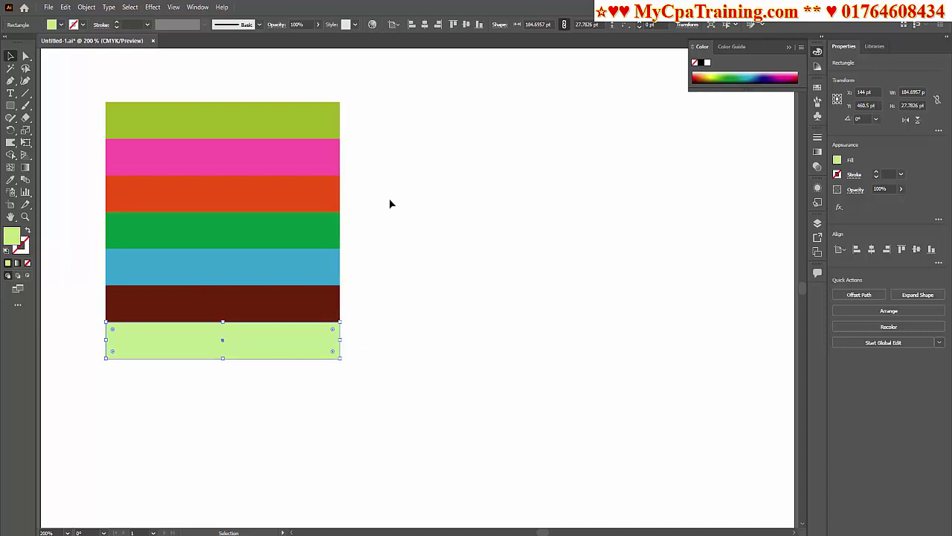
Change the top strip's fill to bright yellow
click(294, 134)
click(301, 350)
click(317, 137)
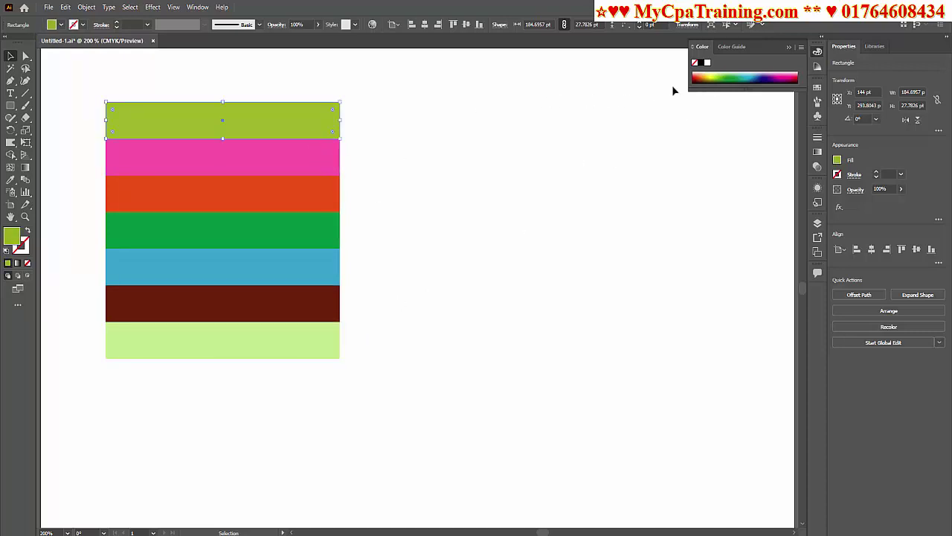
click(712, 72)
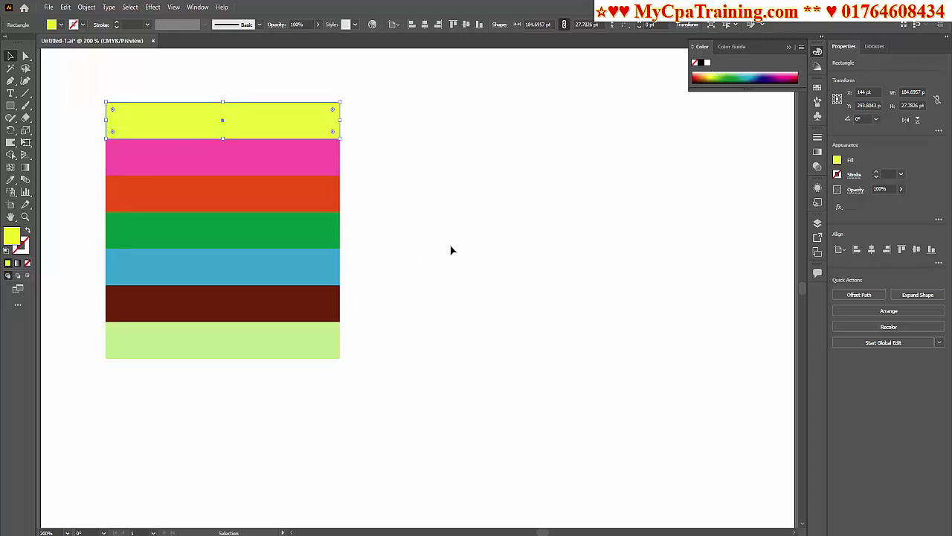
click(445, 283)
Marquee-select all seven coloured strips and group them
drag(93, 97, 348, 372)
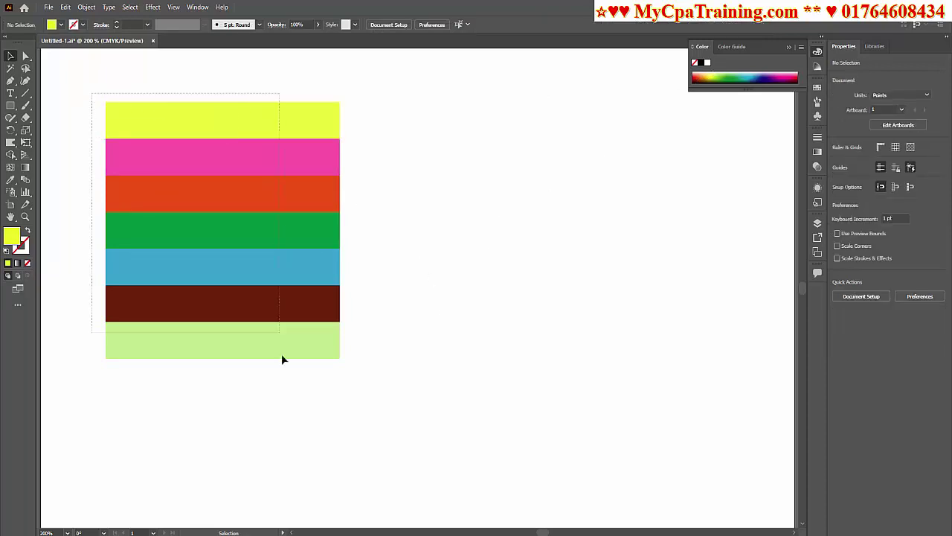
key(a)
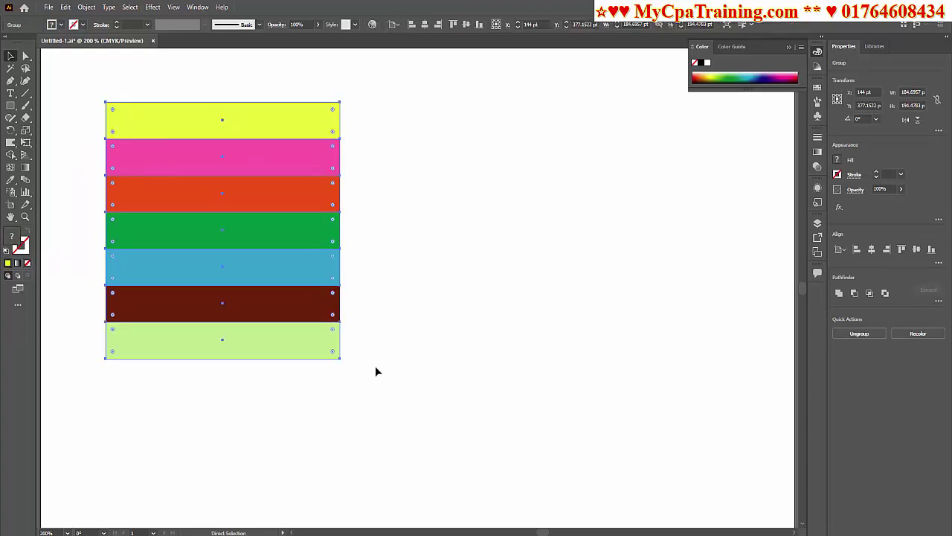
key(v)
click(435, 157)
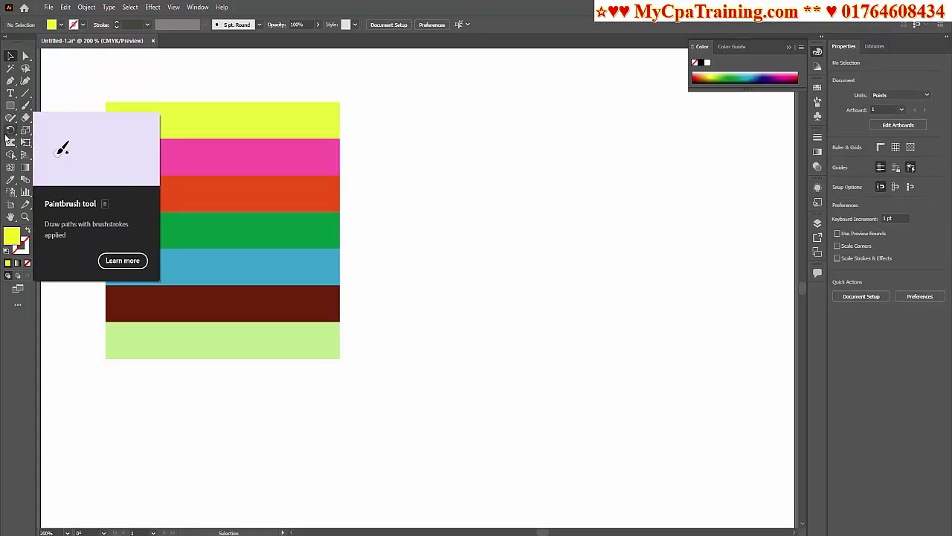
Draw a straight line under the strips, matching their width, with a 4 pt black stroke
click(10, 80)
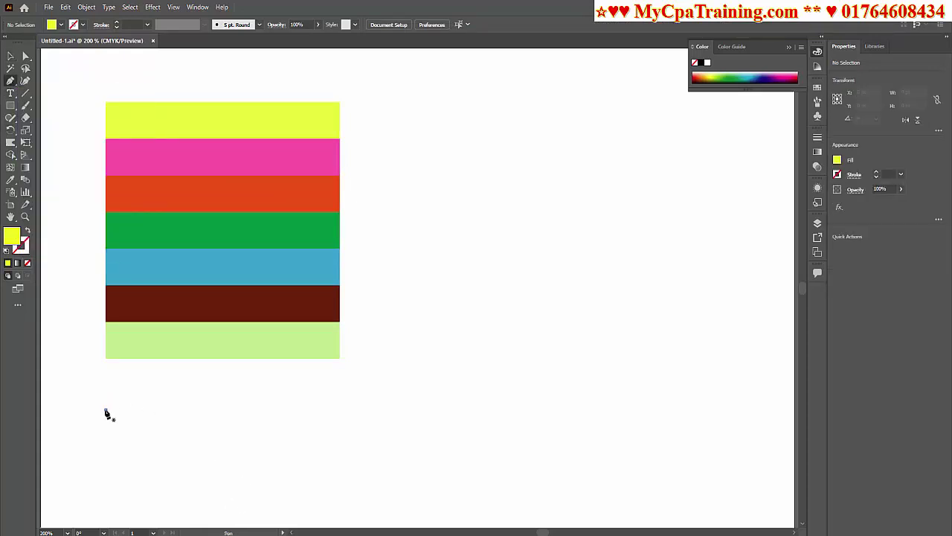
click(105, 410)
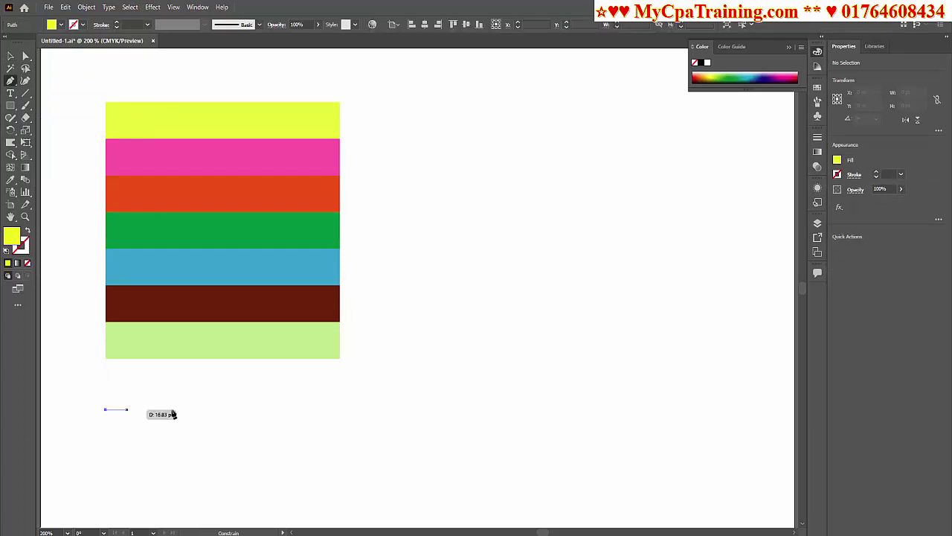
click(340, 409)
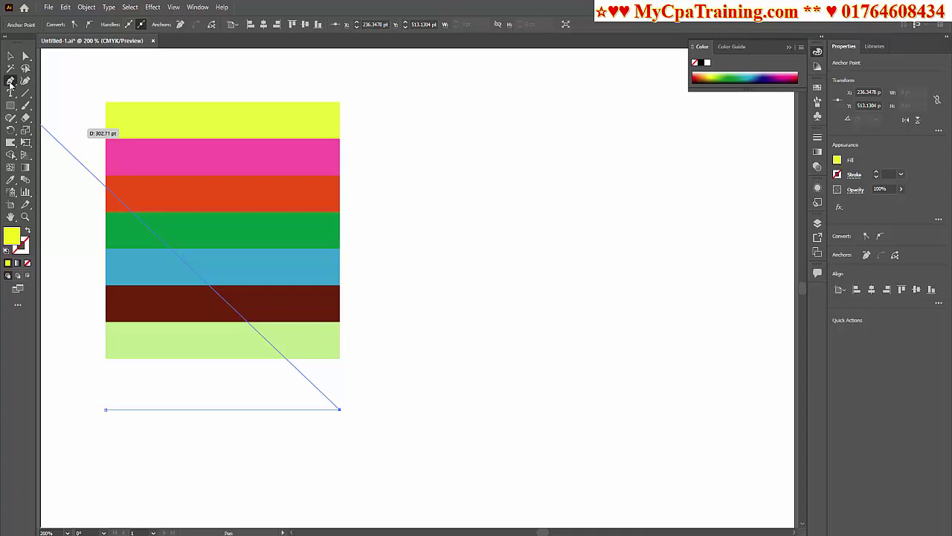
click(10, 82)
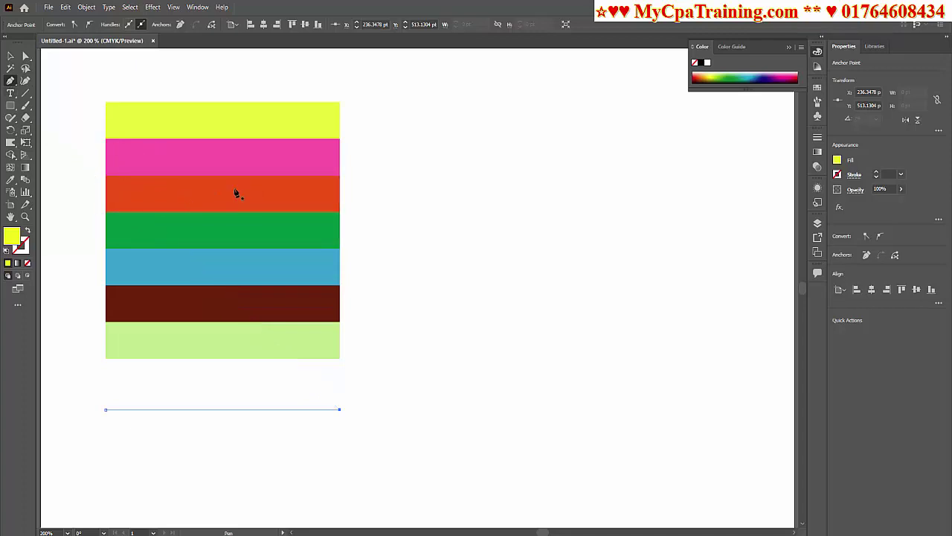
click(11, 56)
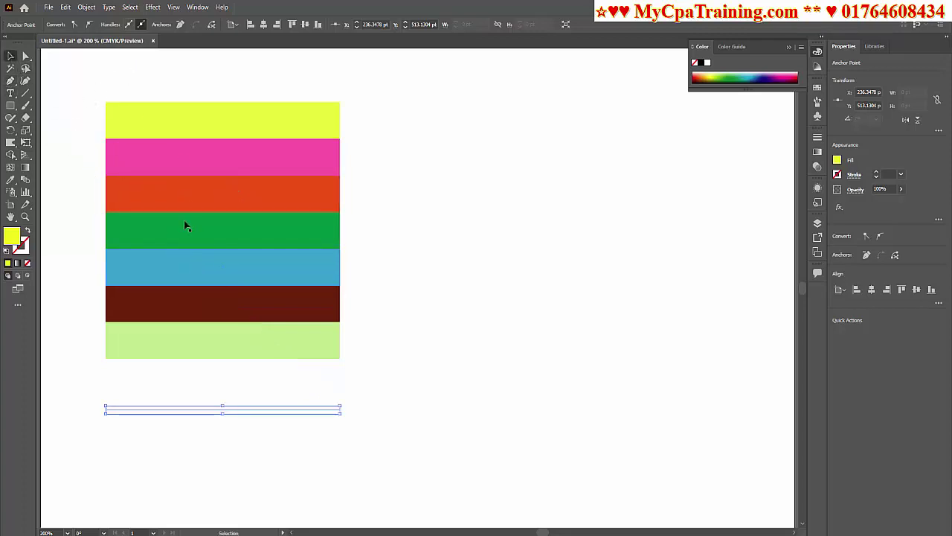
click(251, 410)
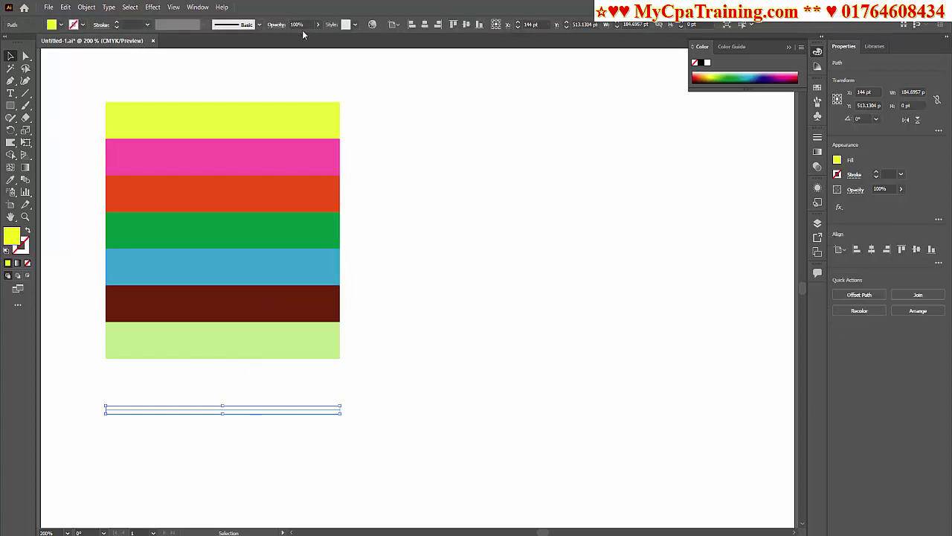
click(147, 24)
click(160, 104)
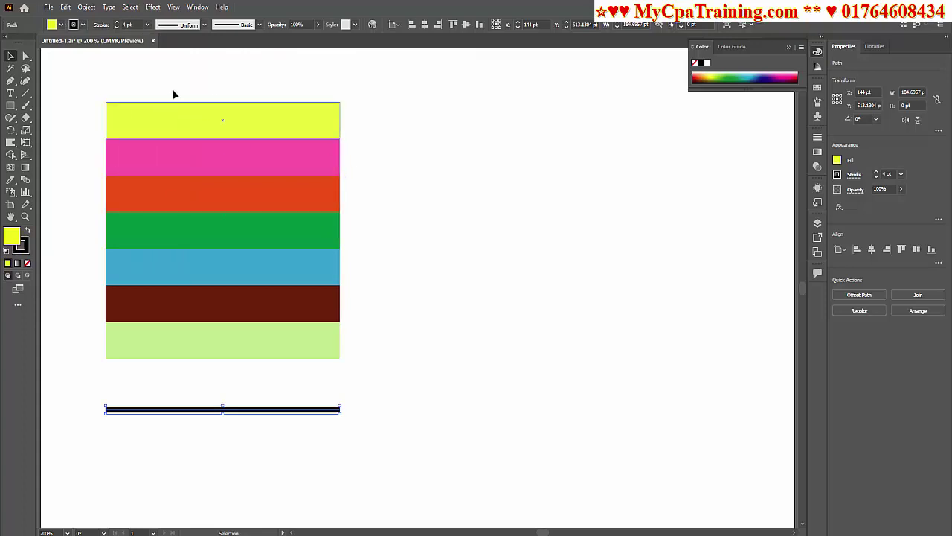
Type 'VaiShipon' to the right of the stripes
click(10, 93)
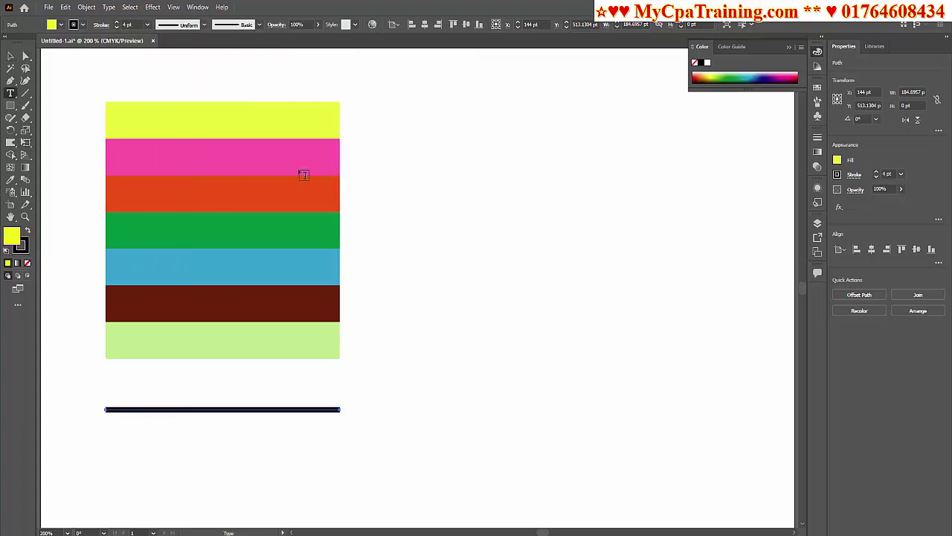
click(483, 322)
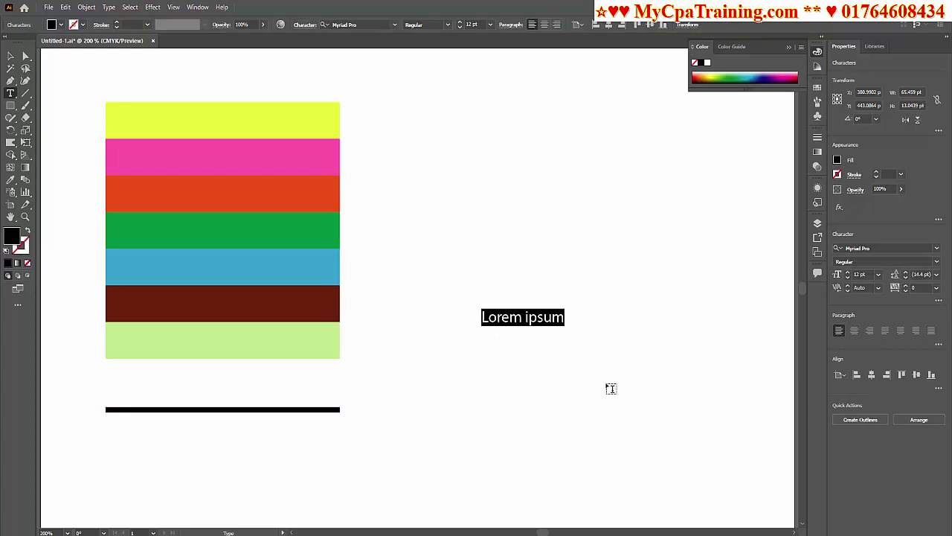
text(Vaish)
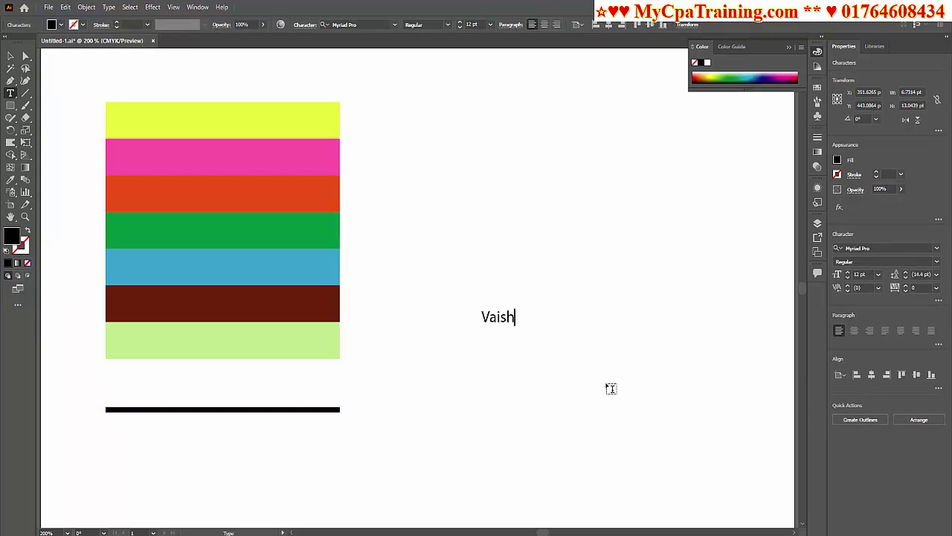
text(ipon)
drag(505, 316, 501, 317)
text(S)
click(10, 56)
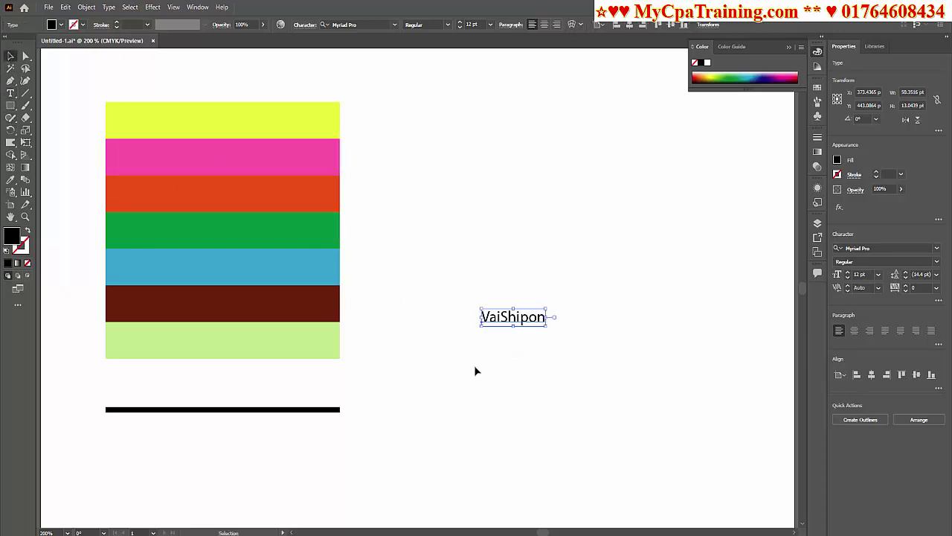
Enlarge the VaiShipon text, move it beside the black line and fill it magenta
drag(548, 308, 726, 238)
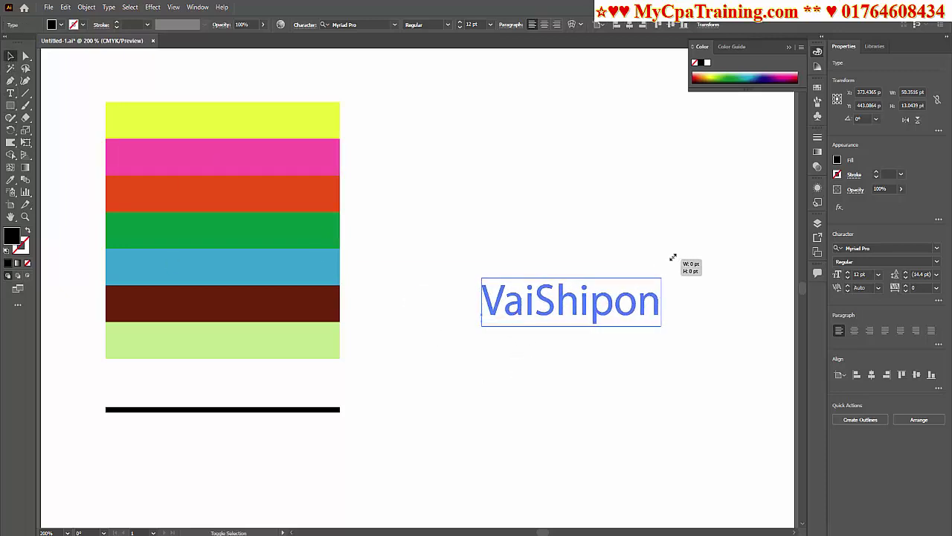
click(618, 249)
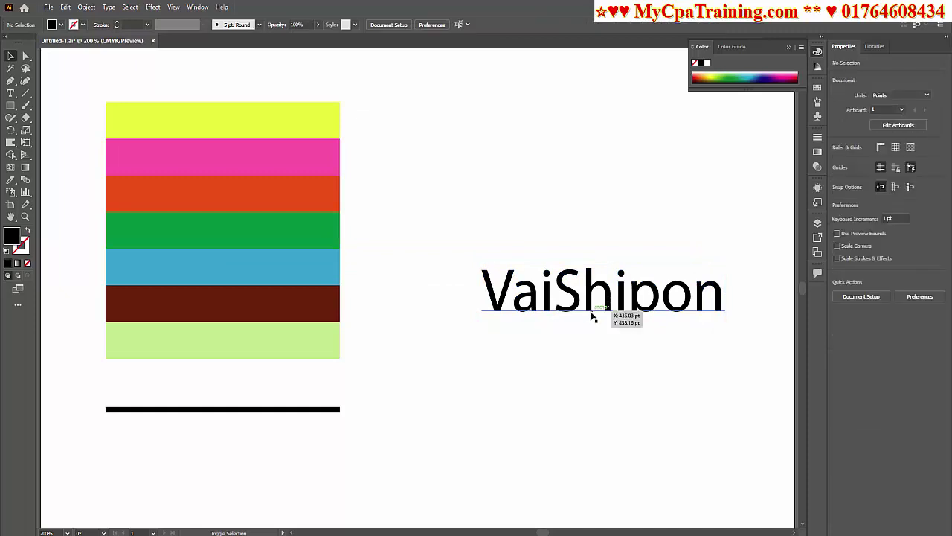
drag(636, 297, 601, 333)
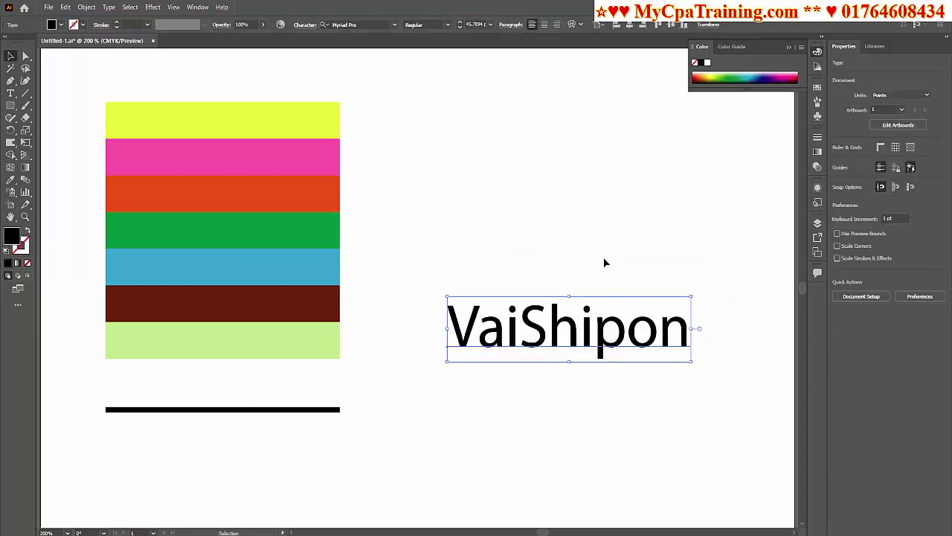
drag(447, 362, 436, 435)
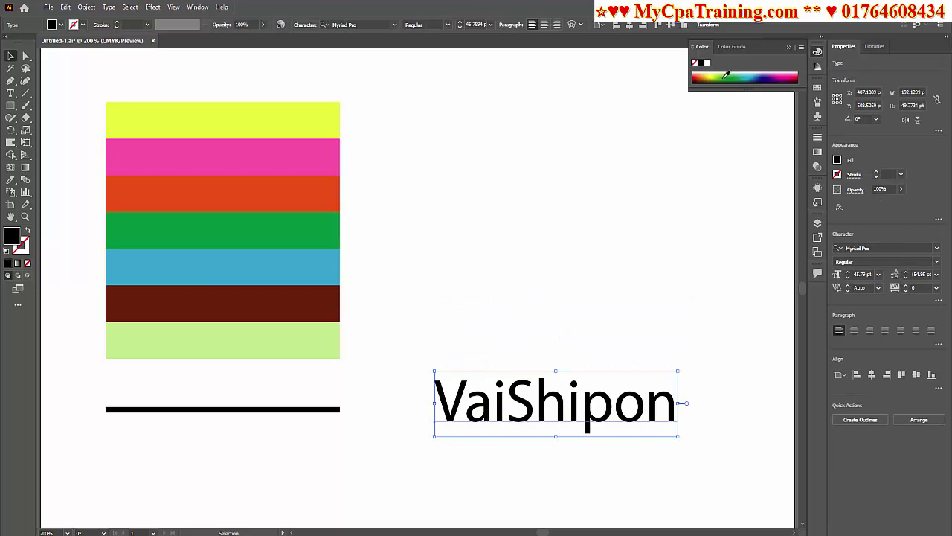
click(727, 75)
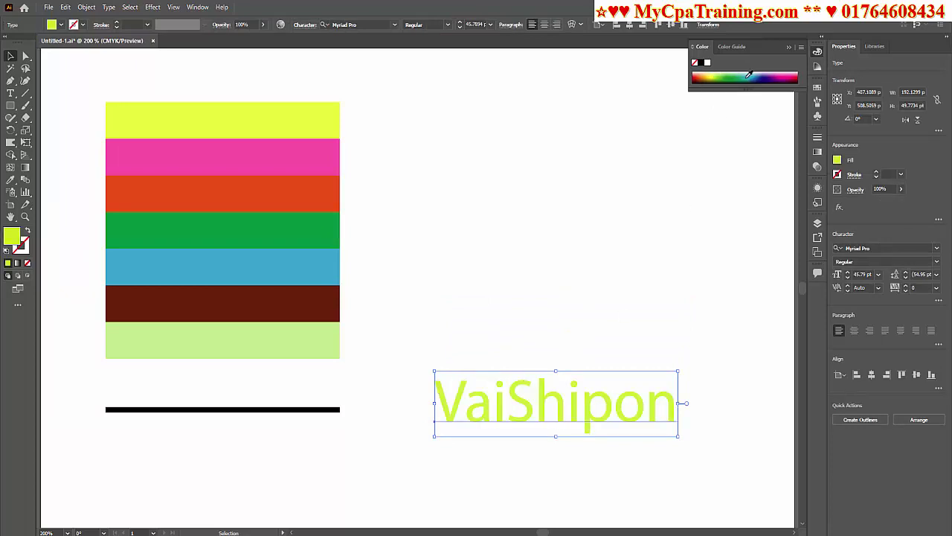
click(776, 73)
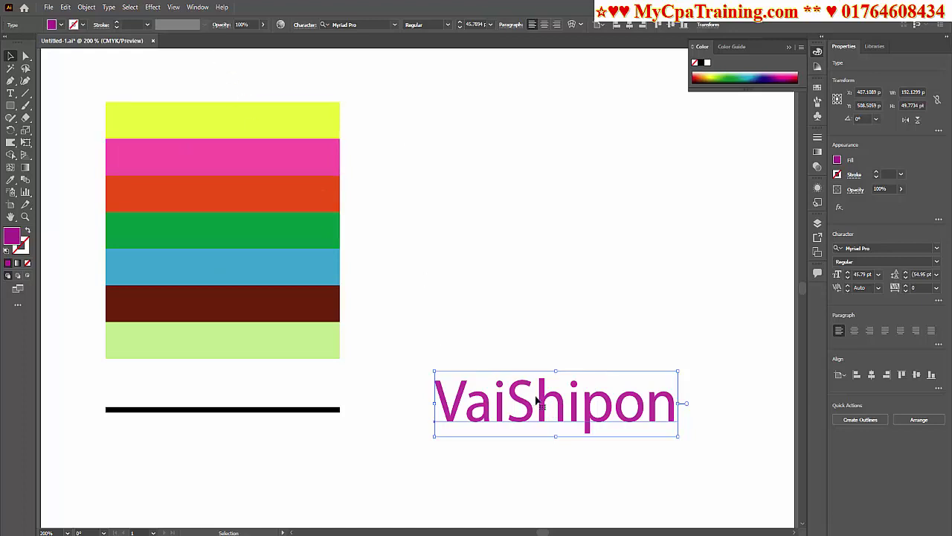
Convert the VaiShipon text to outlines and give it a 1 pt stroke
key(ctrl+shift+a)
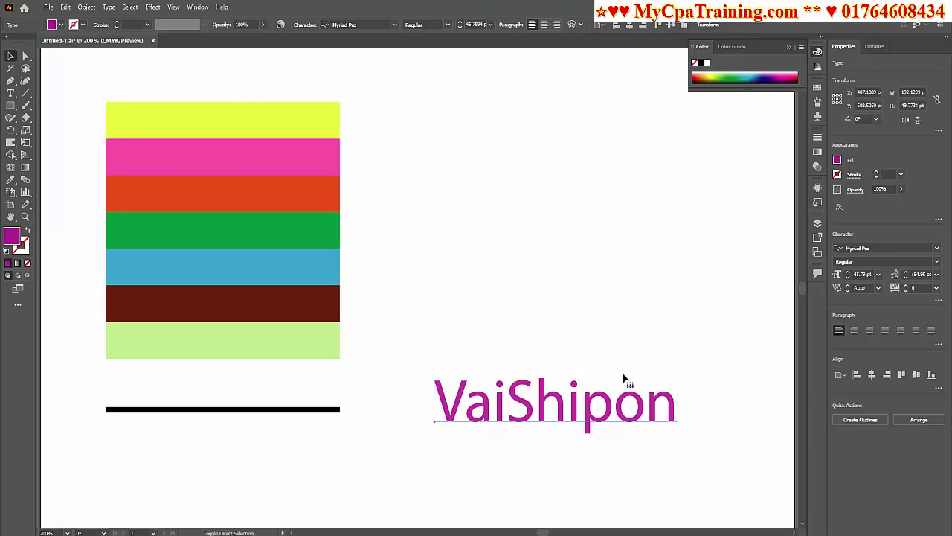
key(ctrl+shift+o)
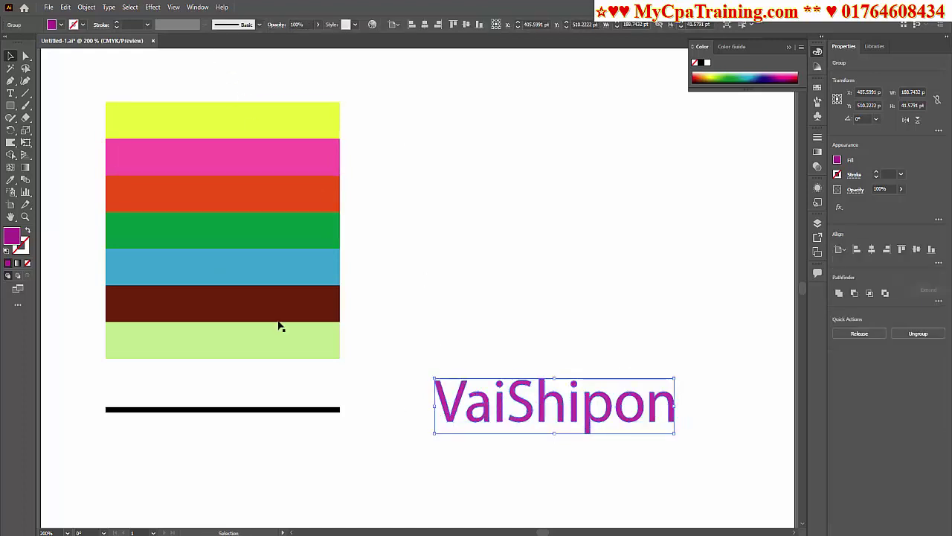
click(63, 24)
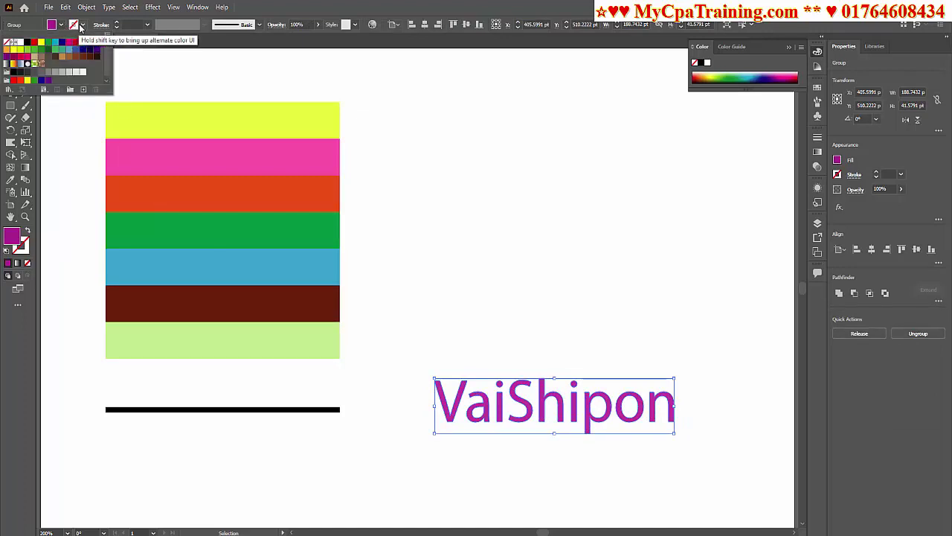
click(82, 25)
click(82, 25)
click(41, 64)
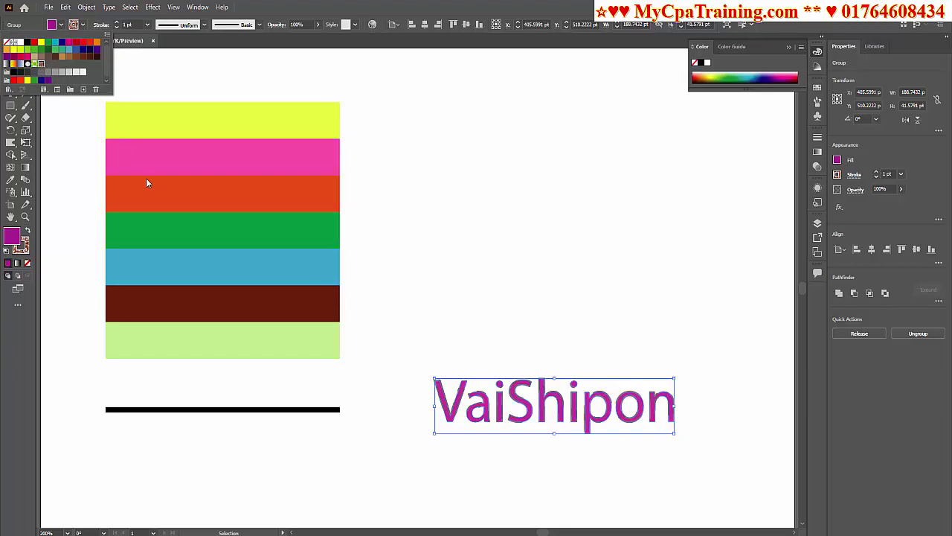
click(82, 149)
Draw a 201.9 × 125.6 pt ellipse above the lettering
right_click(10, 105)
click(54, 130)
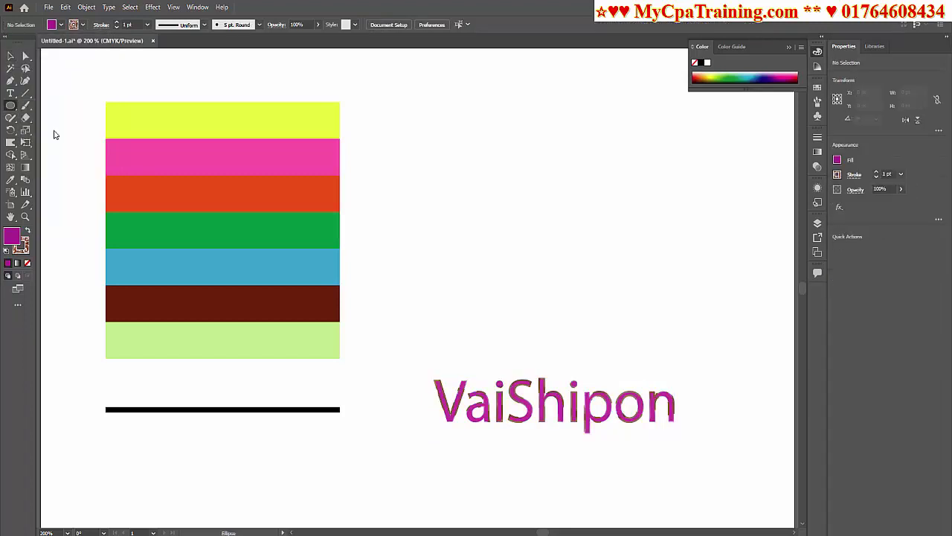
drag(444, 165, 701, 332)
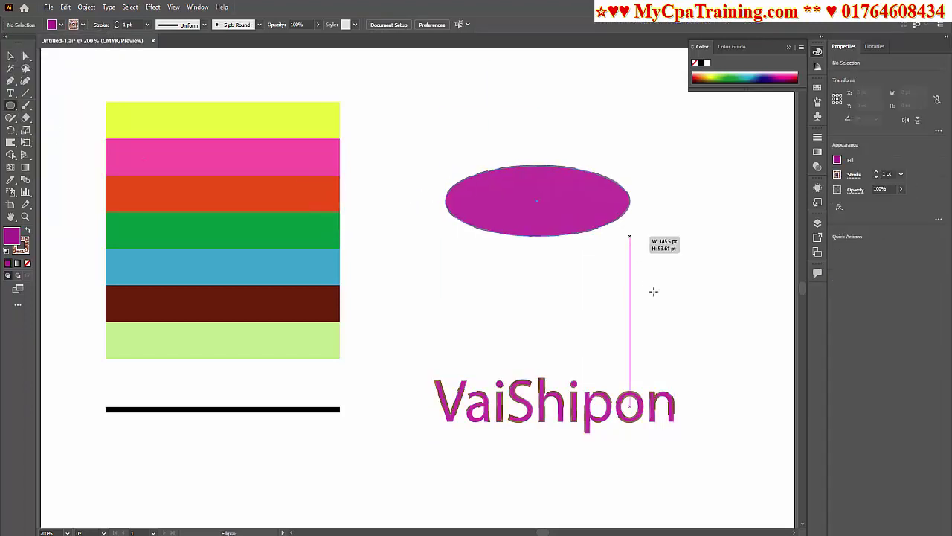
key(v)
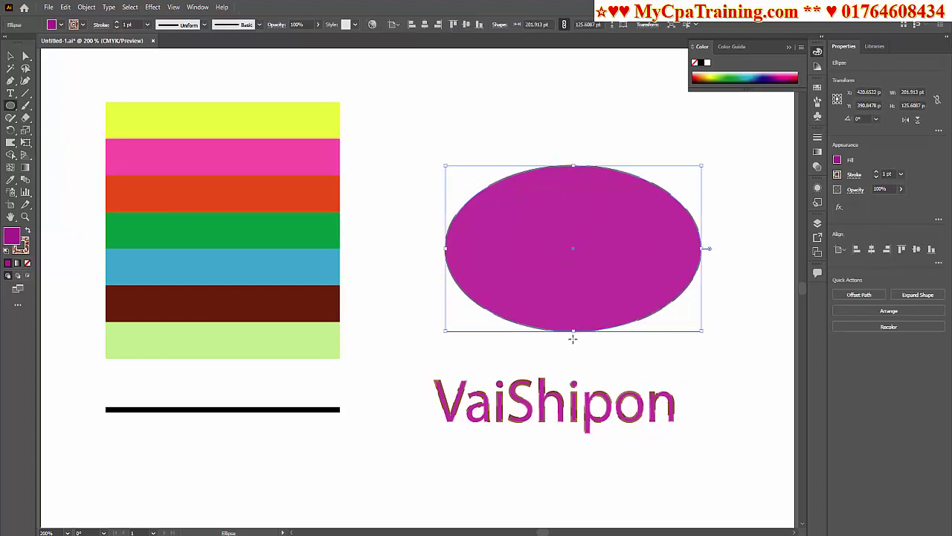
drag(639, 234, 614, 221)
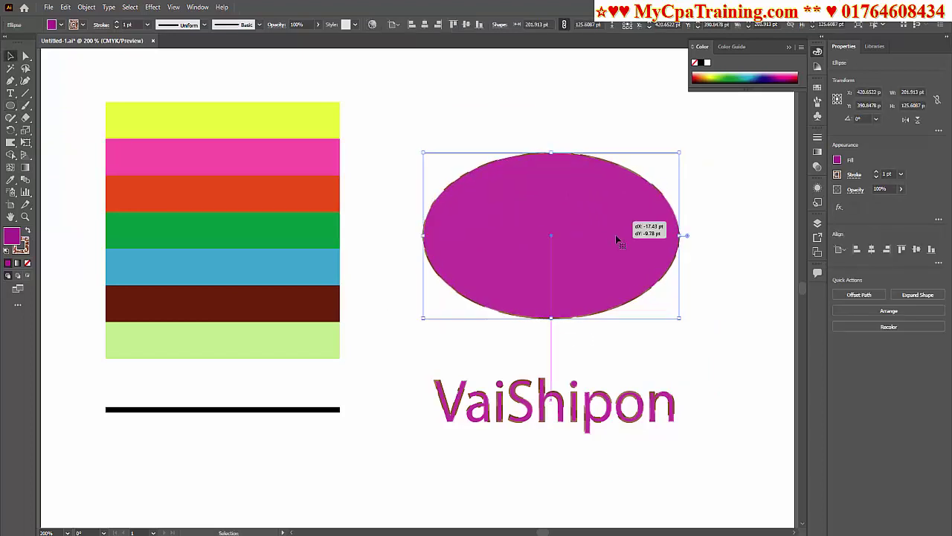
Give the VaiShipon lettering a yellow 2 pt stroke with a tapered width profile
click(723, 285)
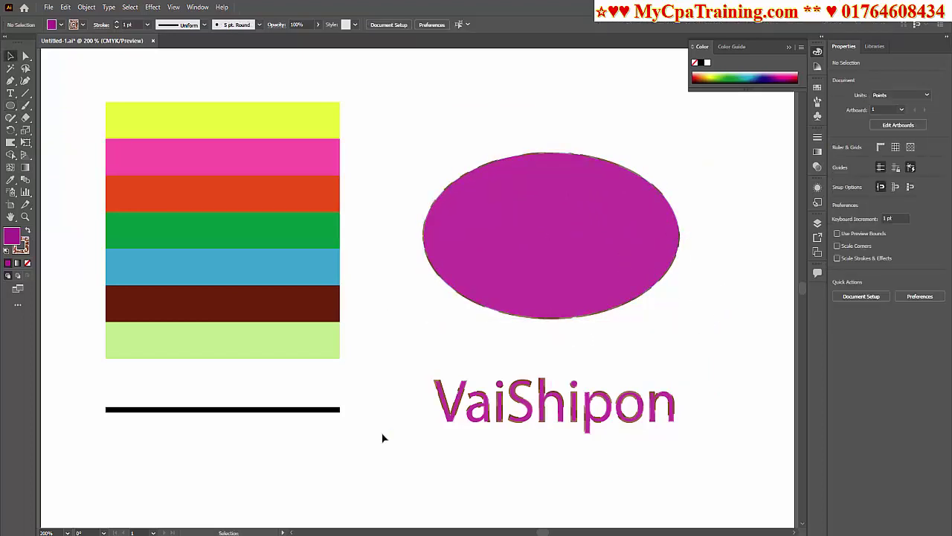
click(567, 416)
click(61, 25)
click(40, 43)
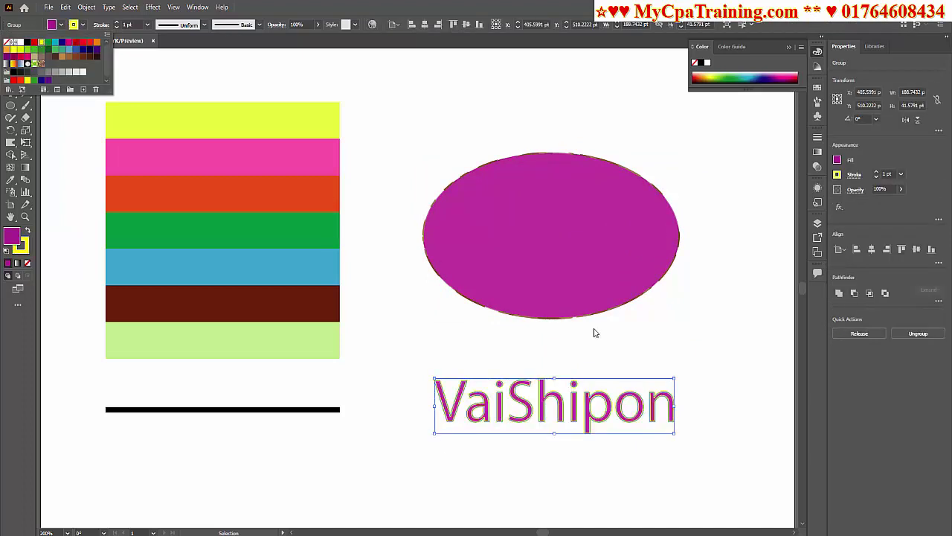
click(759, 337)
click(179, 25)
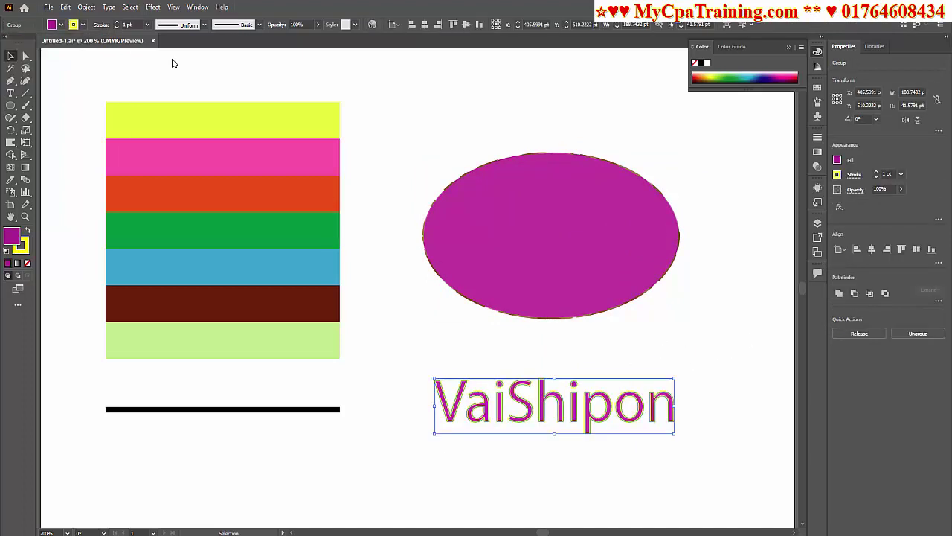
click(171, 62)
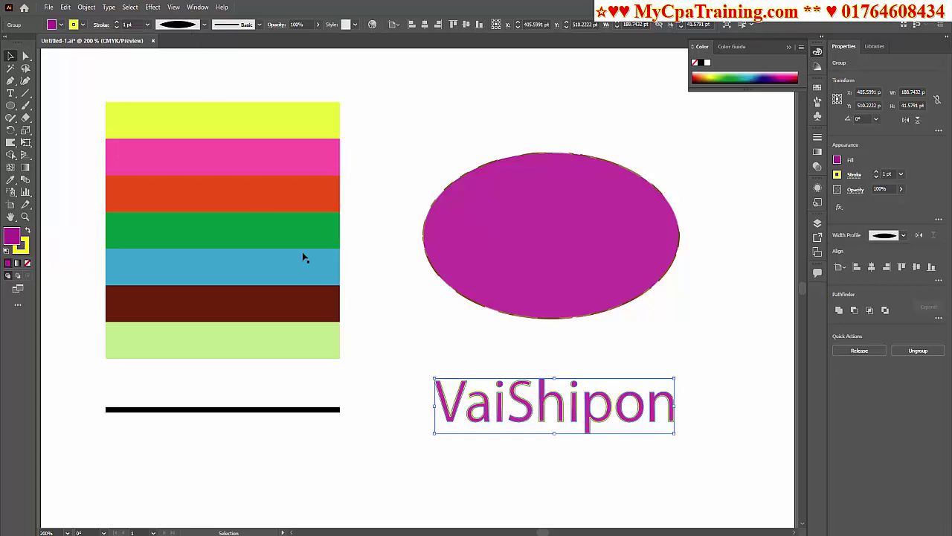
click(147, 25)
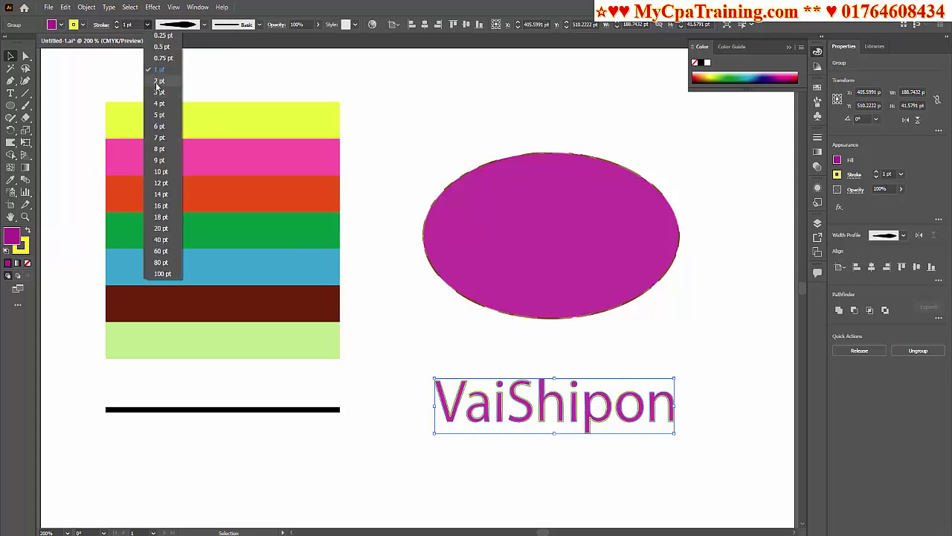
click(160, 85)
click(726, 286)
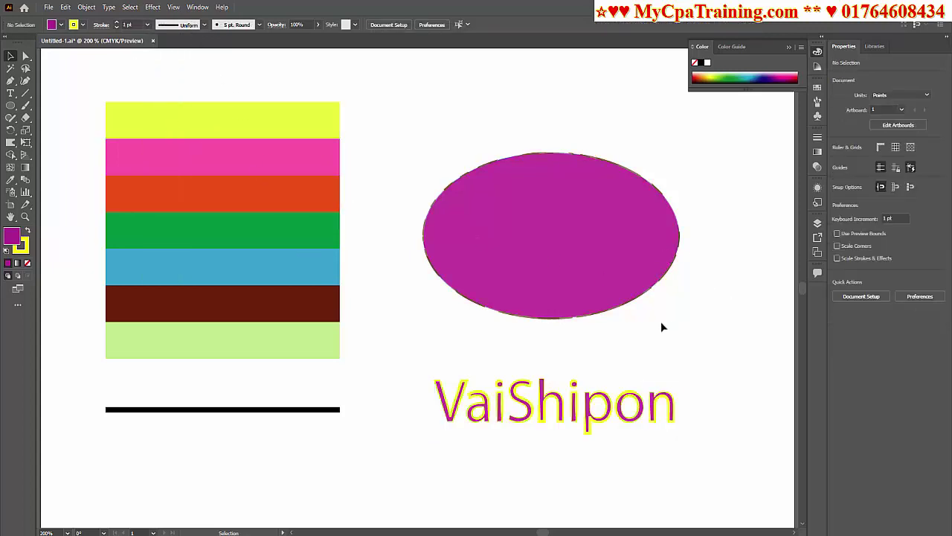
Envelope-distort the lettering with the ellipse using Make with Top Object
drag(419, 122, 754, 476)
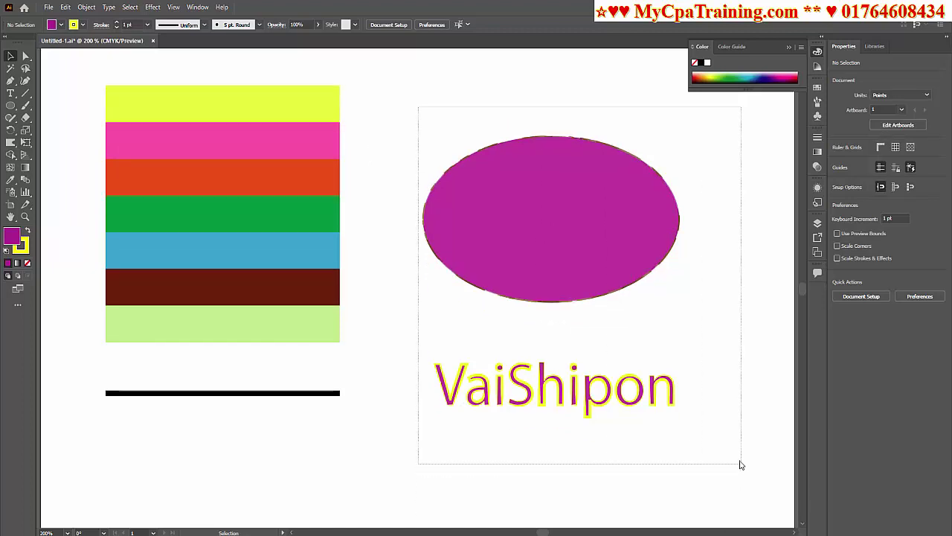
click(86, 6)
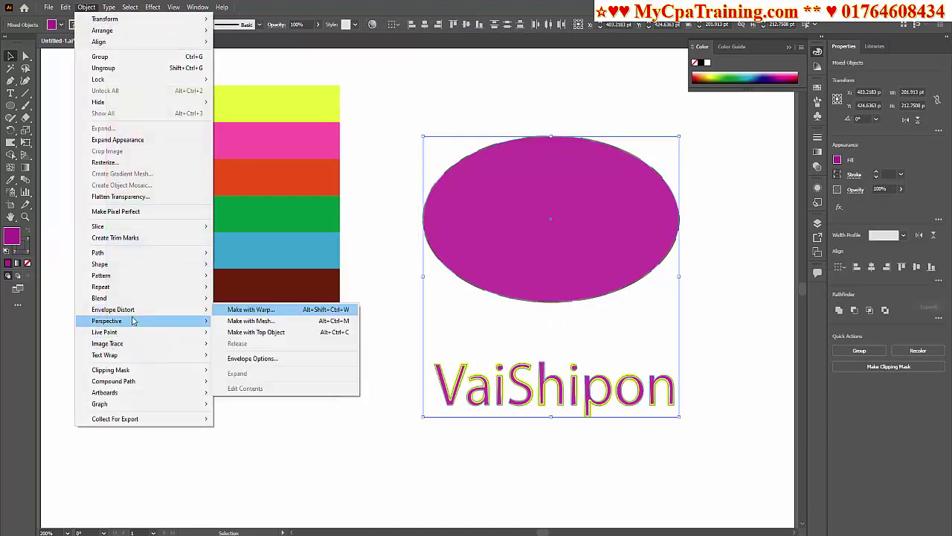
mouse_move(114, 309)
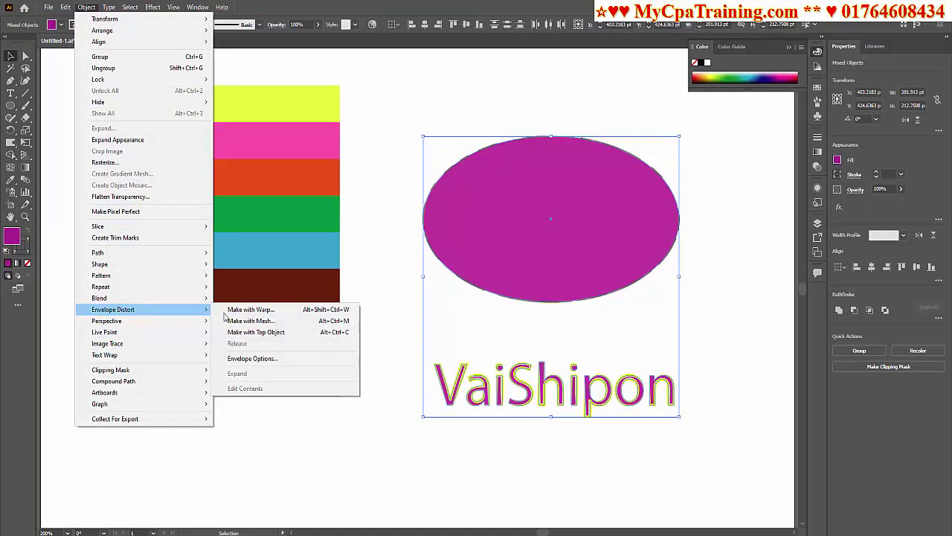
click(268, 332)
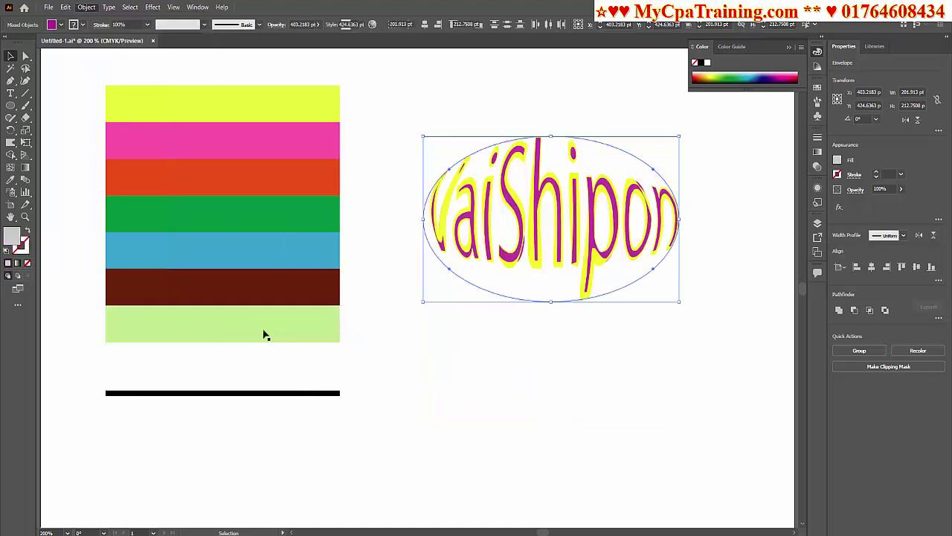
click(553, 332)
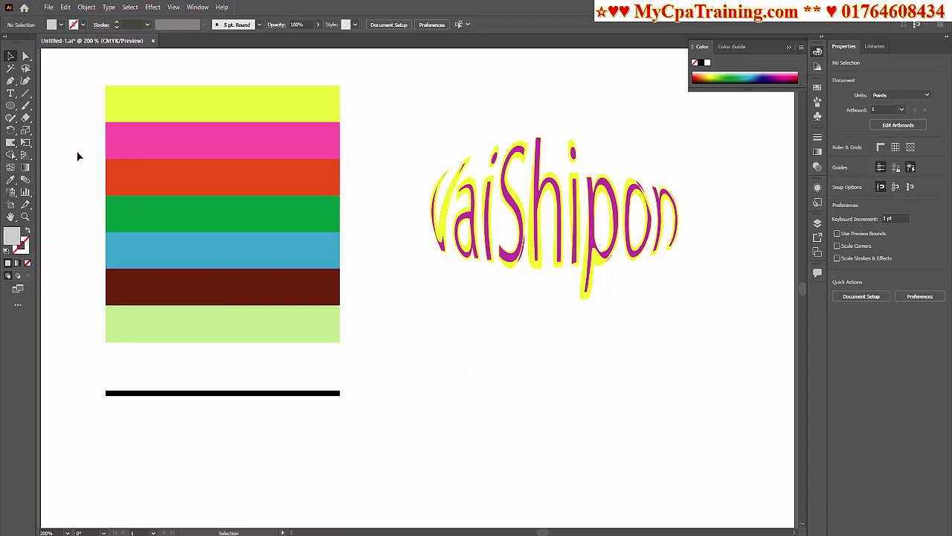
Draw a large rectangle around the warped text and send it to the back
drag(10, 106, 52, 107)
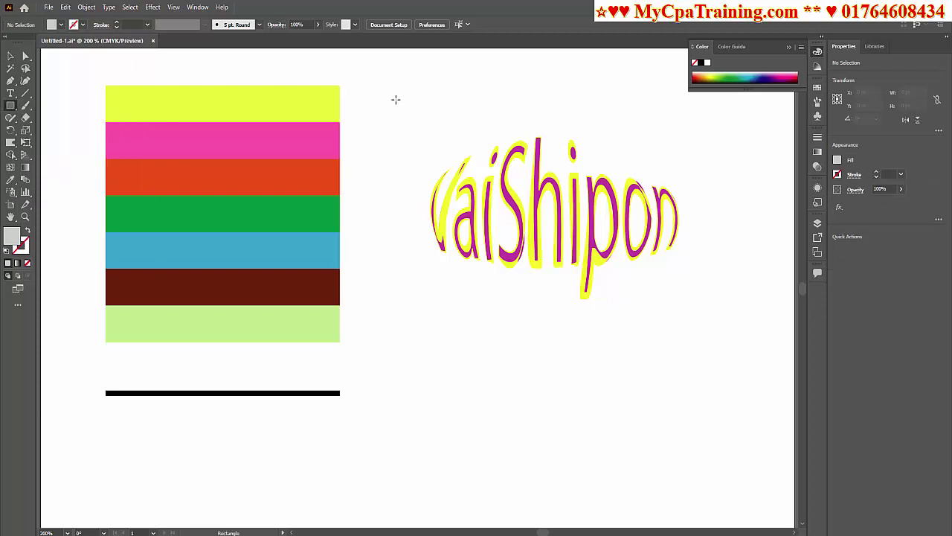
drag(394, 90, 727, 371)
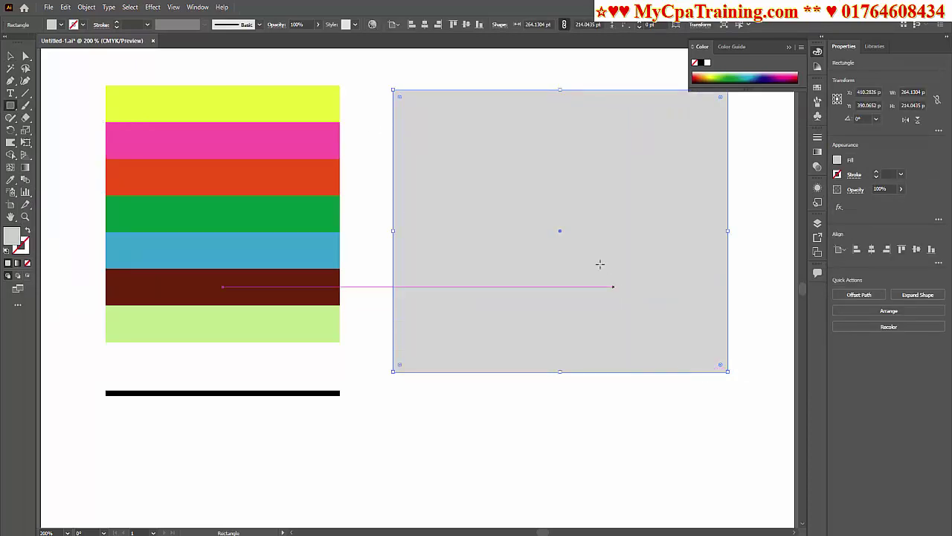
key(v)
right_click(605, 218)
mouse_move(639, 399)
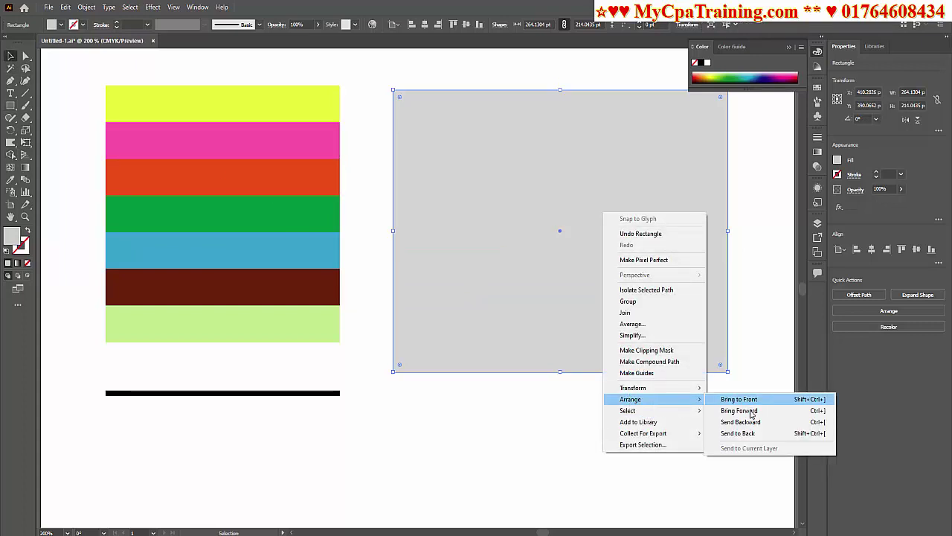
click(737, 433)
click(752, 360)
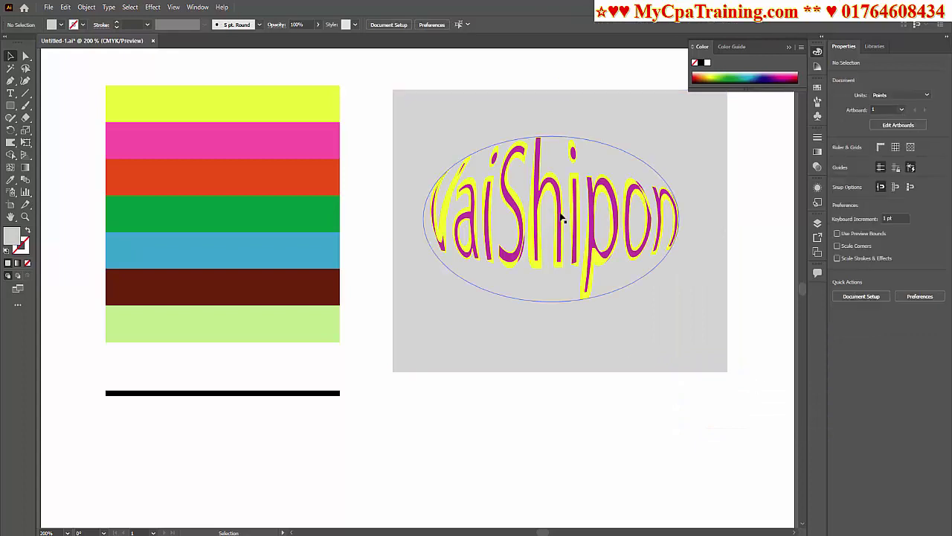
Nudge the warped text slightly down-right and fill the rectangle tan
drag(563, 218, 569, 230)
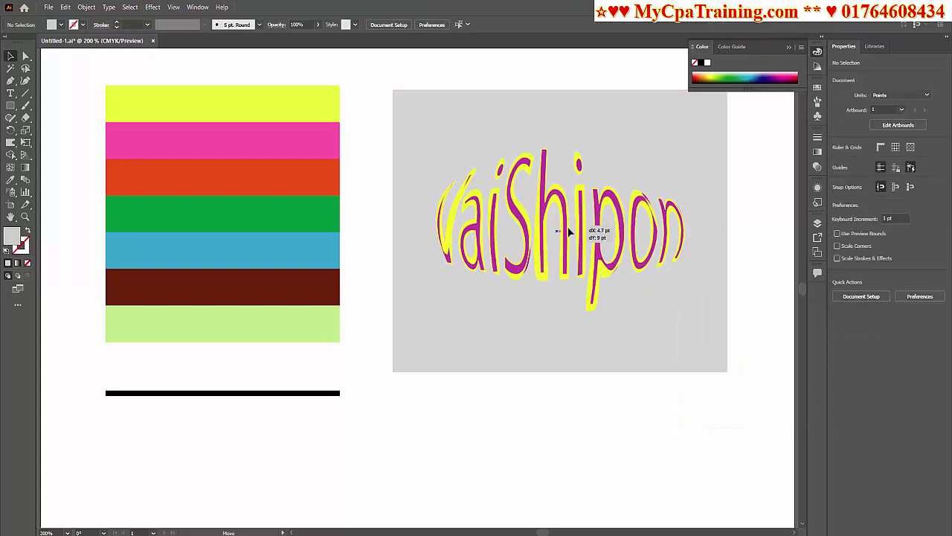
click(763, 235)
drag(401, 74, 722, 400)
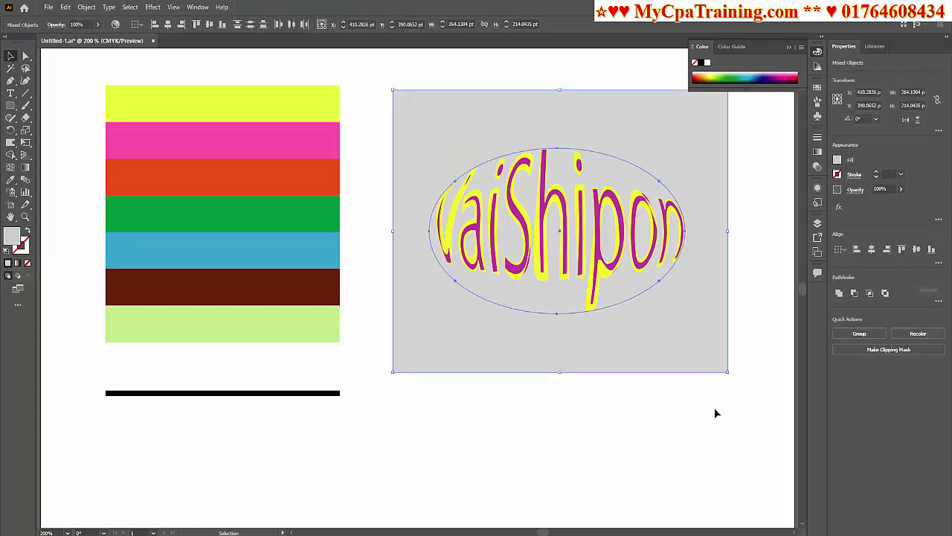
click(759, 326)
click(488, 137)
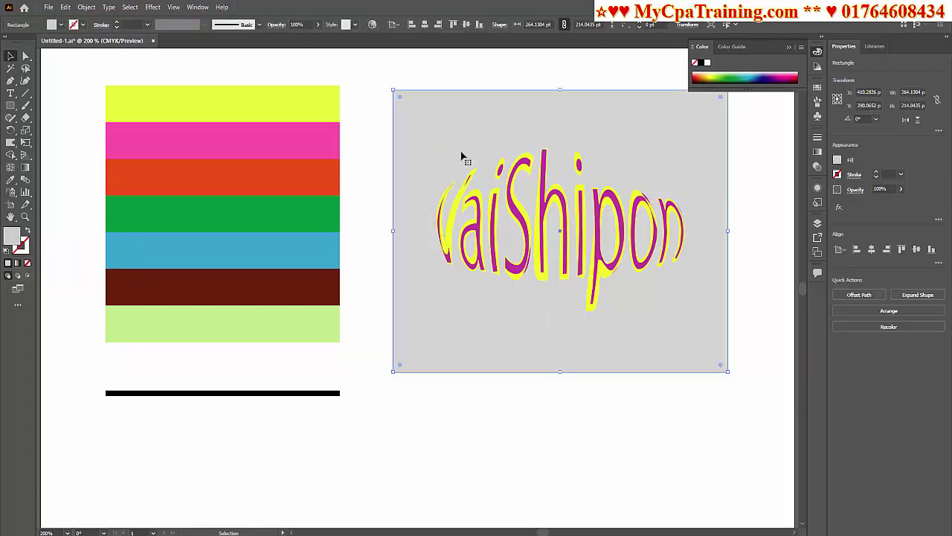
click(62, 26)
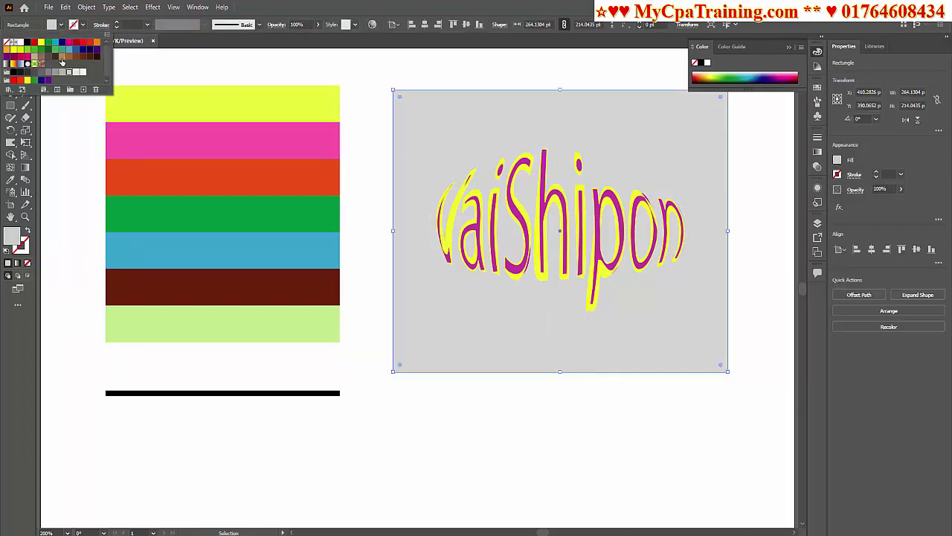
click(62, 57)
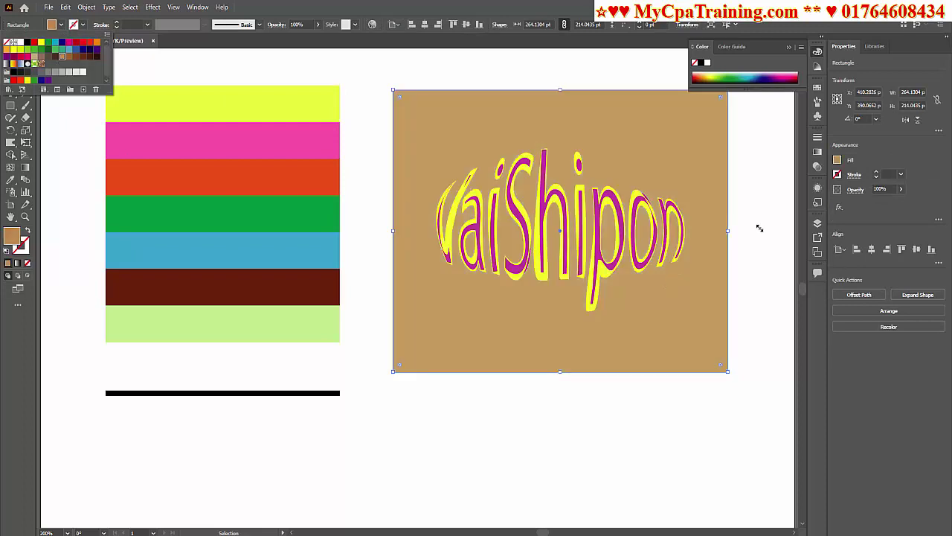
Move the tan card with its warped text up and slightly left
click(365, 75)
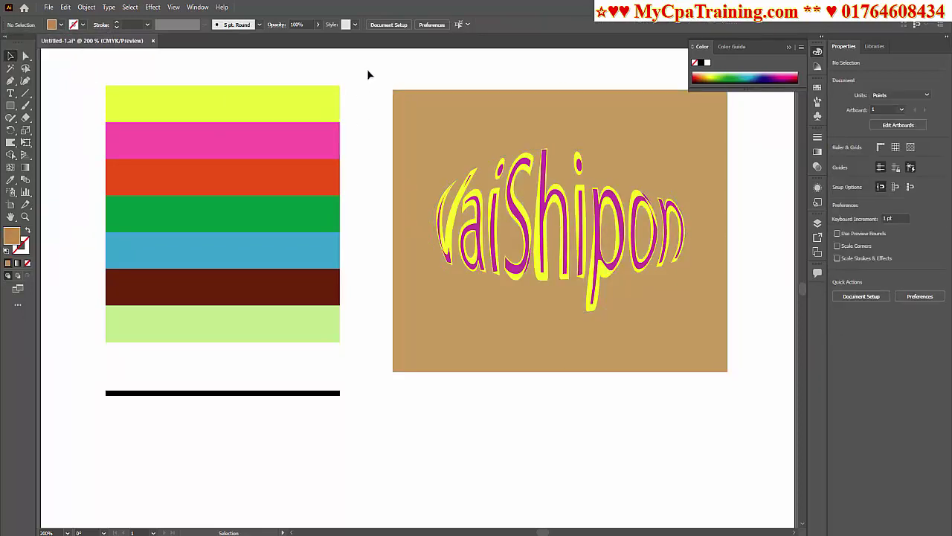
drag(368, 75, 735, 378)
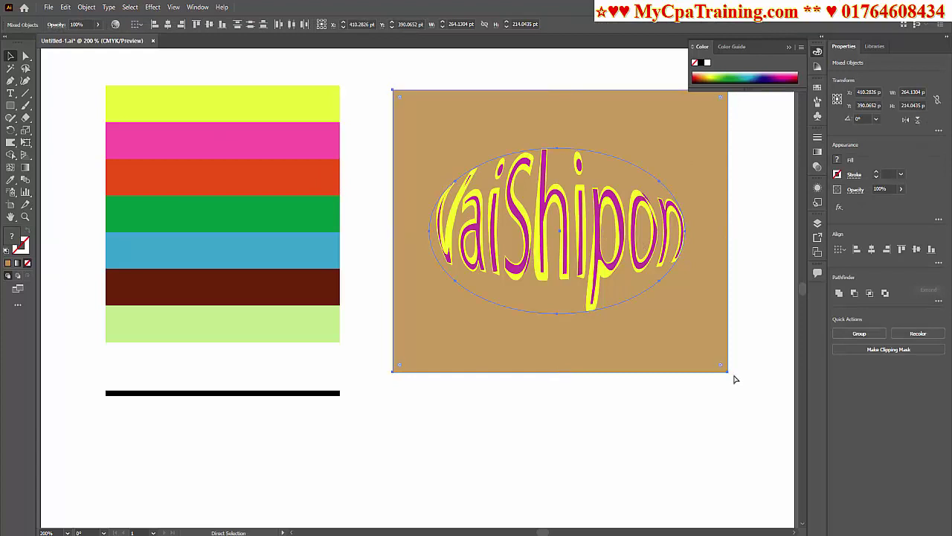
click(744, 350)
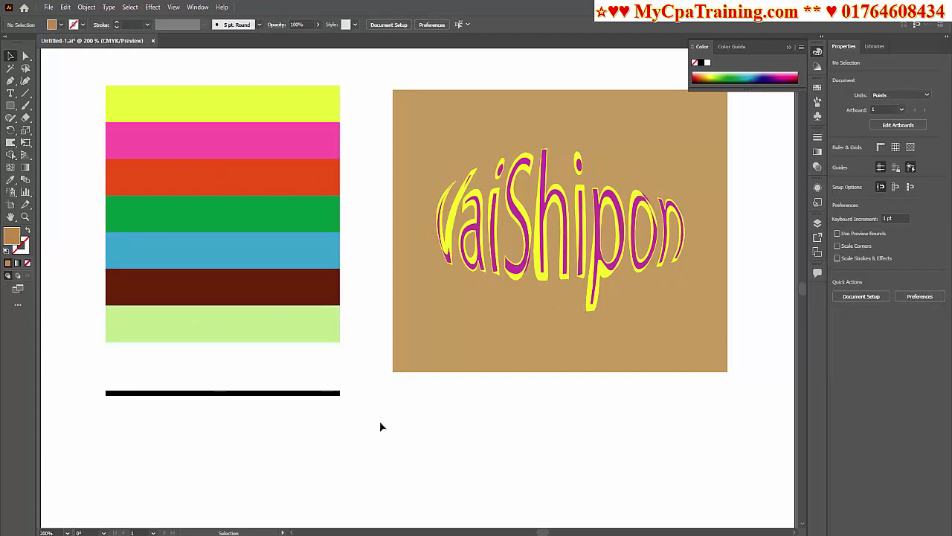
click(10, 93)
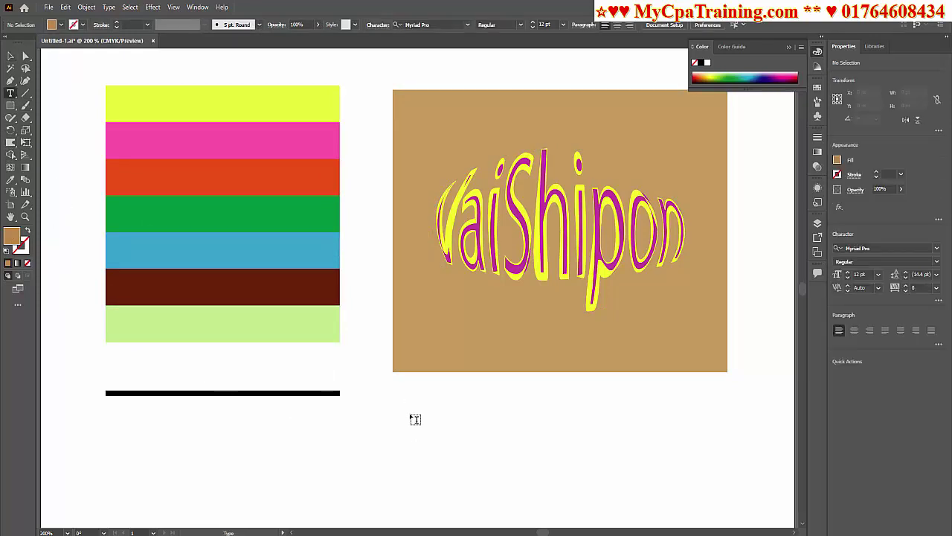
click(10, 56)
drag(370, 67, 771, 397)
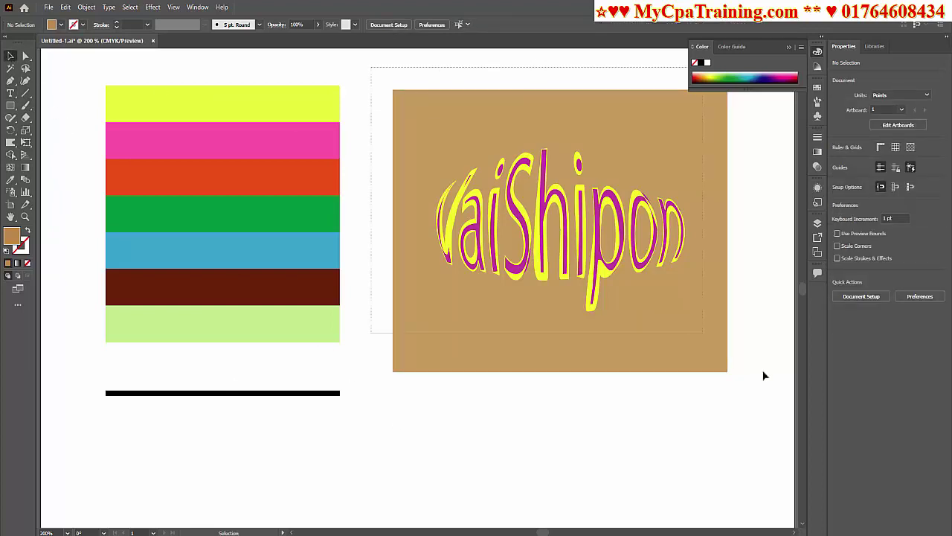
drag(701, 354, 696, 327)
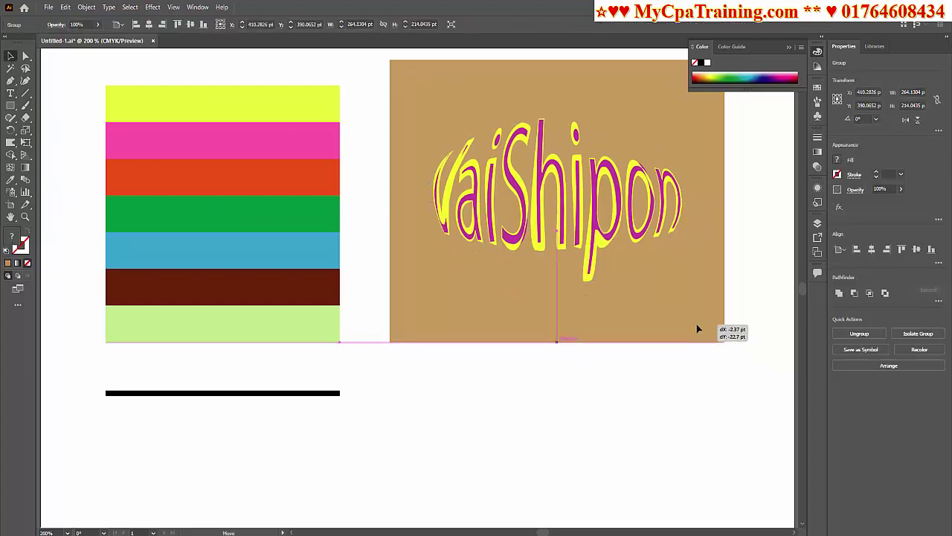
click(295, 353)
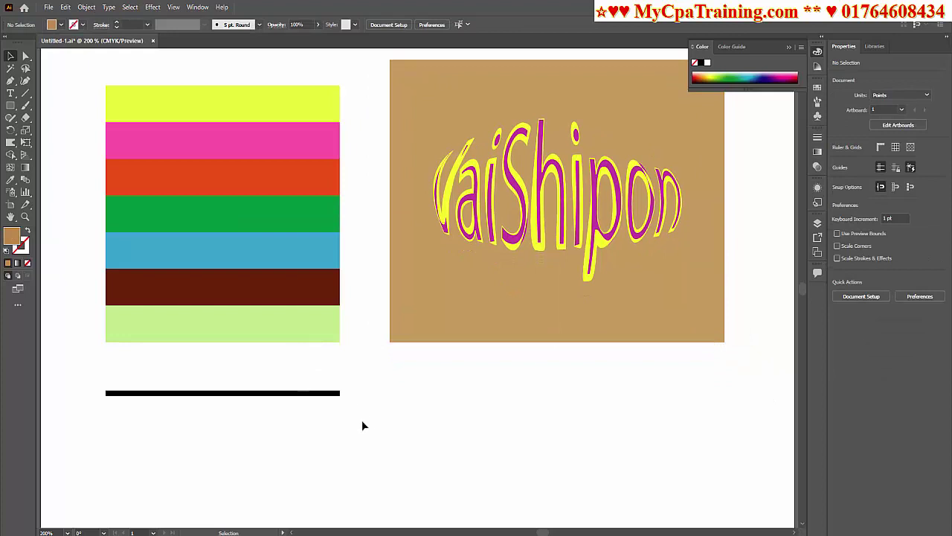
Move the colour stripes and black line up to level with the card
drag(362, 425, 62, 157)
drag(192, 290, 190, 267)
click(483, 463)
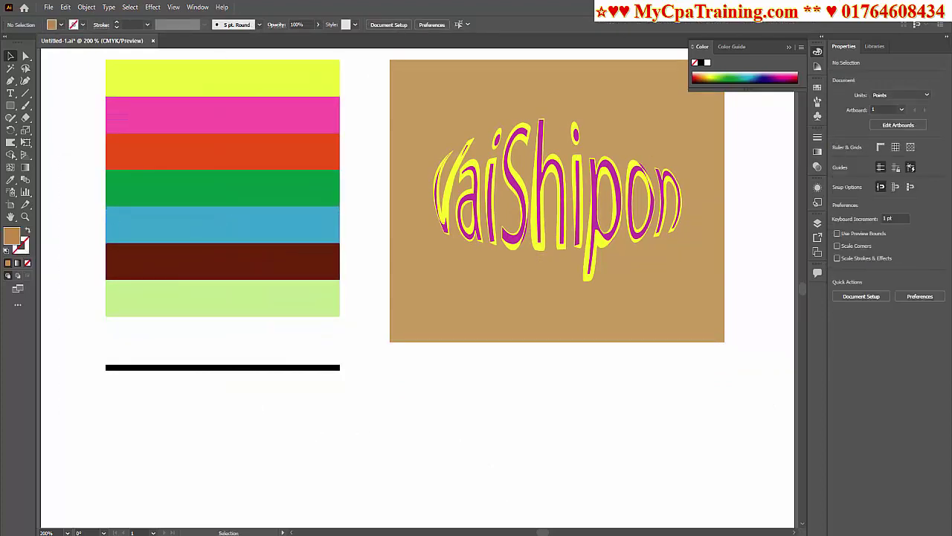
Type 'Vai Shipon' below the tan card and enlarge it to about 33 pt
click(10, 93)
click(444, 426)
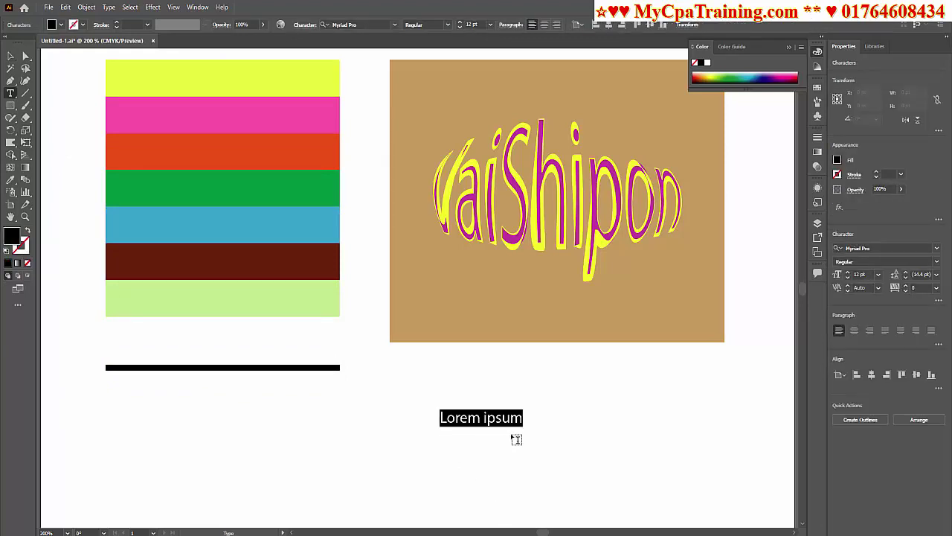
text(Vai)
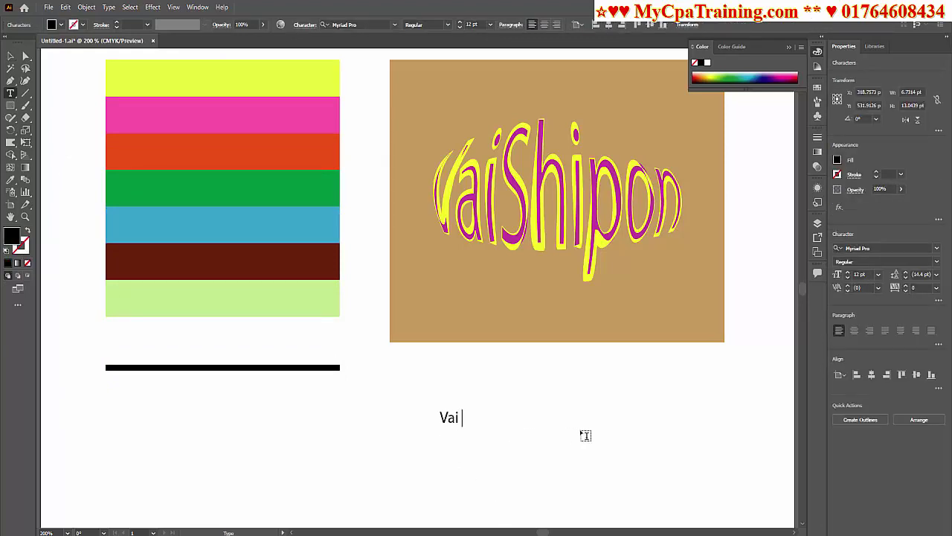
text(pon)
click(10, 56)
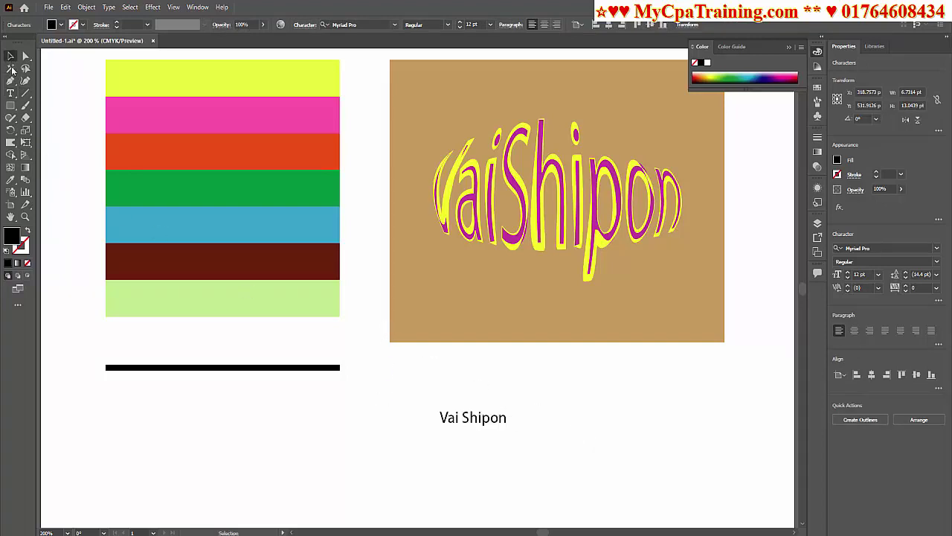
drag(509, 409, 613, 376)
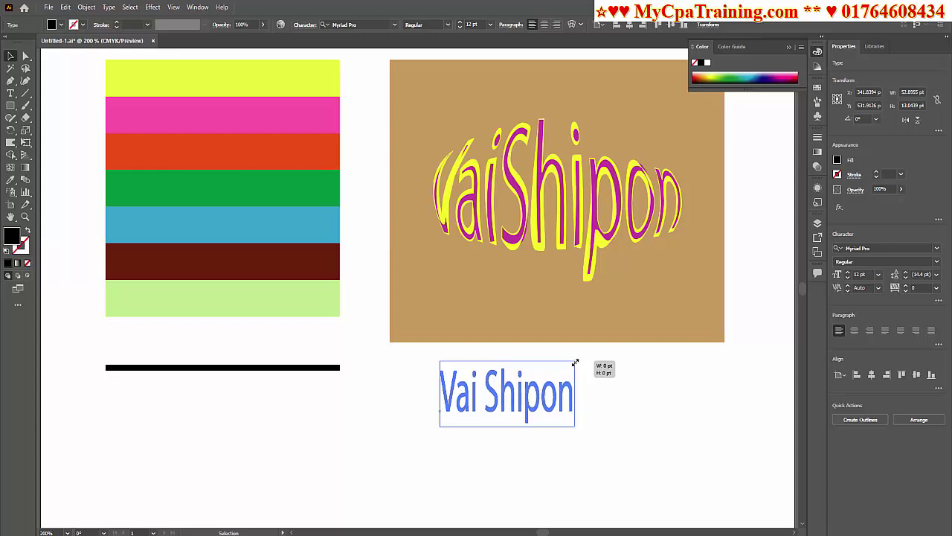
Fill the Vai Shipon text magenta with a 2 pt green outline
click(61, 25)
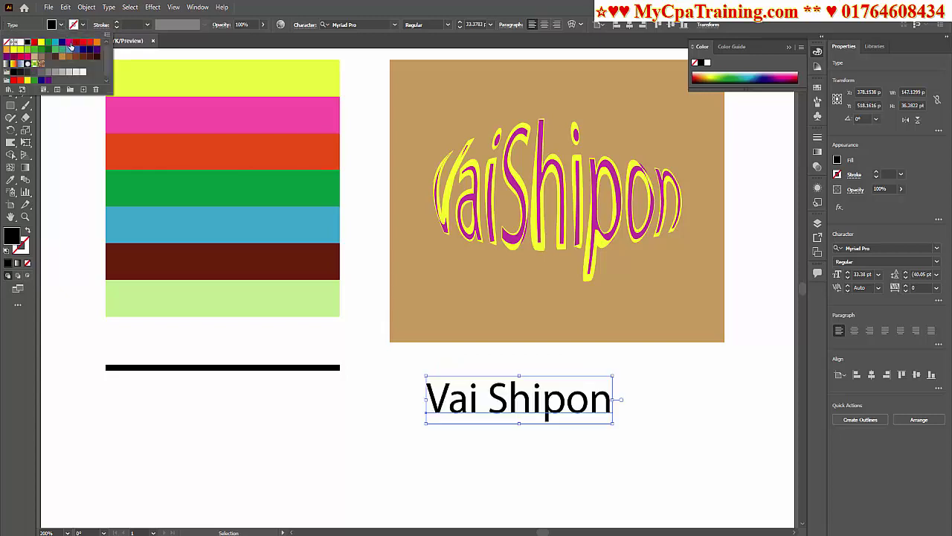
click(70, 44)
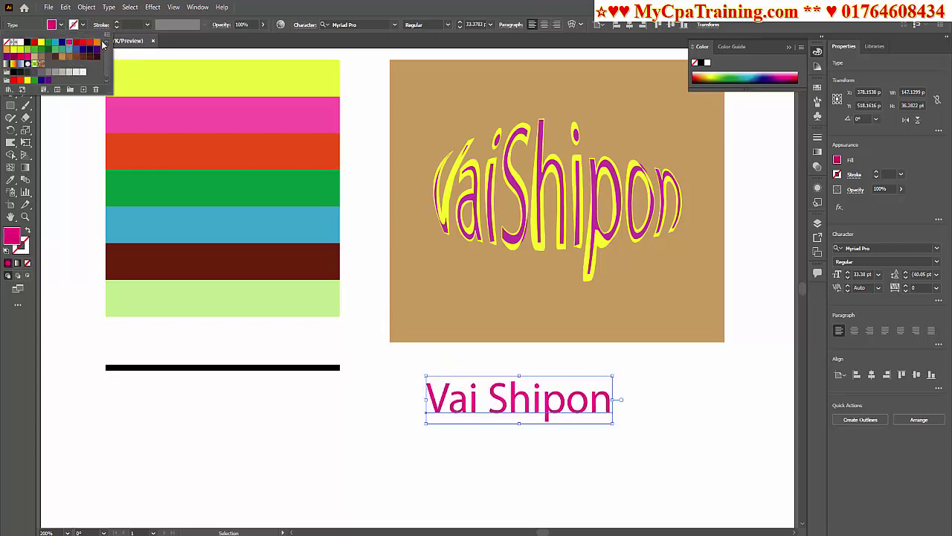
click(82, 26)
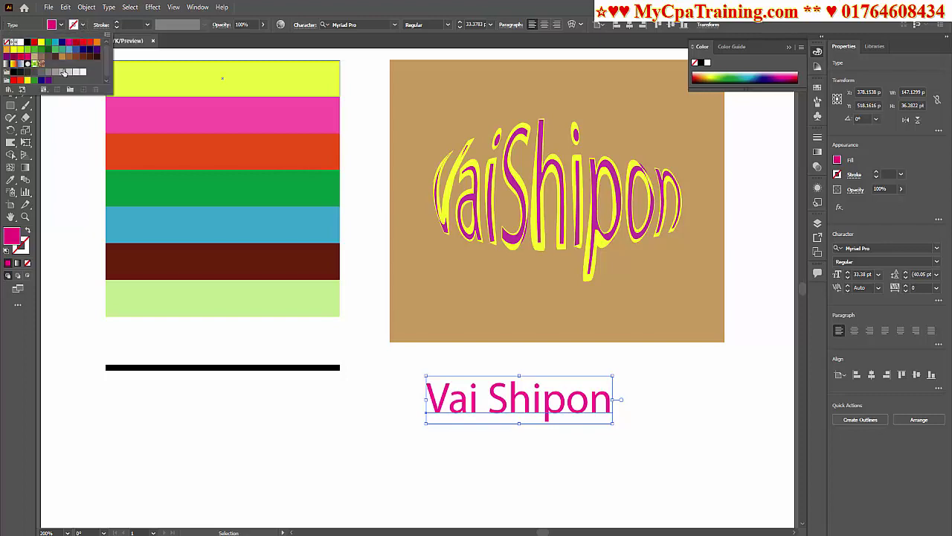
click(41, 43)
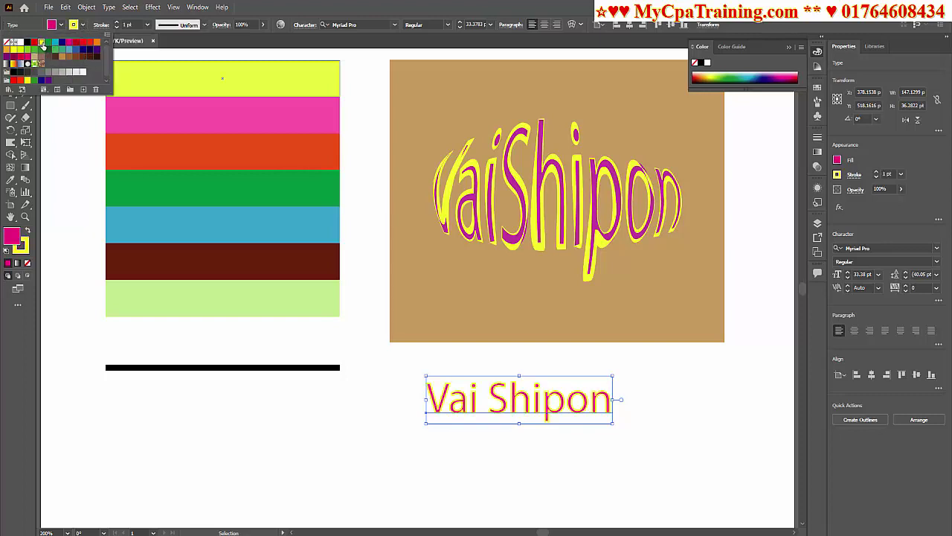
click(145, 26)
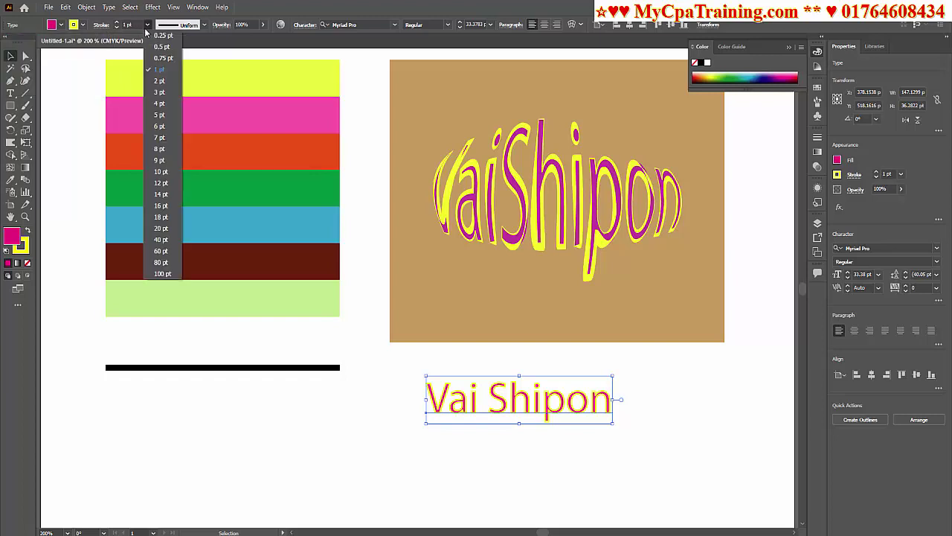
click(168, 108)
click(83, 26)
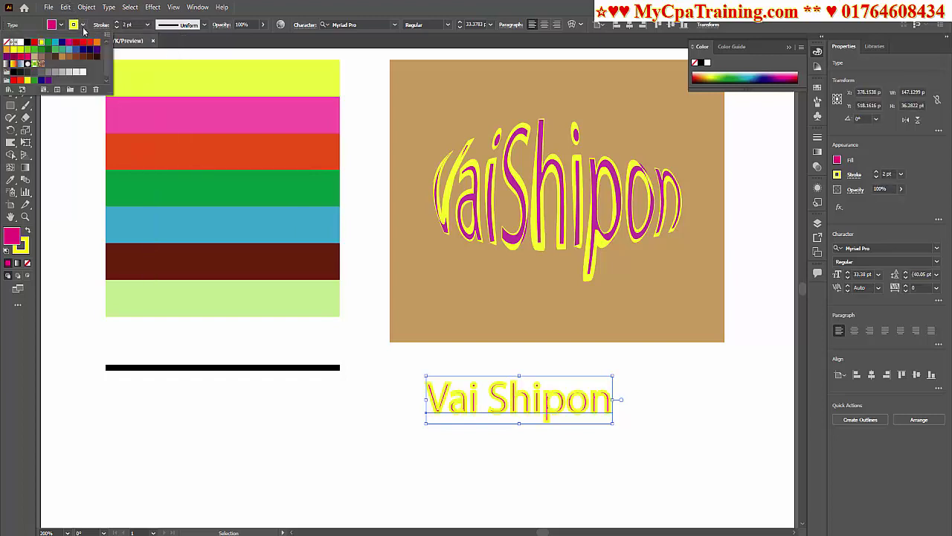
click(50, 43)
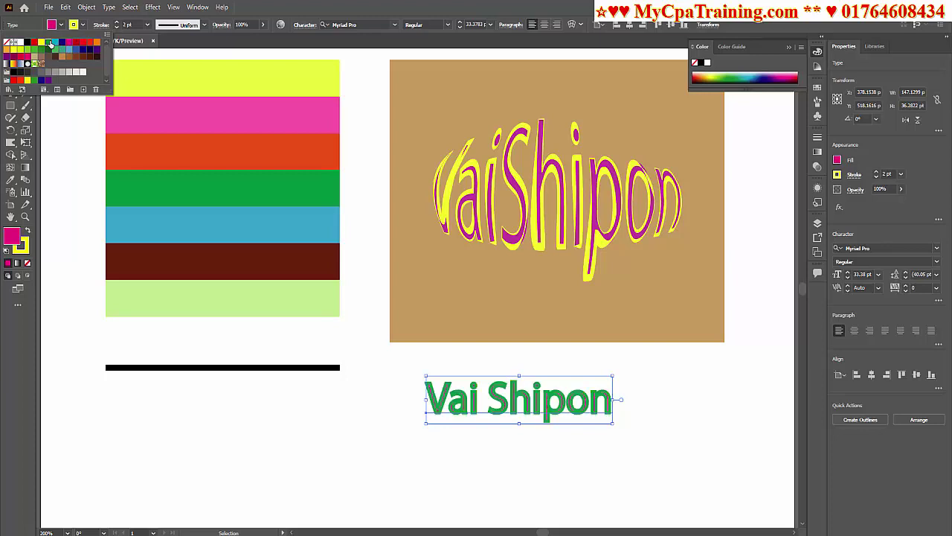
click(678, 414)
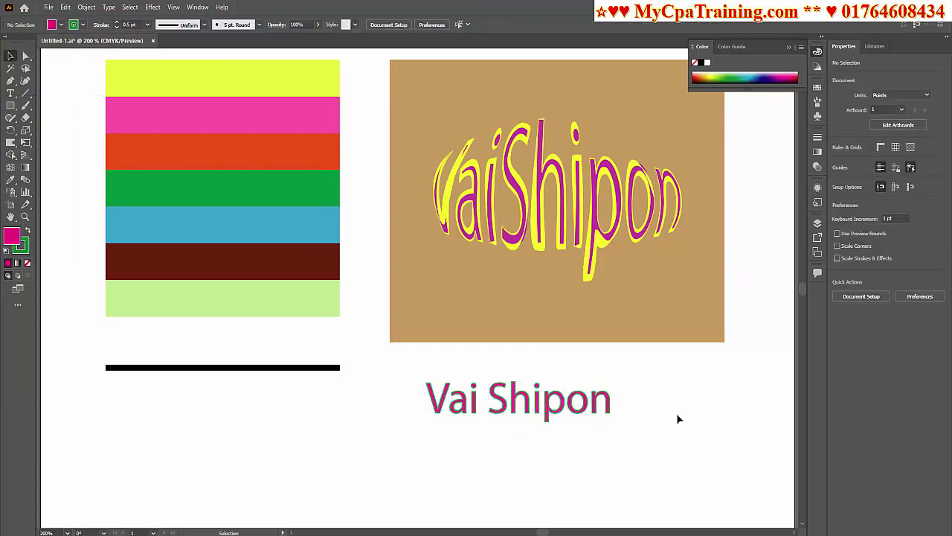
With the Width Tool, widen the black line's middle into a lens shape
click(15, 153)
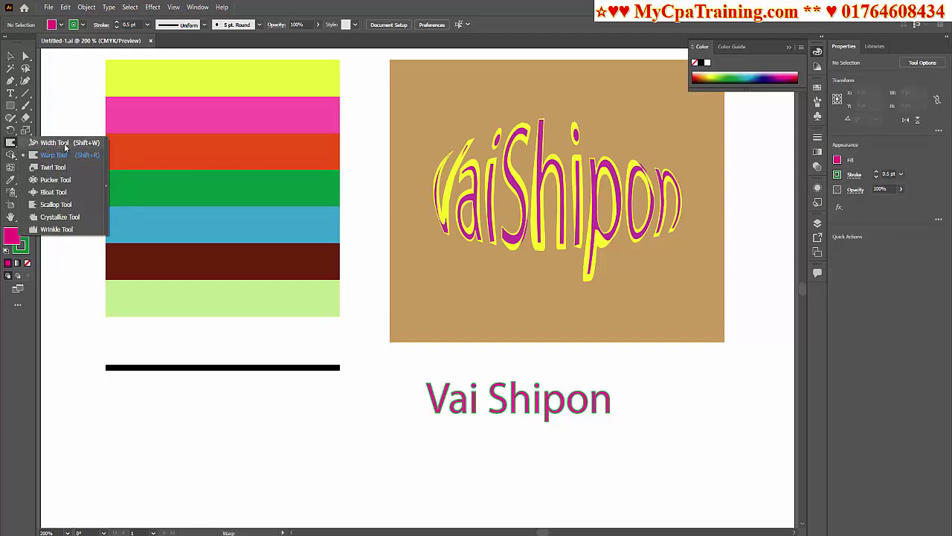
click(66, 147)
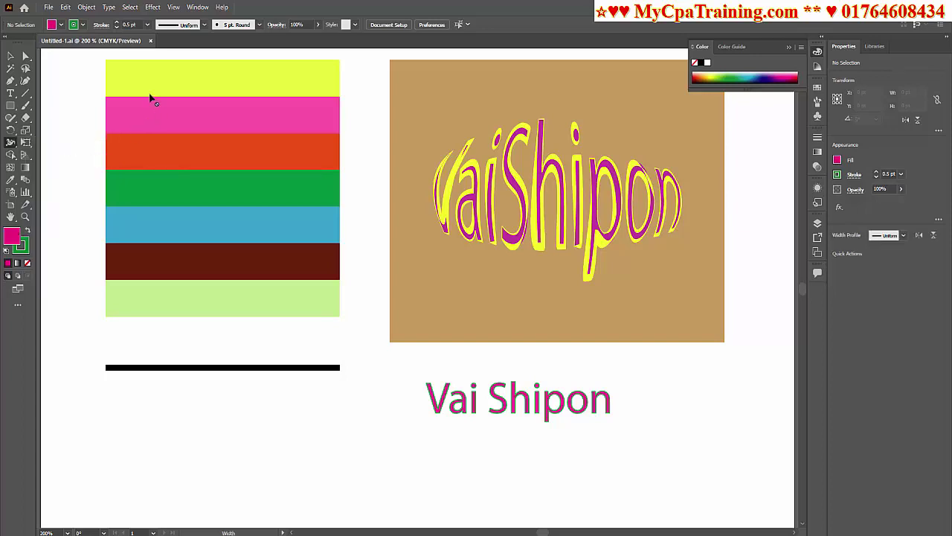
mouse_move(224, 367)
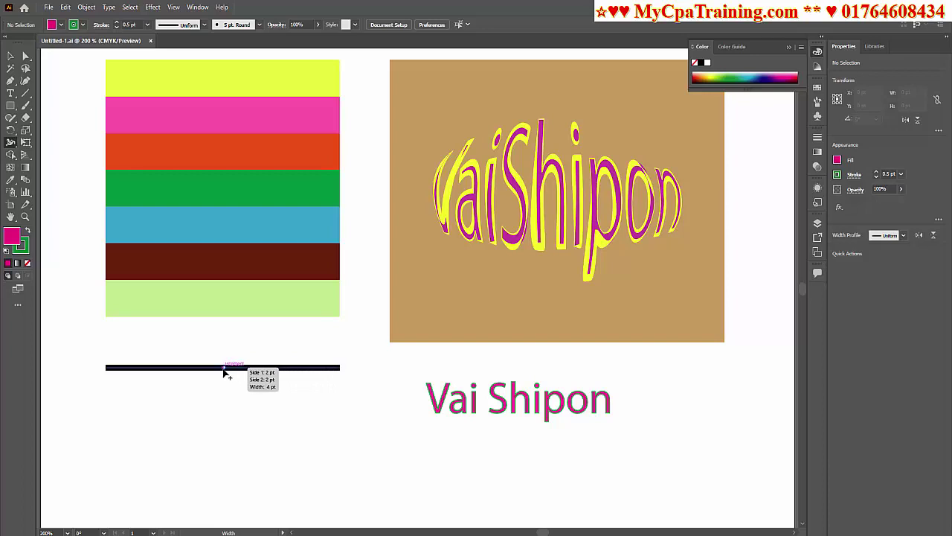
drag(223, 370, 224, 367)
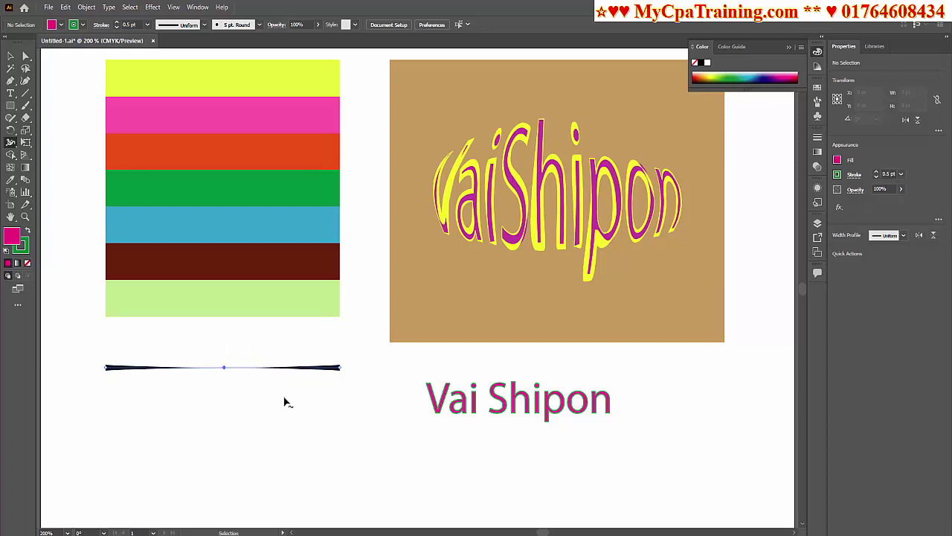
key(ctrl+z)
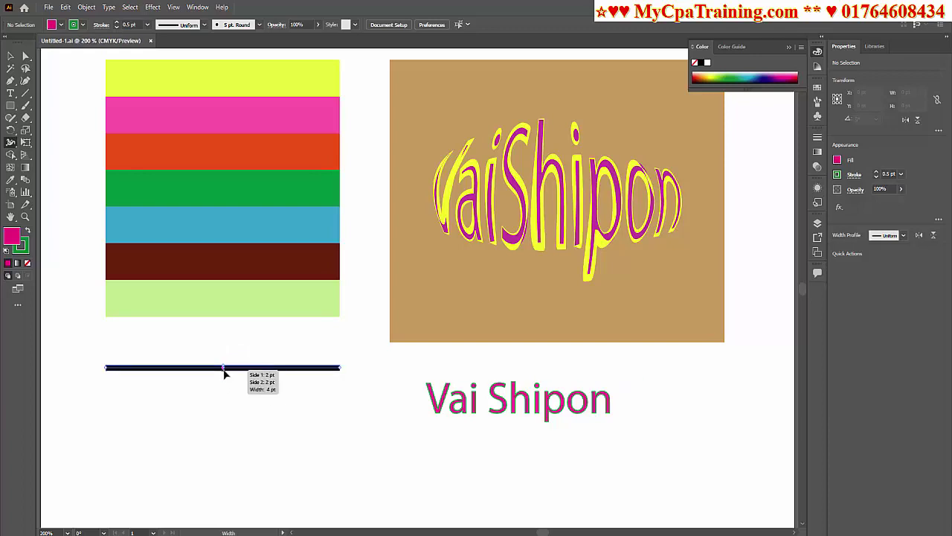
drag(224, 367, 223, 403)
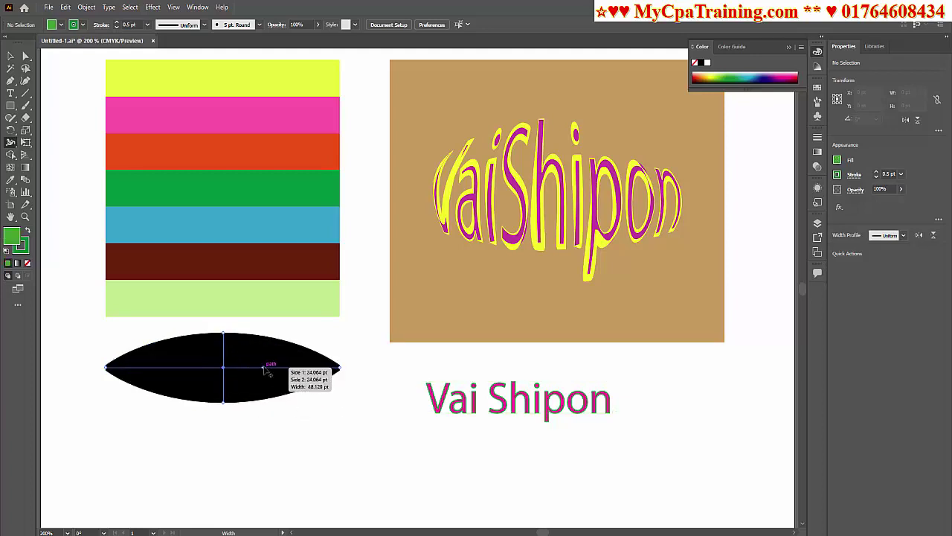
Pinch both ends of the line into thin tails and shift the bulge right of centre
drag(264, 368, 266, 373)
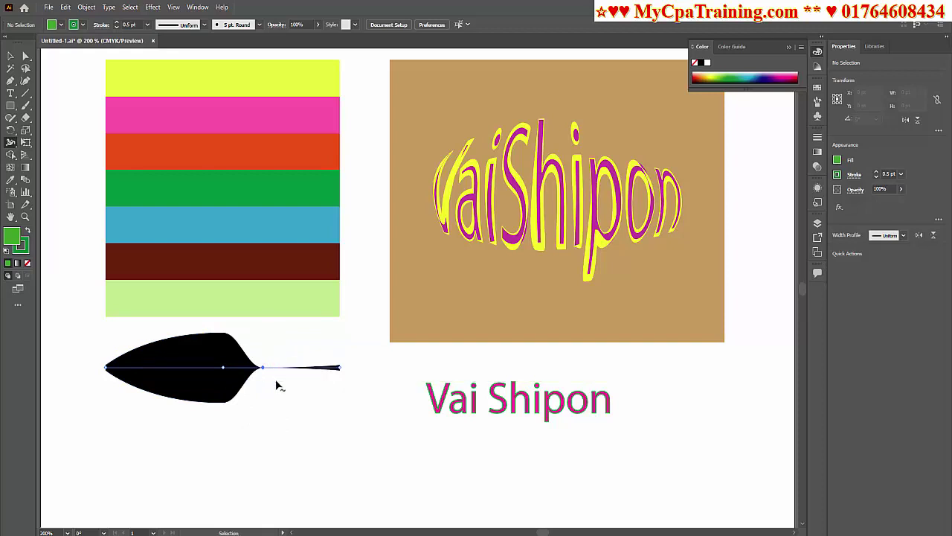
key(ctrl+z)
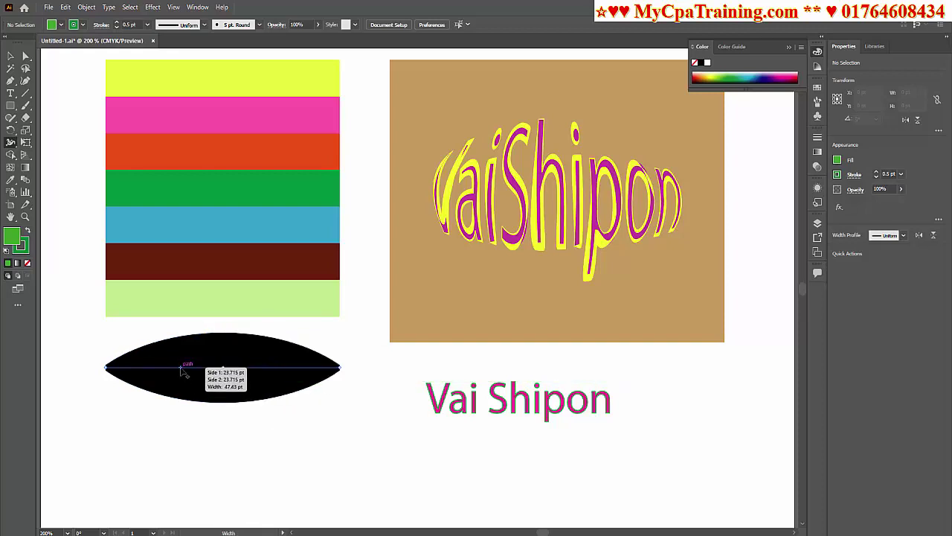
drag(181, 368, 182, 370)
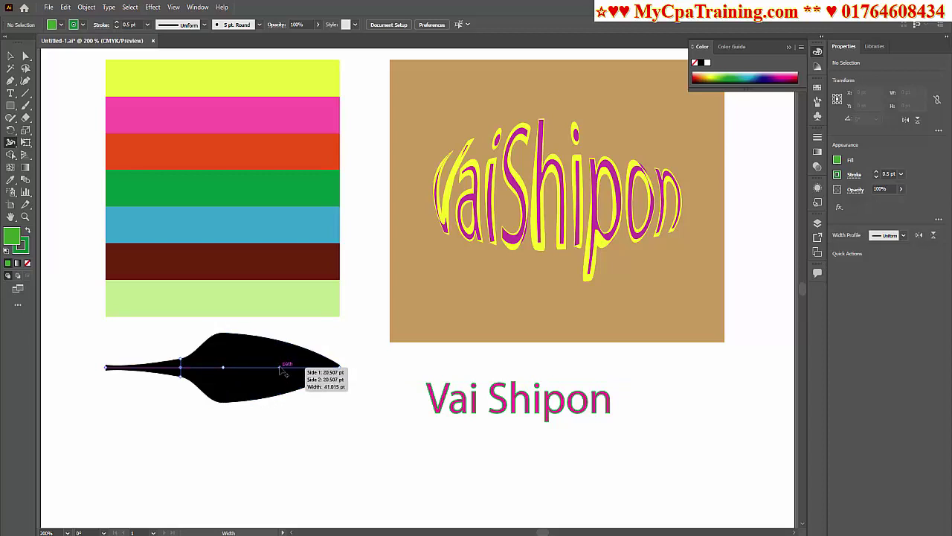
drag(281, 369, 280, 372)
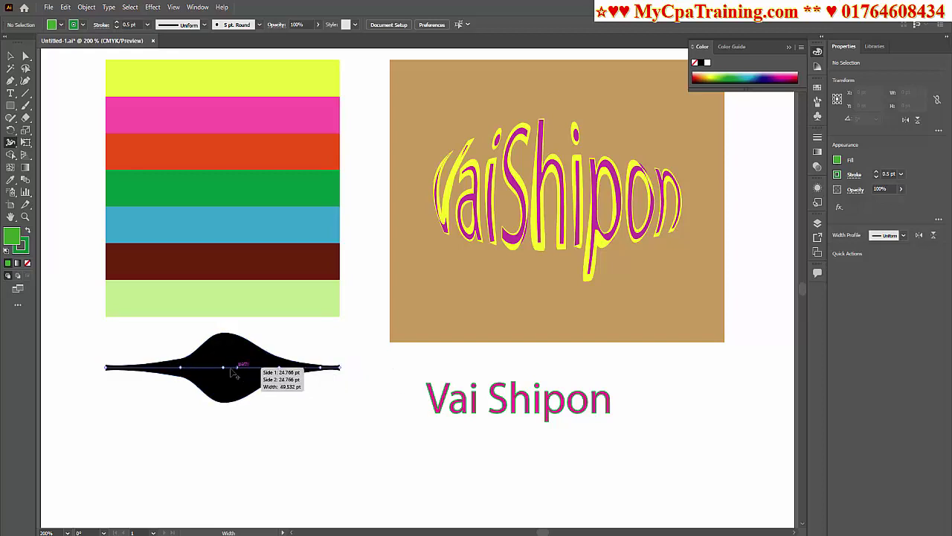
drag(233, 373, 272, 383)
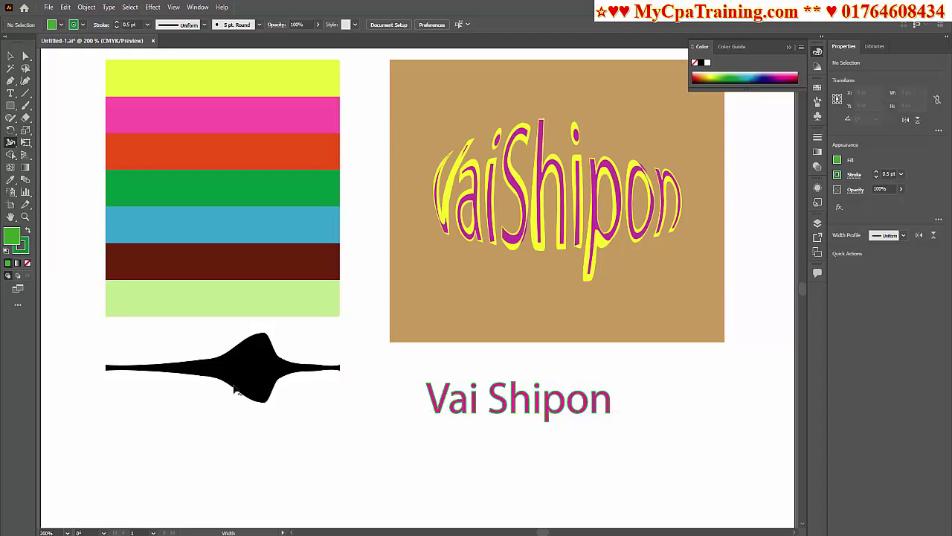
click(17, 149)
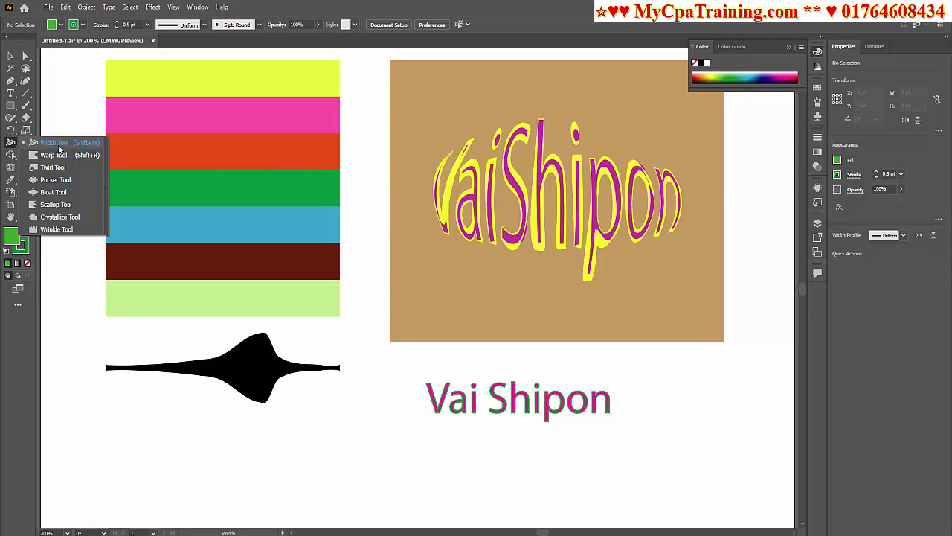
click(83, 142)
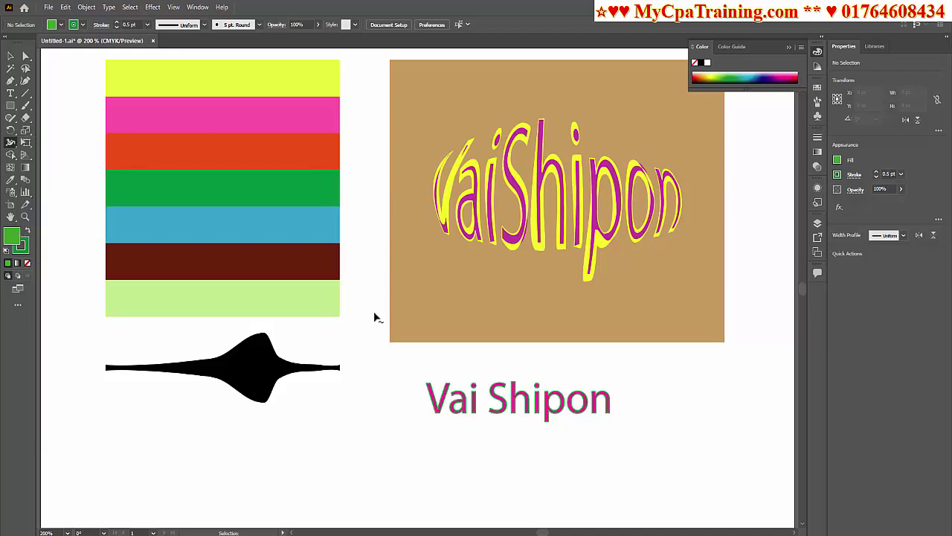
Undo the width adjustments to restore an even black line, and select the Warp Tool
key(ctrl+z)
key(ctrl+z)
key(ctrl+z)
key(ctrl+z)
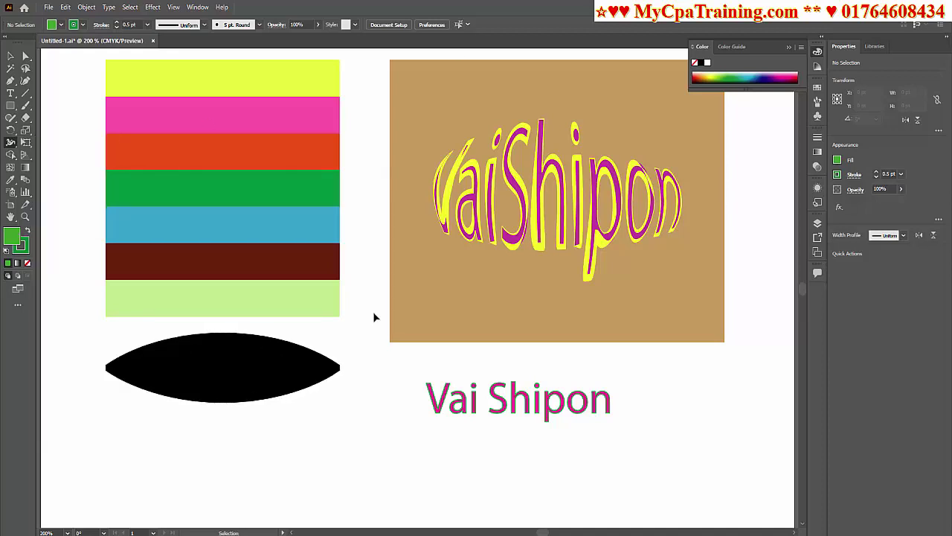
key(ctrl+z)
key(ctrl+z)
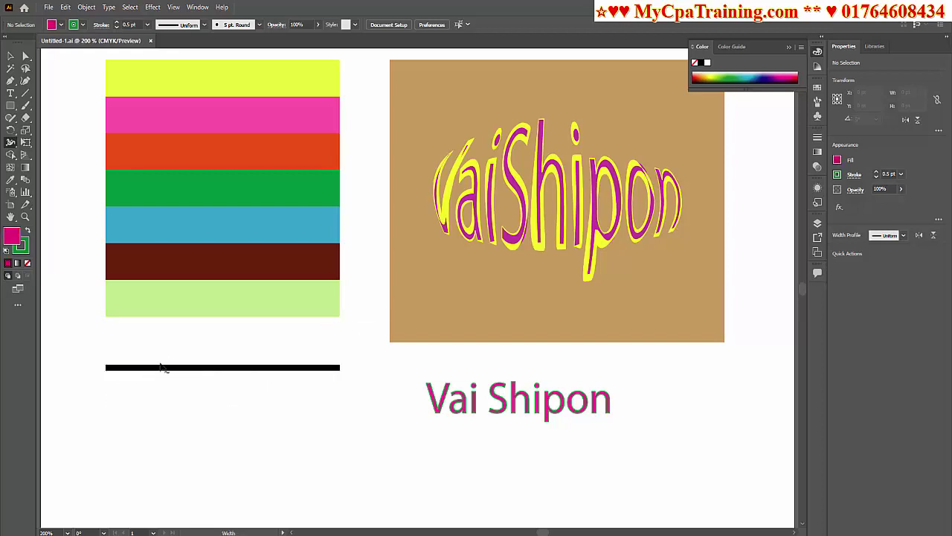
click(15, 146)
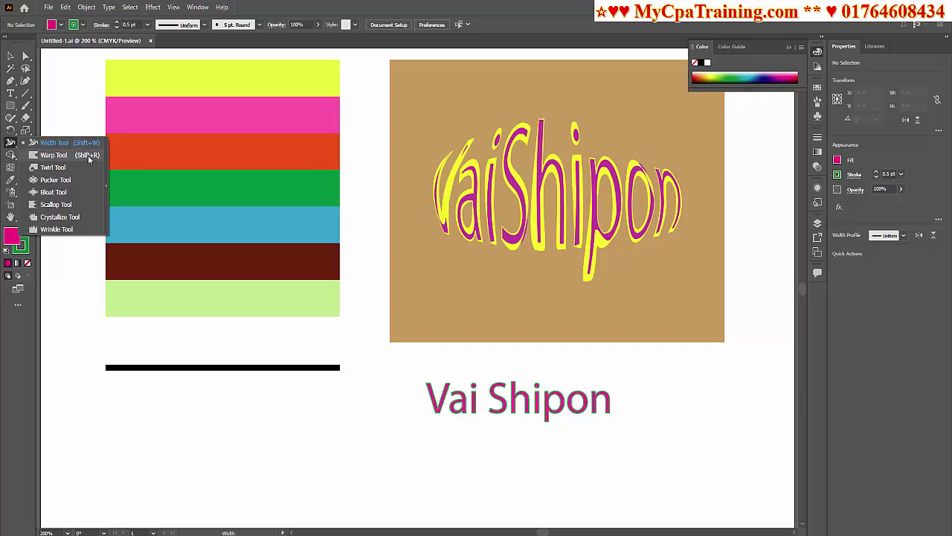
click(88, 155)
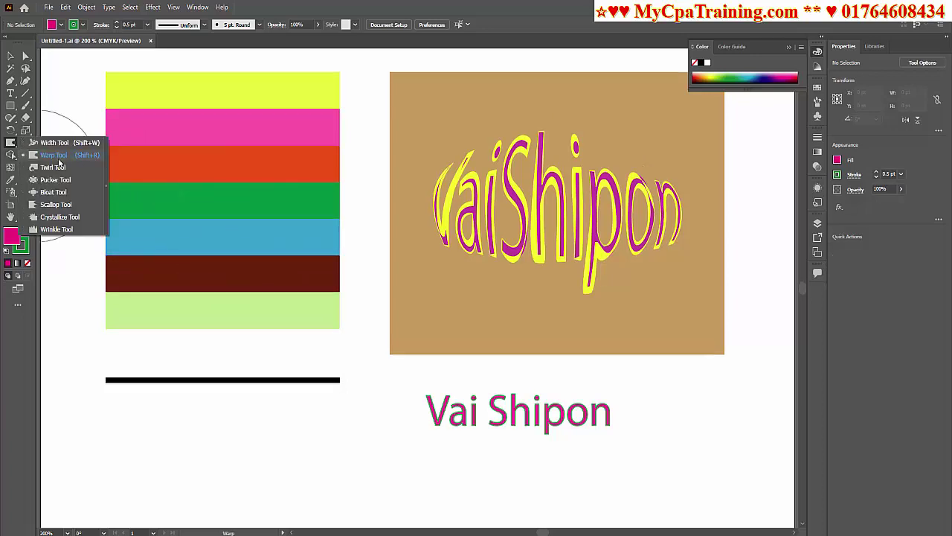
click(63, 159)
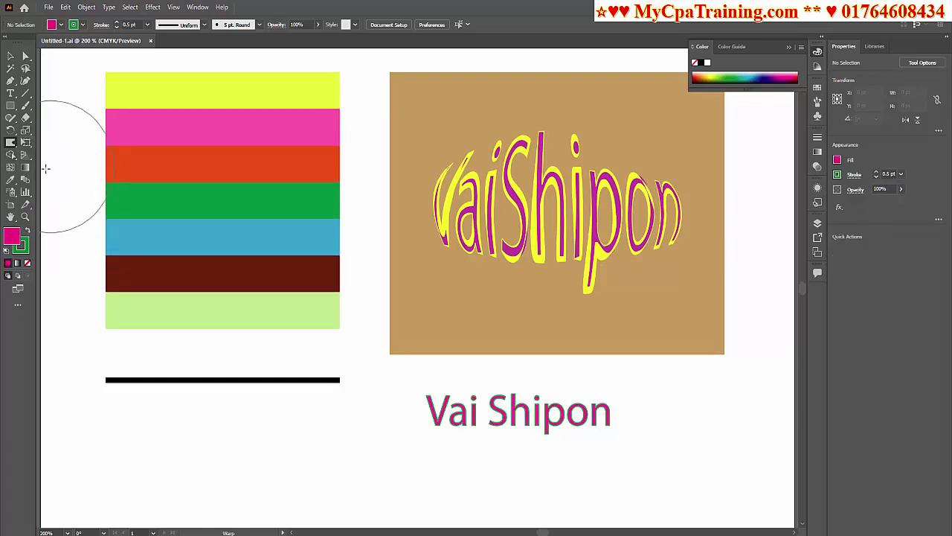
Set the Warp Tool brush Width and Height to 50 pt in Warp Tool Options
double_click(11, 144)
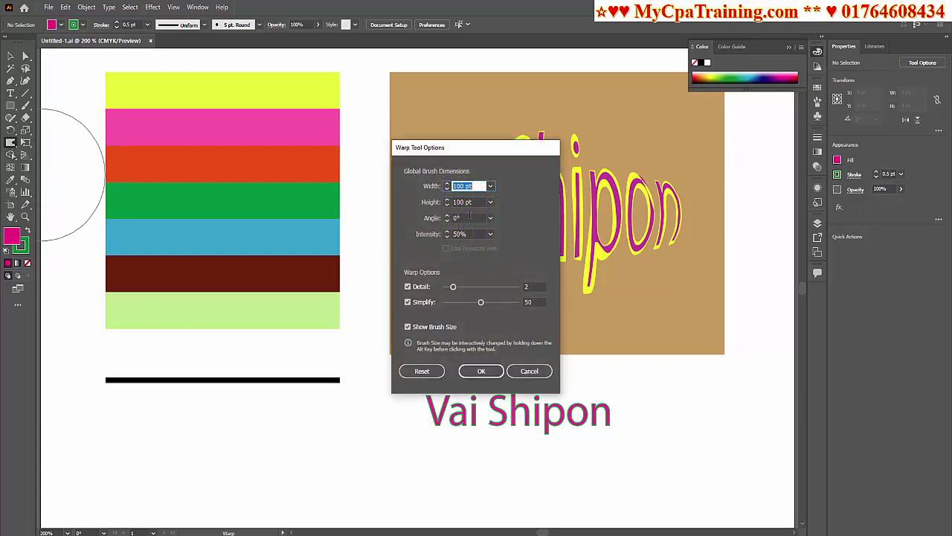
drag(476, 154, 515, 152)
text(50)
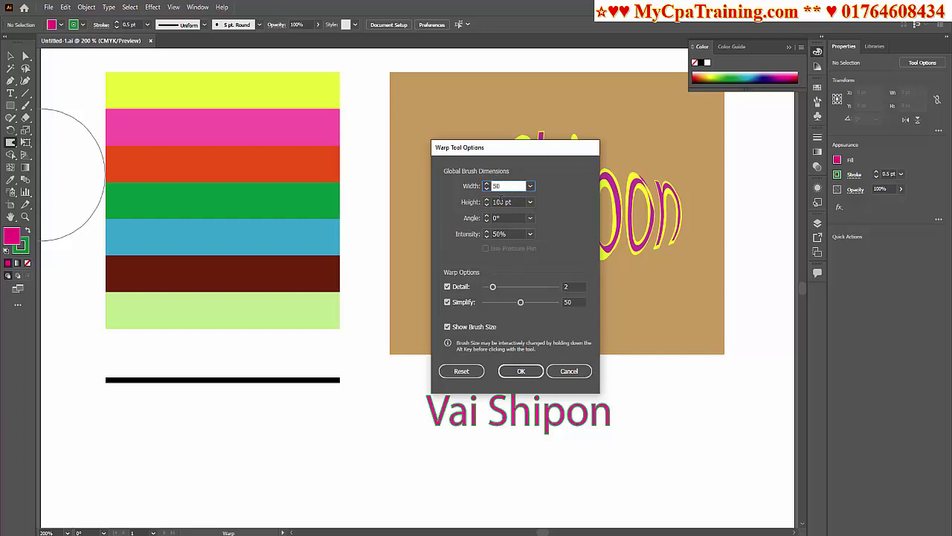
key(Tab)
text(50)
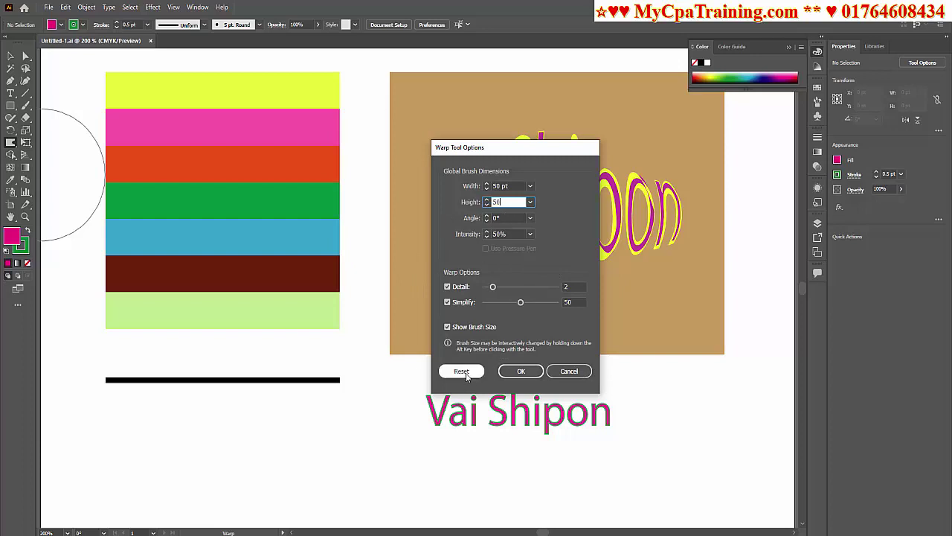
click(523, 371)
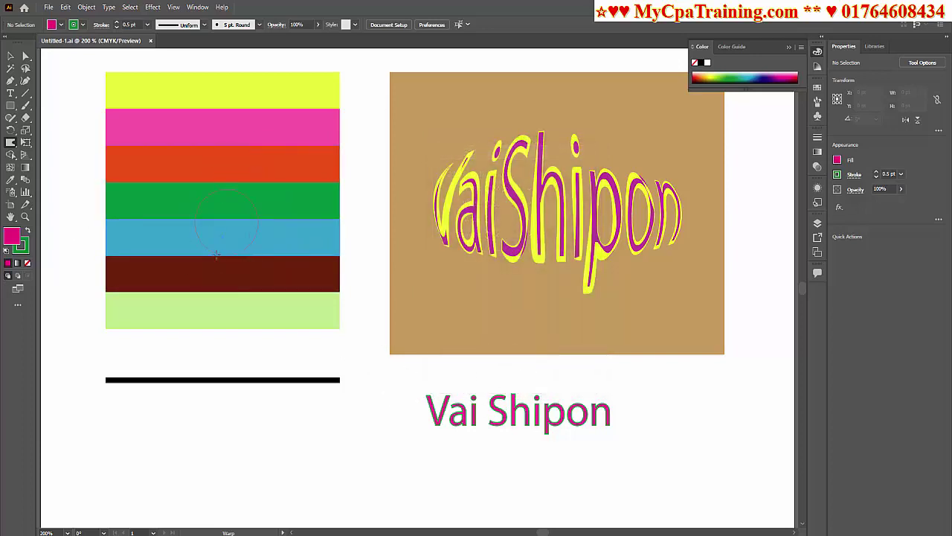
Warp the colour stripes' boundaries upward into bulges across the green, pink and light-green bands
drag(141, 298, 188, 214)
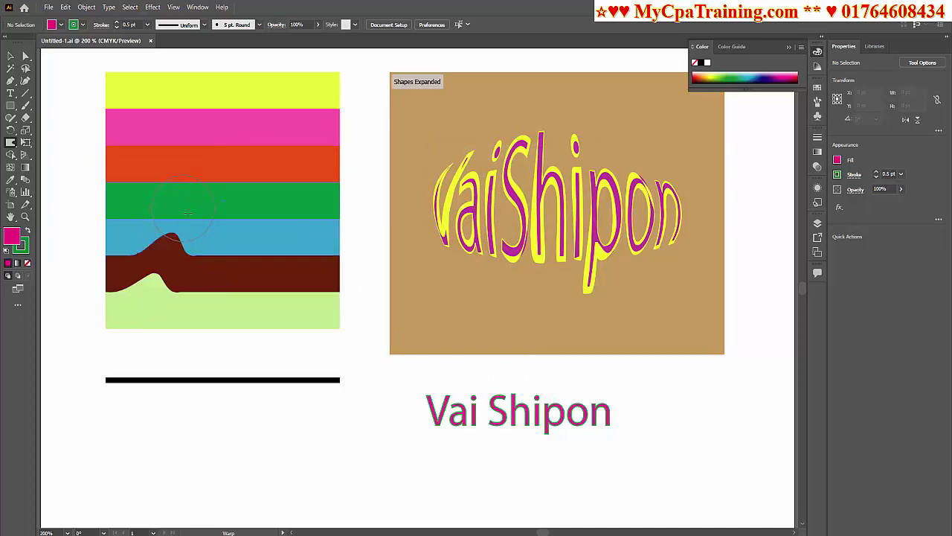
drag(229, 273, 254, 197)
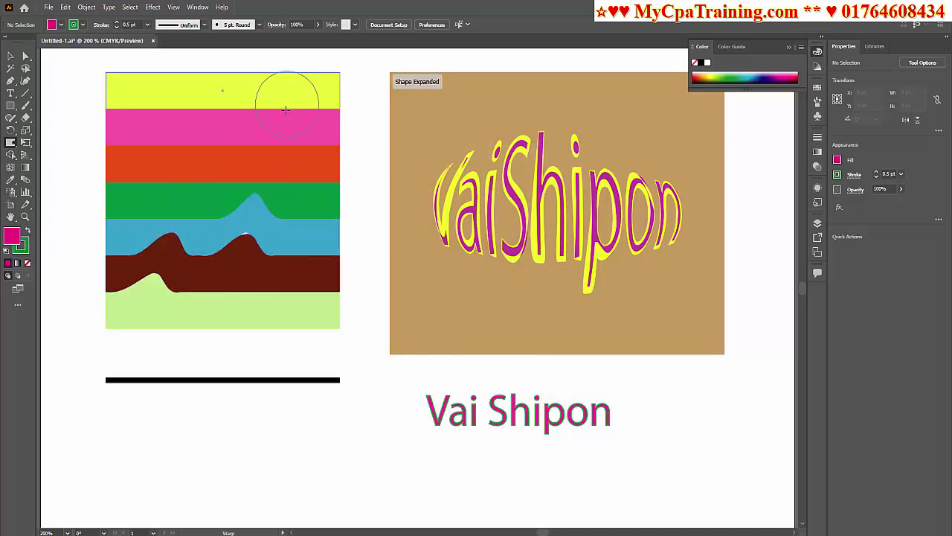
drag(317, 108, 319, 109)
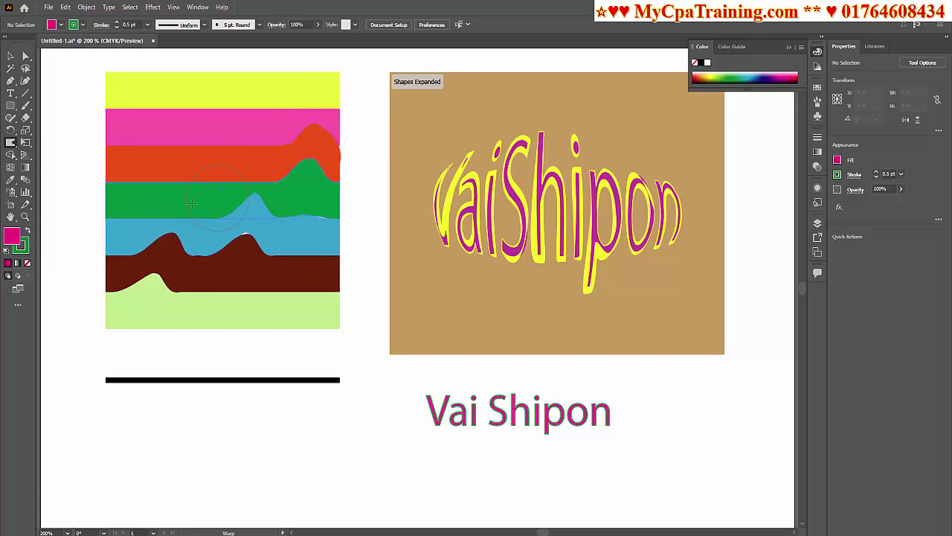
drag(175, 209, 177, 149)
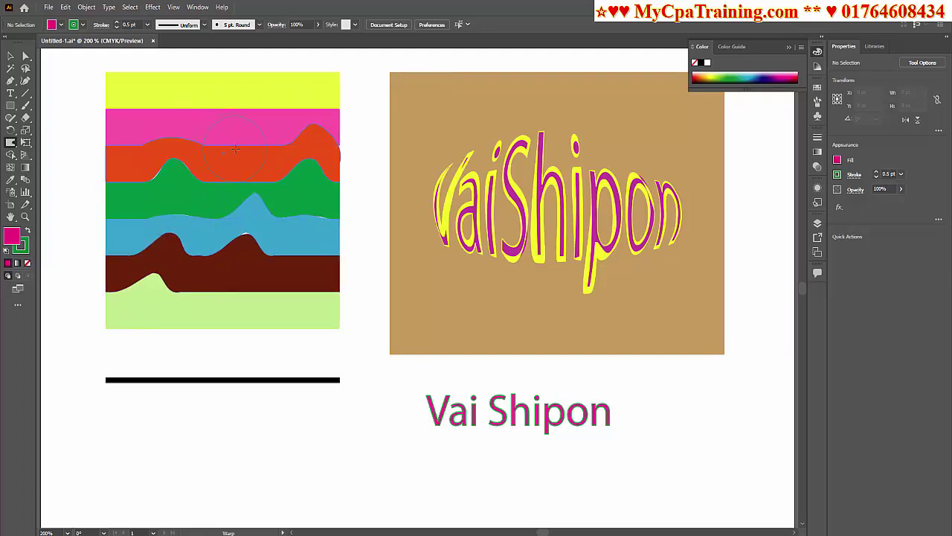
drag(257, 68, 257, 67)
drag(152, 104, 159, 37)
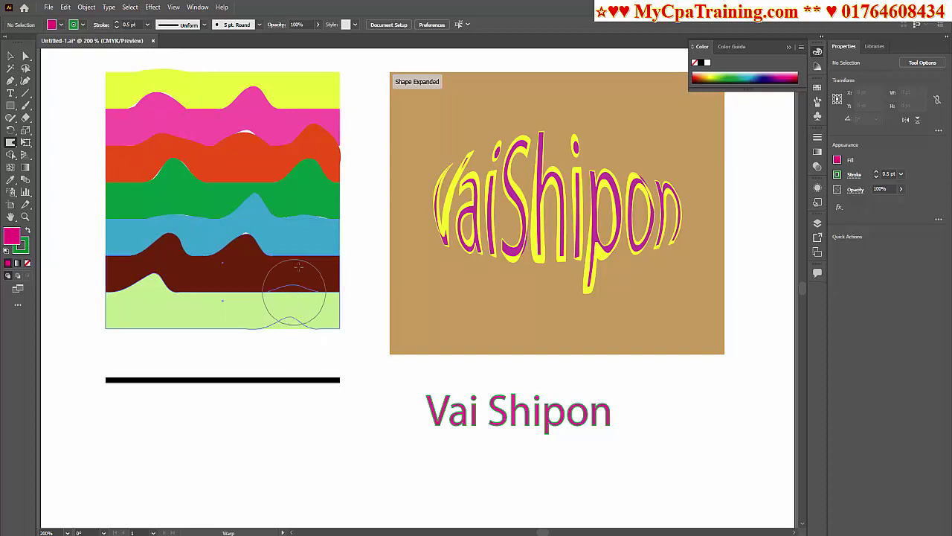
drag(286, 312, 301, 272)
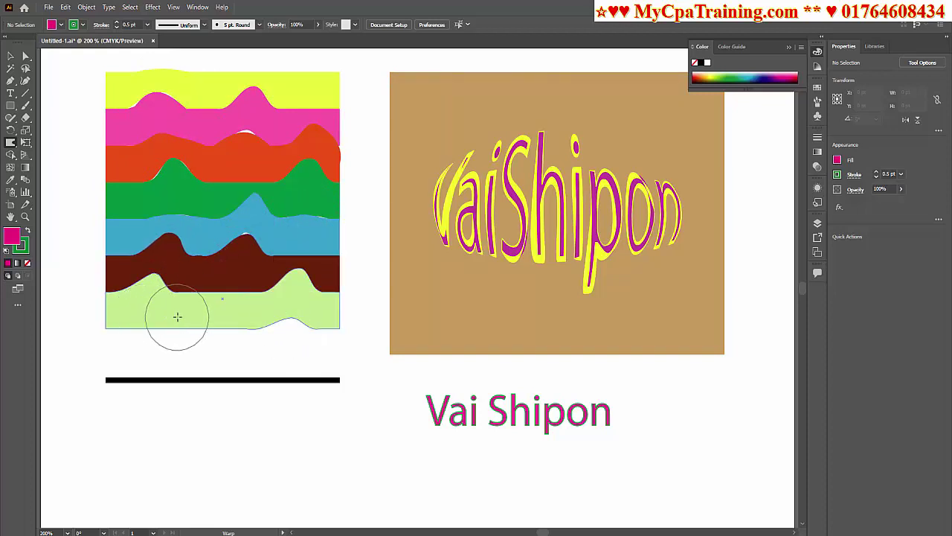
mouse_move(176, 315)
mouse_down()
mouse_move(200, 256)
mouse_move(278, 229)
mouse_move(295, 253)
mouse_move(296, 239)
mouse_up()
Further warp the pink, orange, brown and light-green band edges into wavy ripples
click(16, 147)
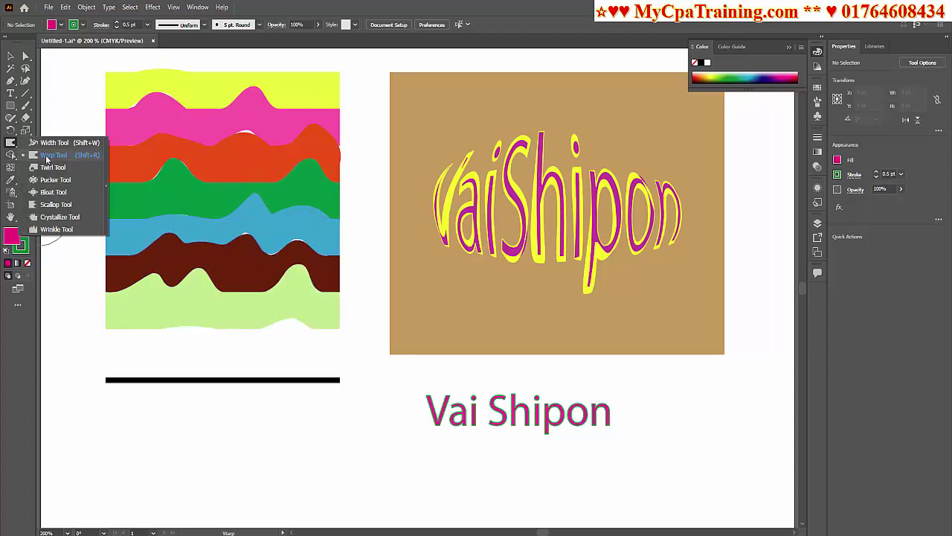
click(49, 159)
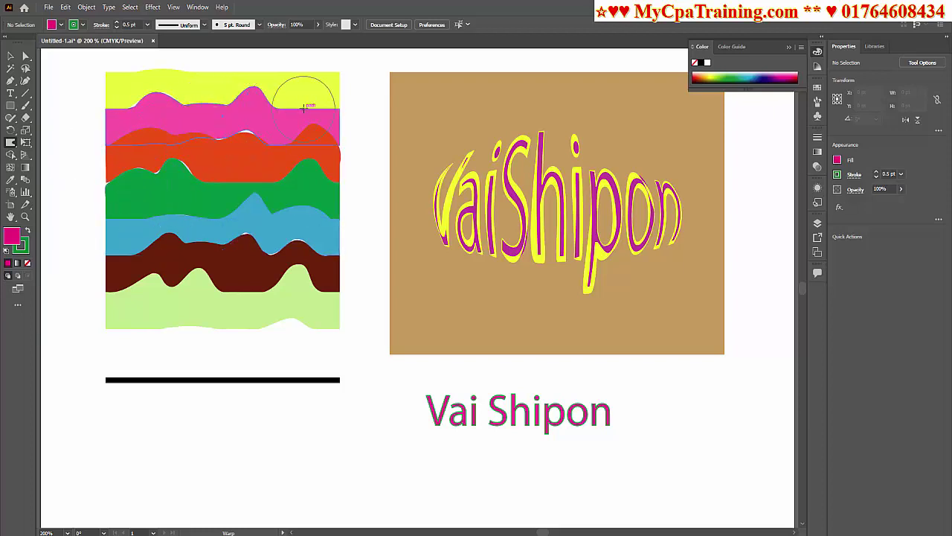
drag(301, 109, 308, 26)
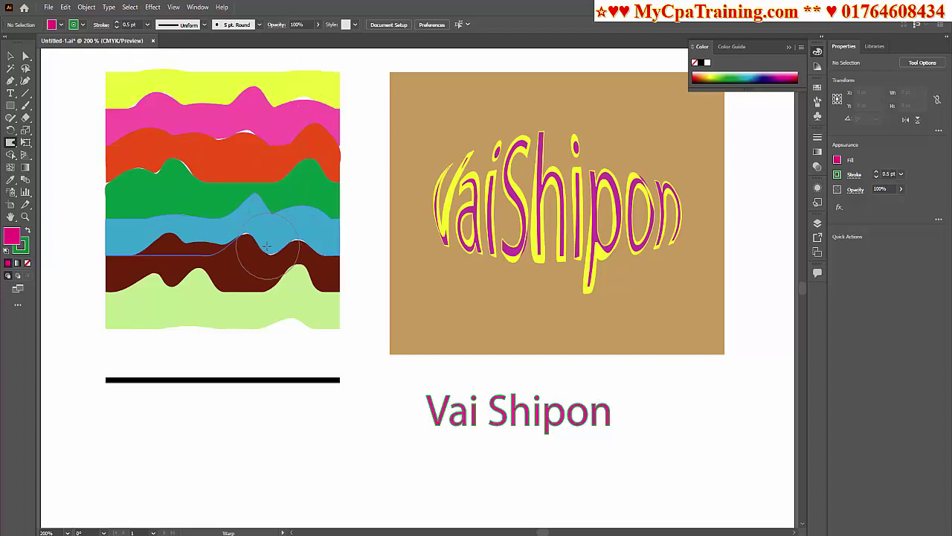
drag(186, 315, 170, 272)
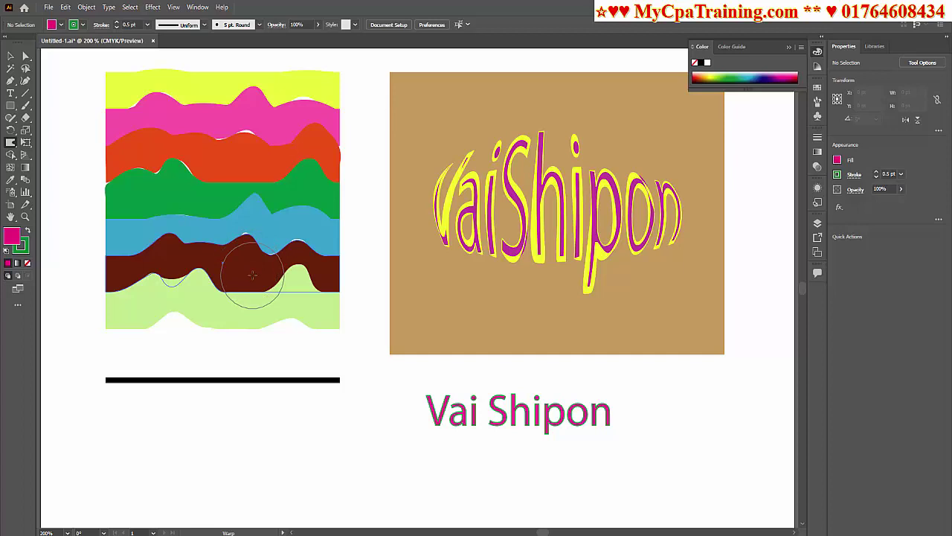
drag(252, 275, 192, 265)
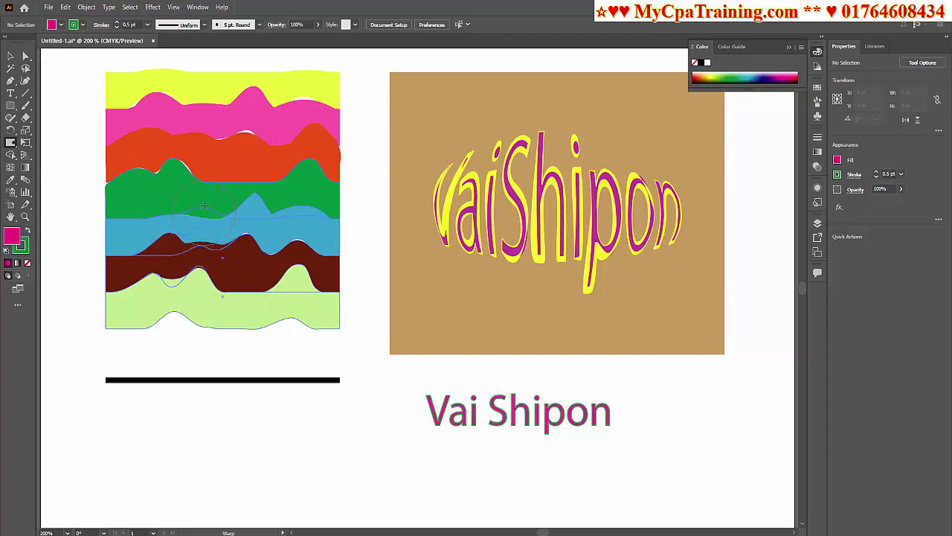
mouse_move(205, 205)
mouse_down()
mouse_move(242, 189)
mouse_move(133, 212)
mouse_up()
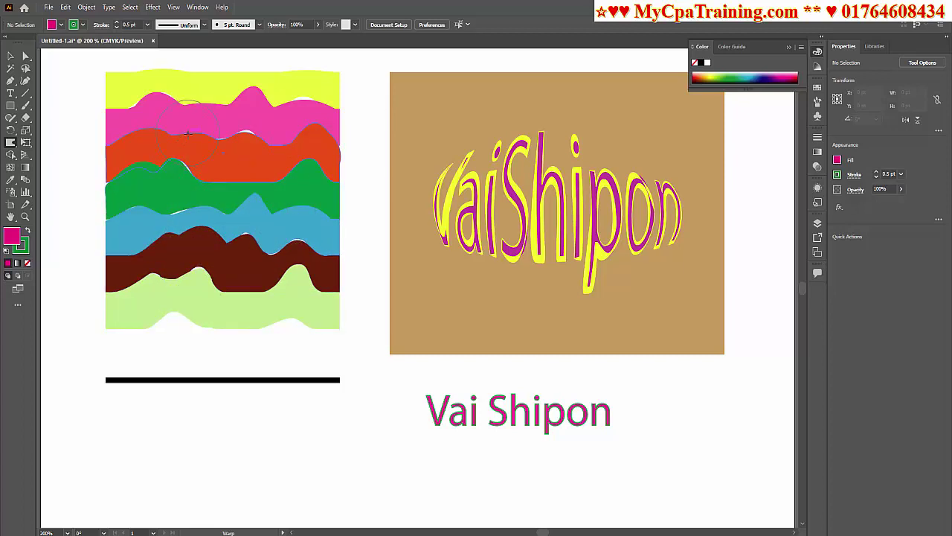
drag(187, 132, 192, 130)
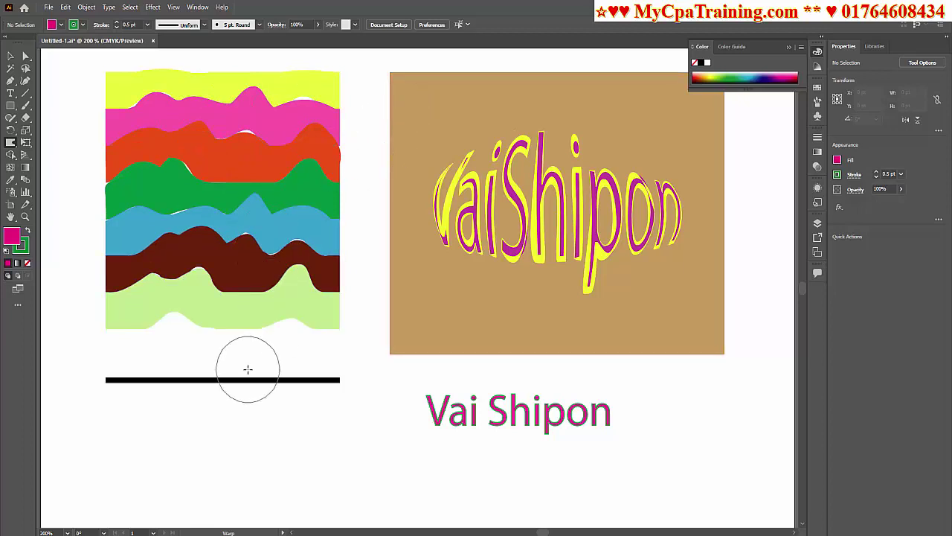
With the Warp Tool, bend the black line into a wave with two upward bumps and a downward dip
click(10, 142)
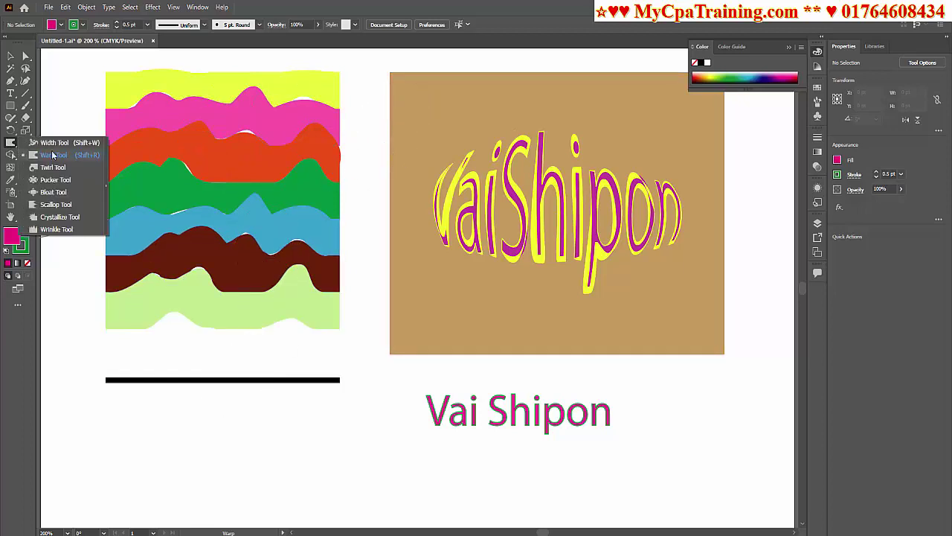
click(52, 155)
drag(199, 390, 205, 360)
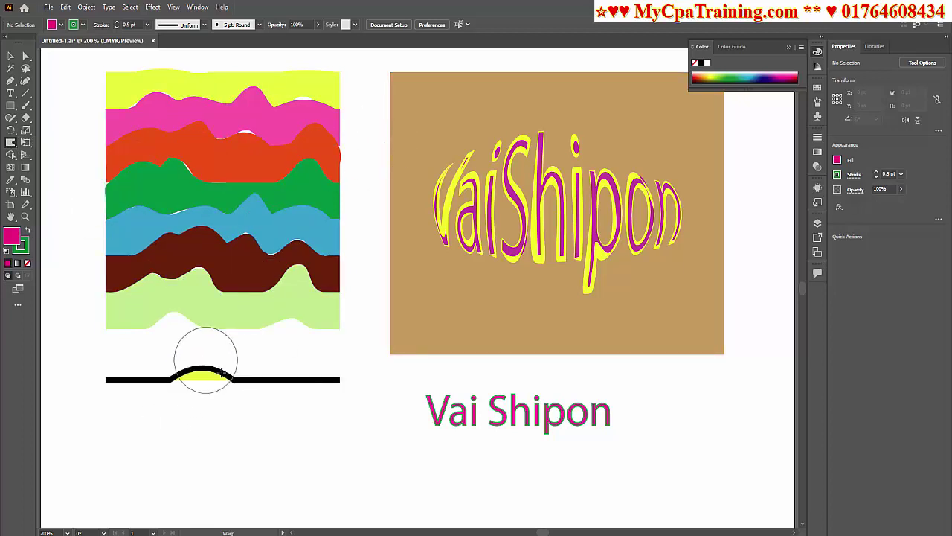
mouse_move(251, 383)
mouse_down()
mouse_move(263, 357)
mouse_move(297, 407)
mouse_up()
drag(153, 383, 155, 406)
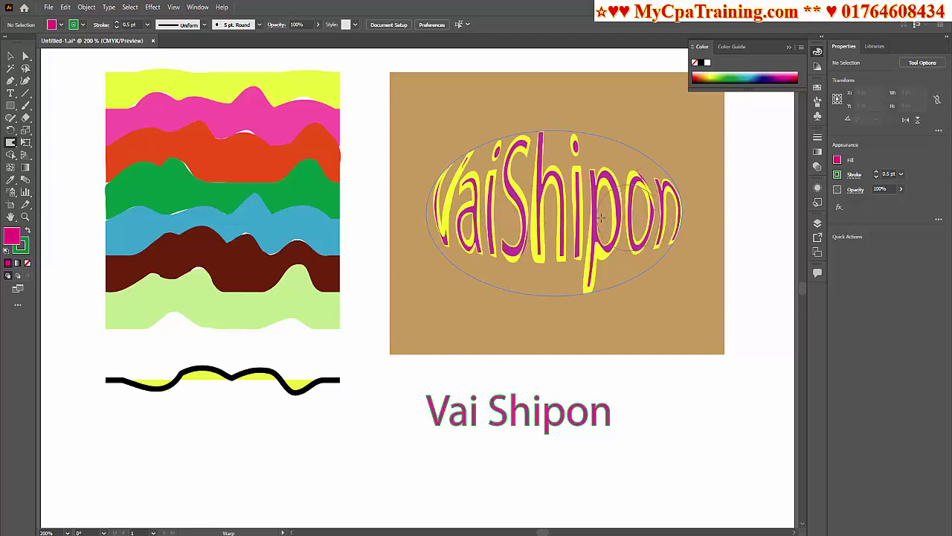
Undo a stray warp applied to the V of the VaiShipon text
drag(450, 225, 448, 123)
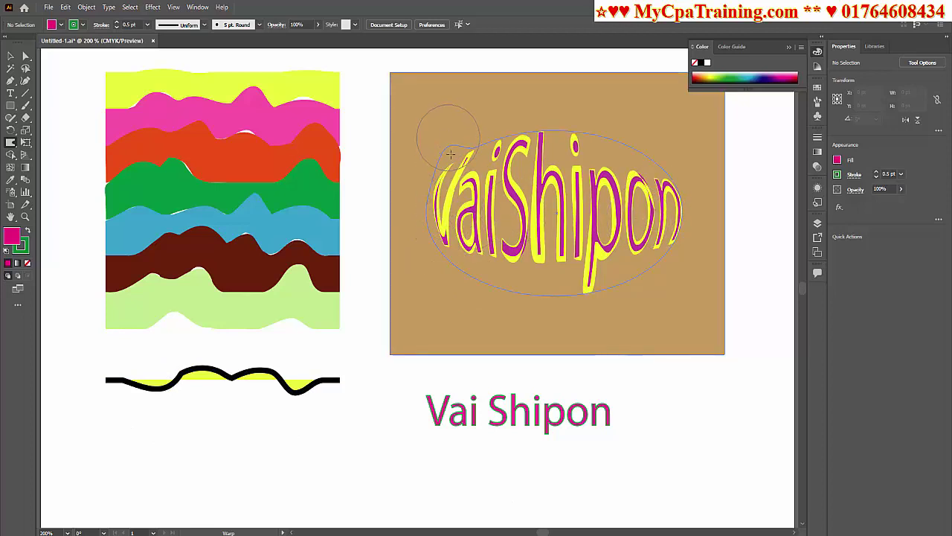
key(ctrl+z)
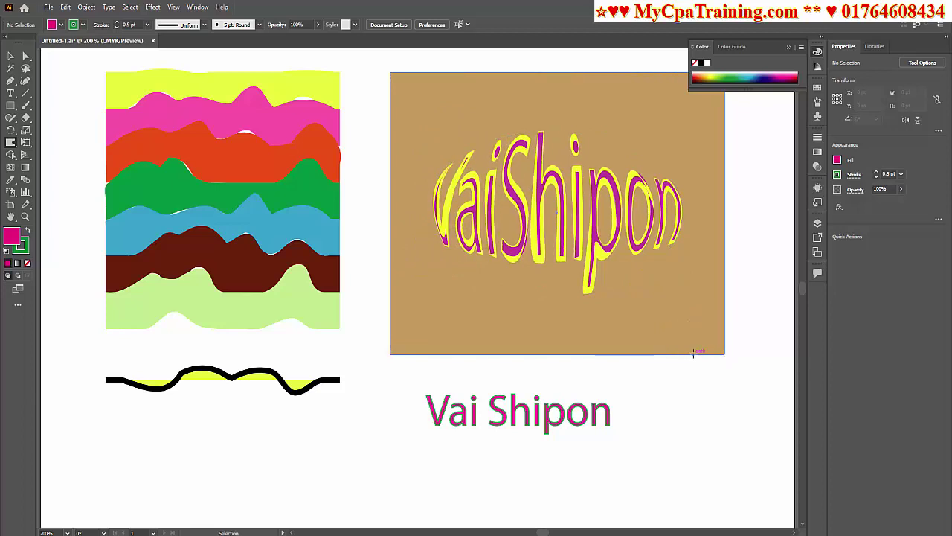
key(ctrl+z)
key(ctrl+z)
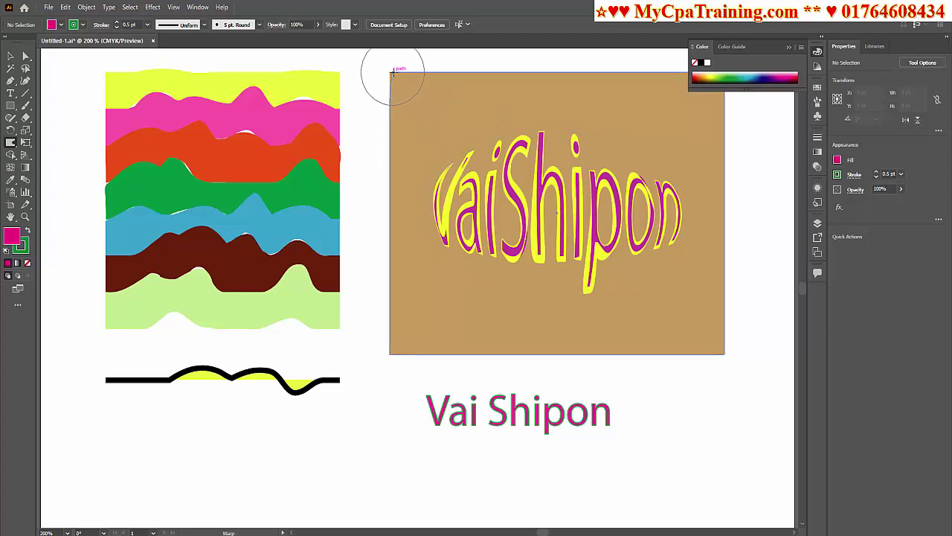
Push all four corners of the tan card inward into curved notches
drag(393, 71, 419, 128)
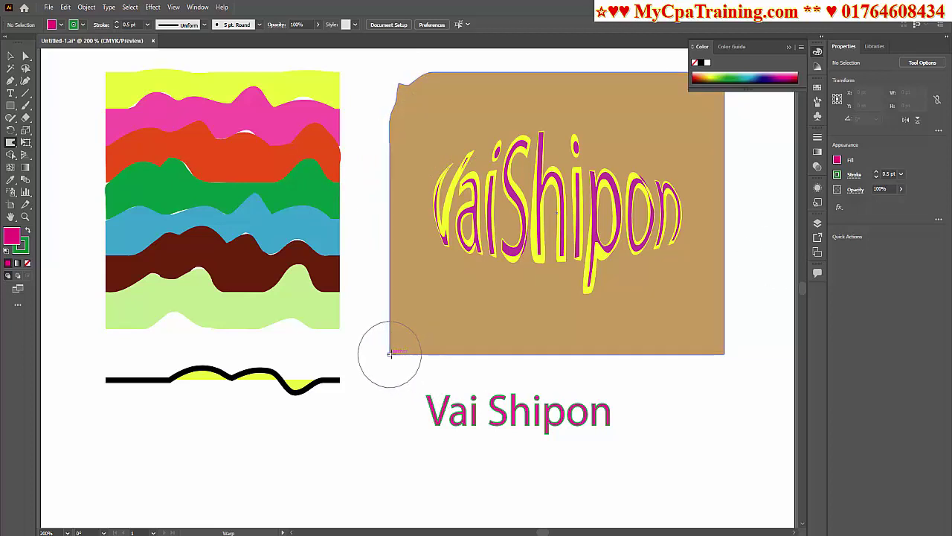
drag(388, 352, 427, 310)
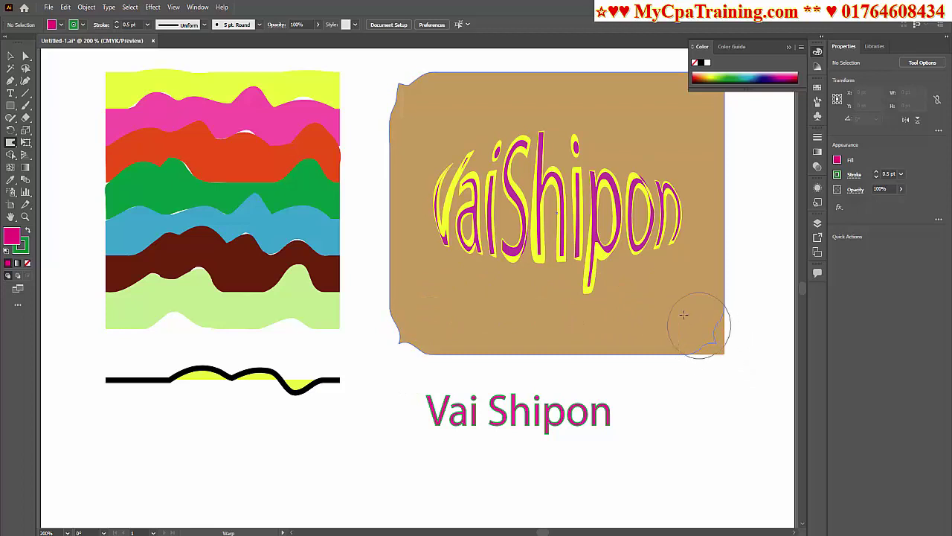
drag(724, 354, 680, 319)
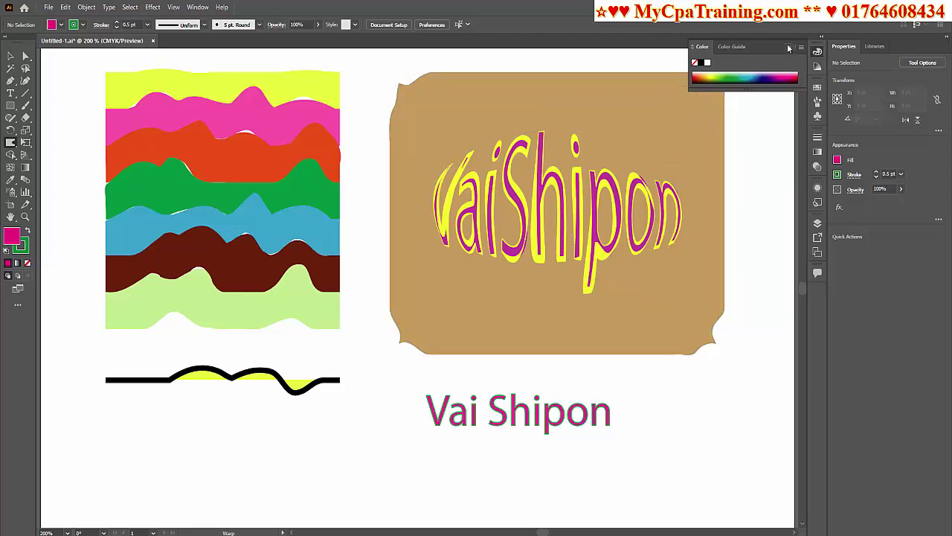
drag(724, 71, 706, 91)
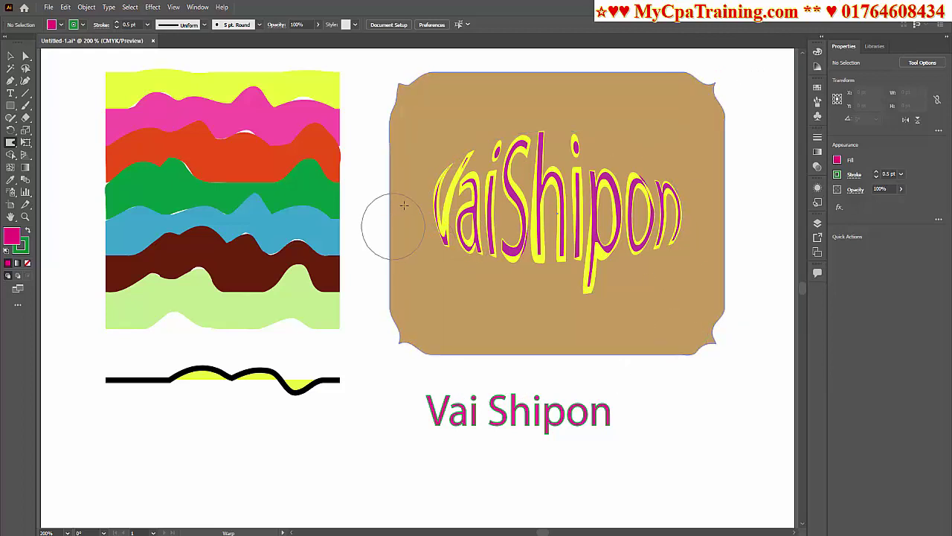
Undo the corner warps and pinch the tan card's four corners inward again
key(v)
key(ctrl+z)
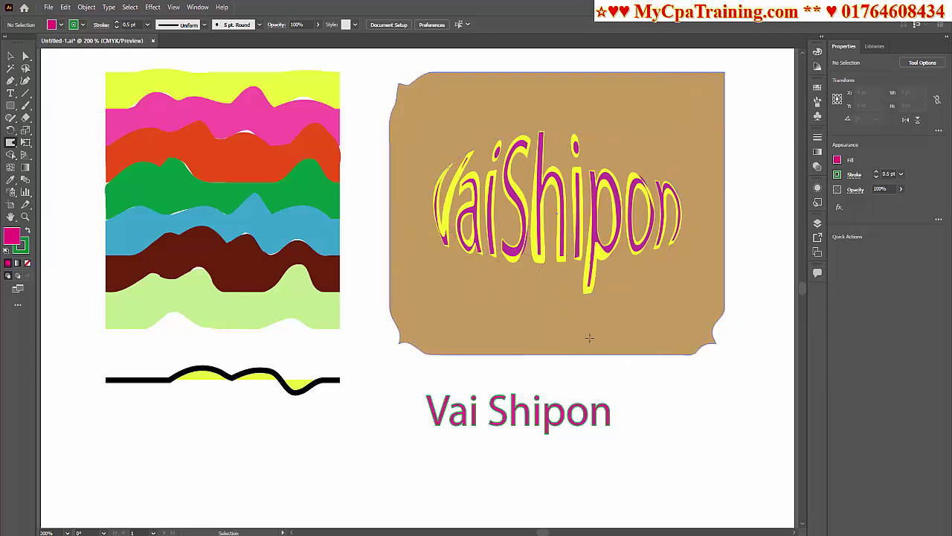
key(ctrl+z)
key(ctrl+z)
key(ctrl+z)
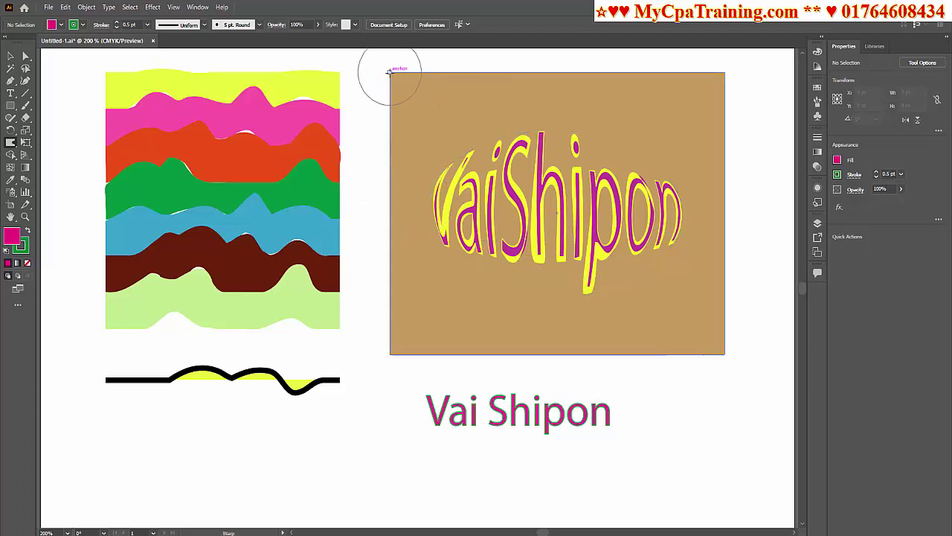
drag(389, 71, 440, 138)
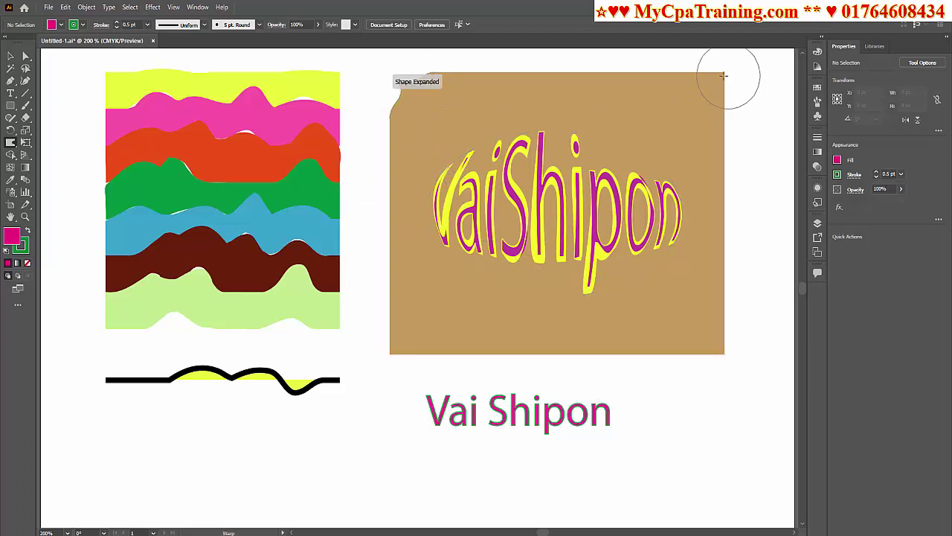
drag(723, 75, 614, 160)
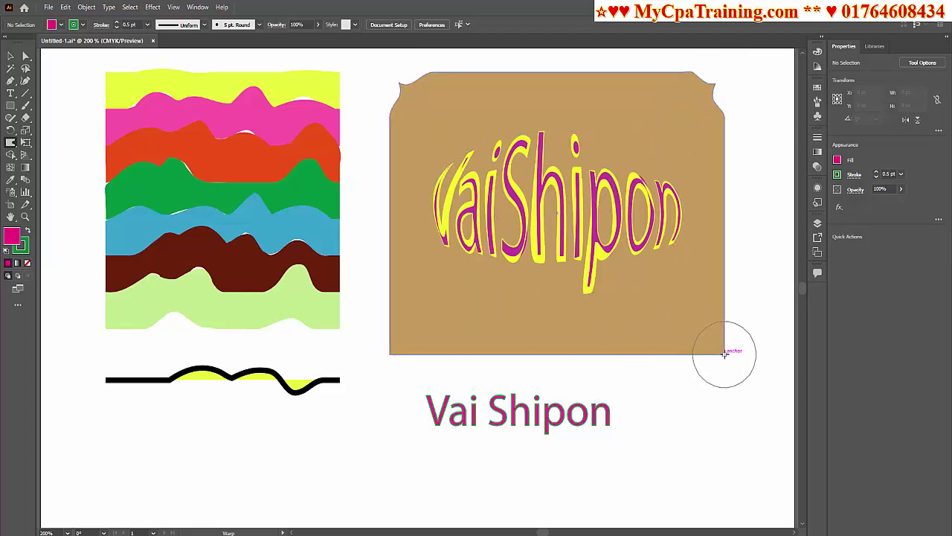
drag(725, 353, 675, 305)
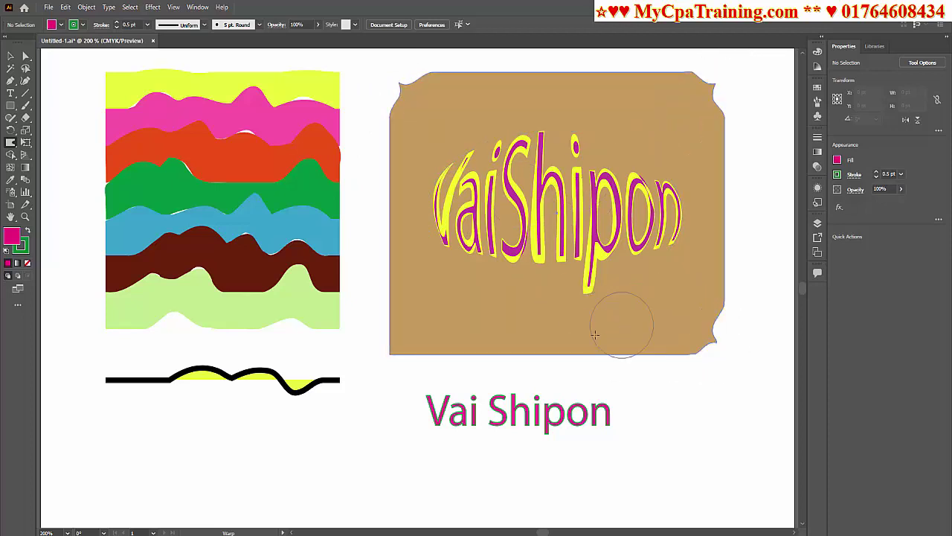
drag(390, 352, 456, 297)
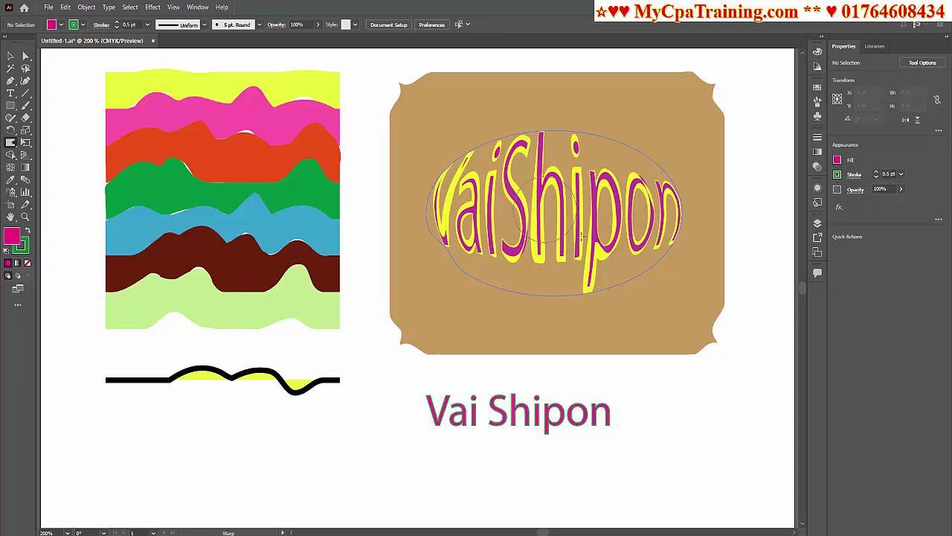
Try warping the VaiShipon letters, then undo the text and corner warps
drag(582, 237, 669, 282)
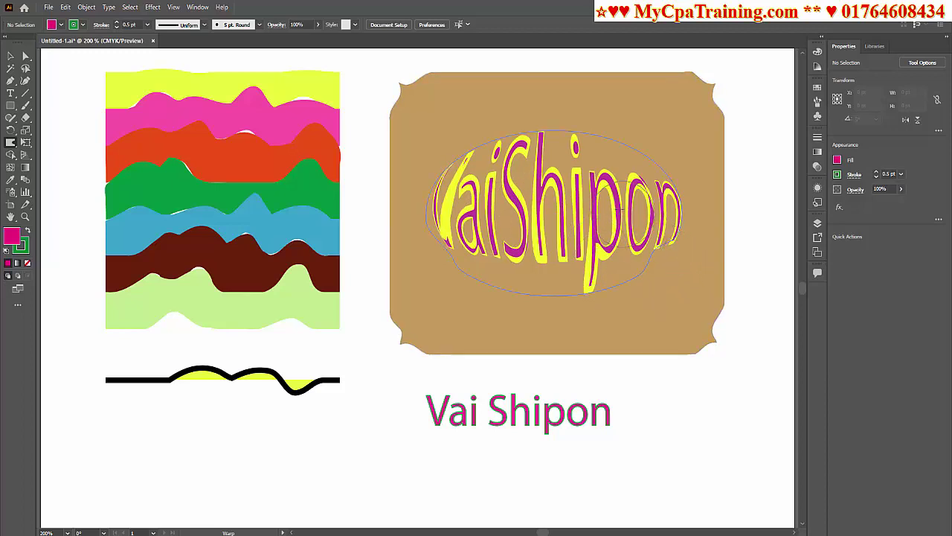
drag(636, 212, 639, 216)
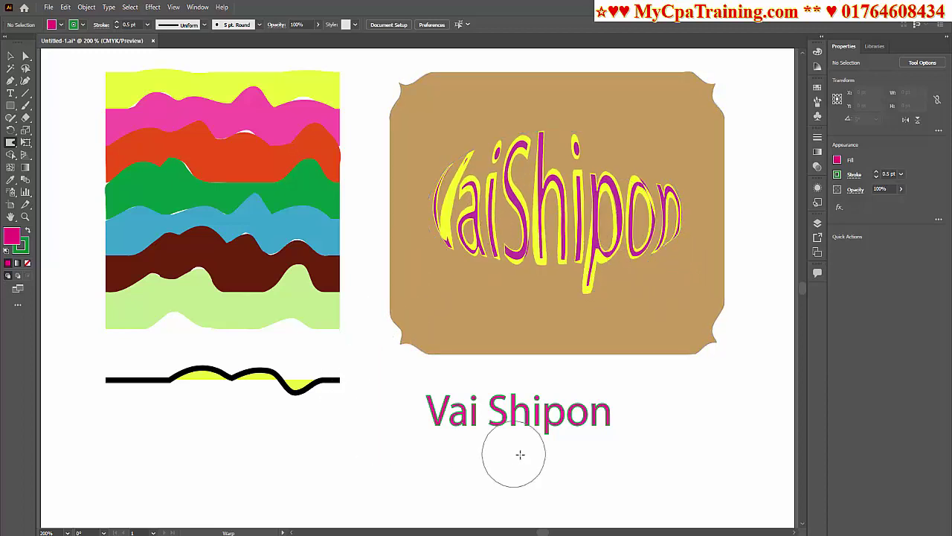
key(v)
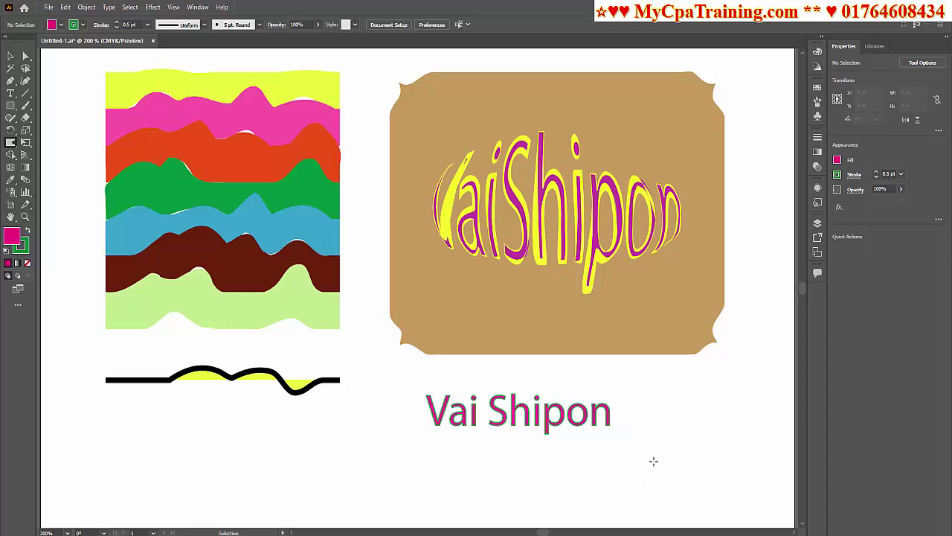
key(ctrl+z)
key(ctrl+z)
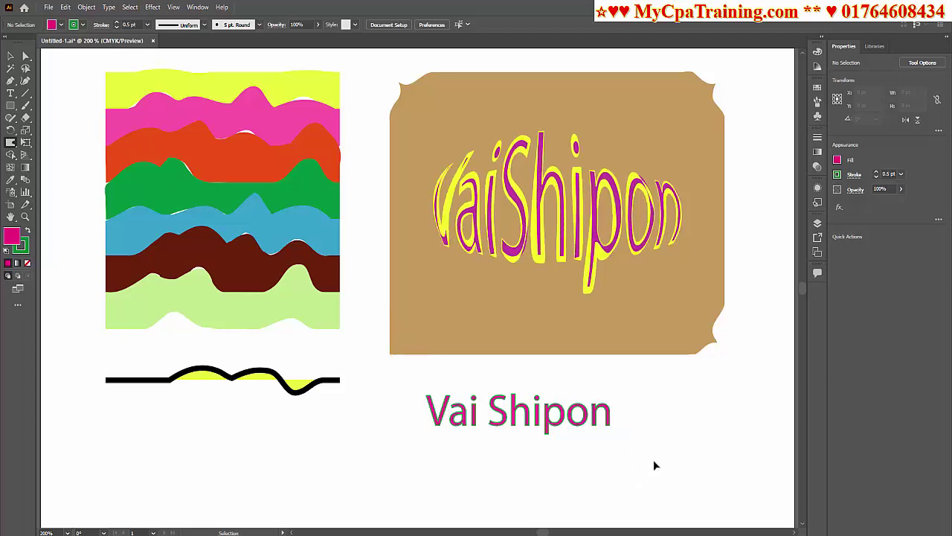
key(ctrl+z)
key(ctrl+z)
key(ctrl+z)
key(ctrl+z)
Pull the card's four corners outward into flared points, then undo the bottom flares
key(shift+r)
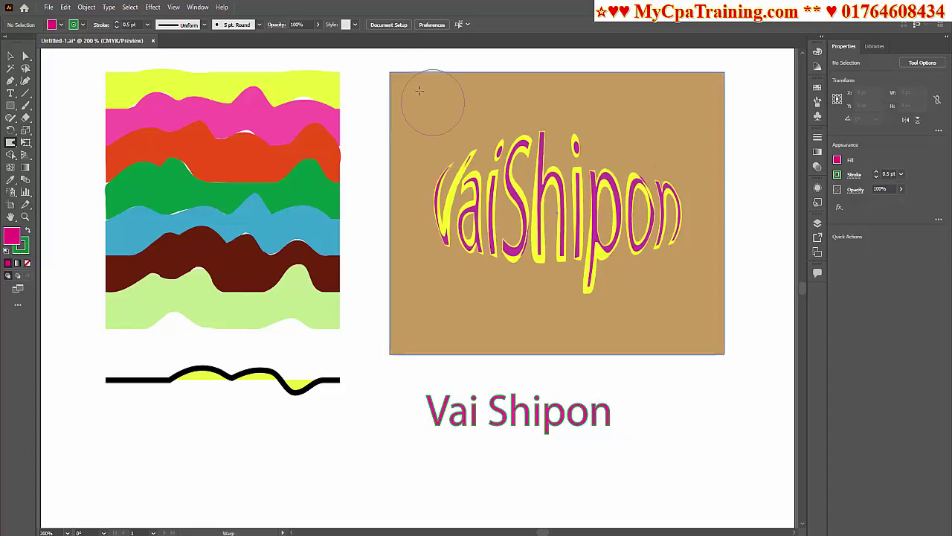
drag(425, 96, 372, 61)
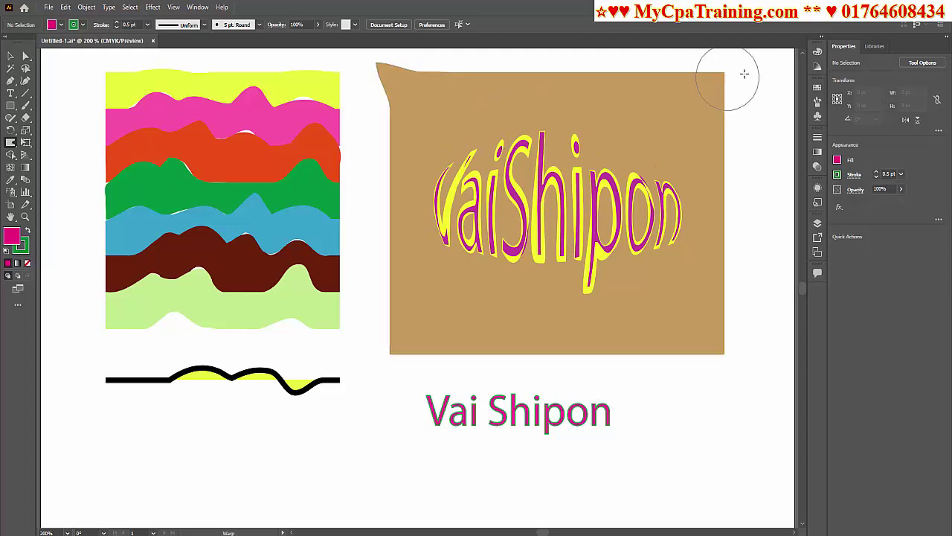
scroll(729, 83, up, 1)
mouse_move(718, 99)
mouse_down()
mouse_move(735, 25)
mouse_move(742, 77)
mouse_up()
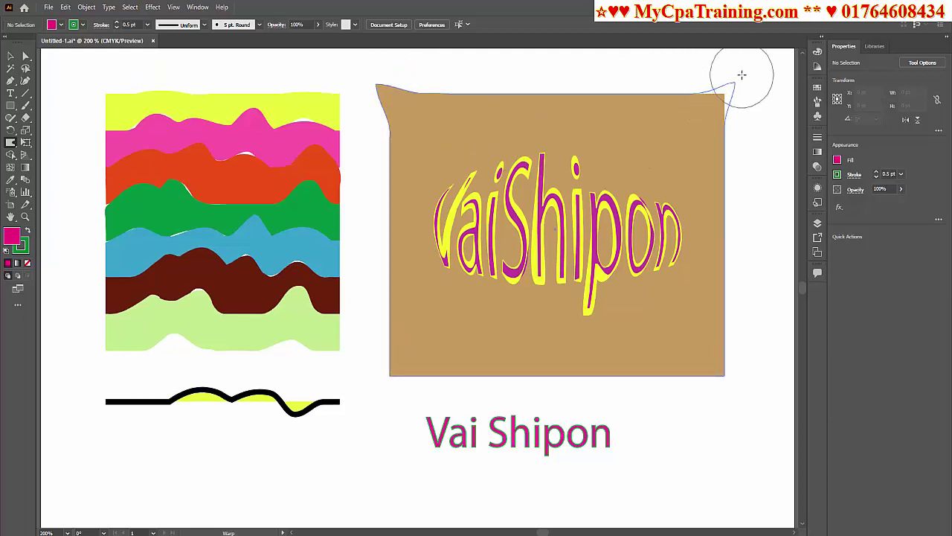
drag(402, 367, 372, 393)
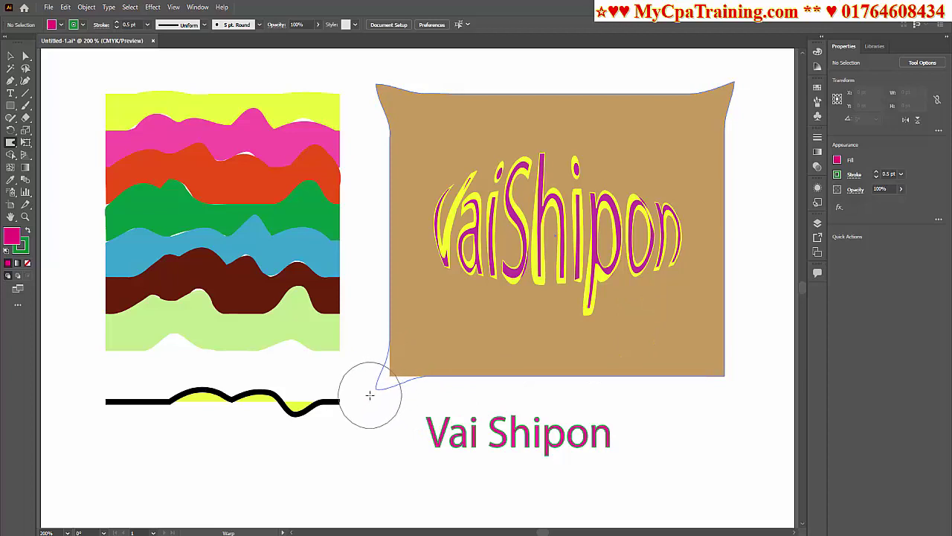
drag(727, 352, 762, 396)
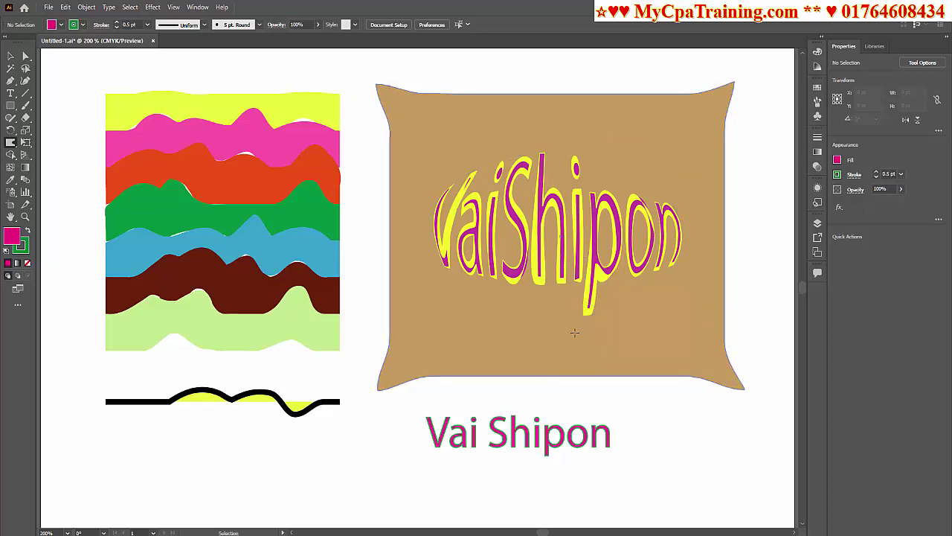
key(ctrl+z)
Undo the remaining warps so the tan card, colour strips and black line are straight again
key(ctrl+z)
key(ctrl+z)
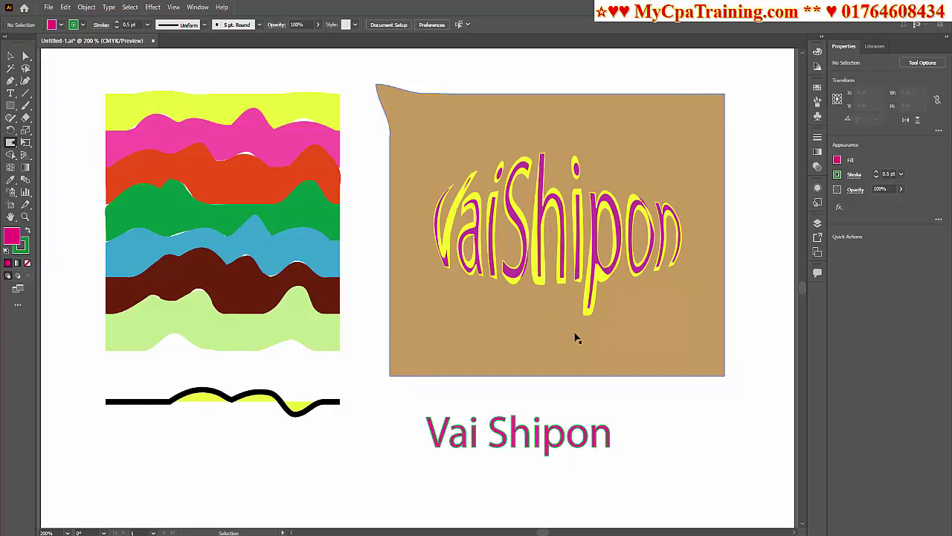
key(ctrl+z)
key(ctrl+z)
key(ctrl+z)
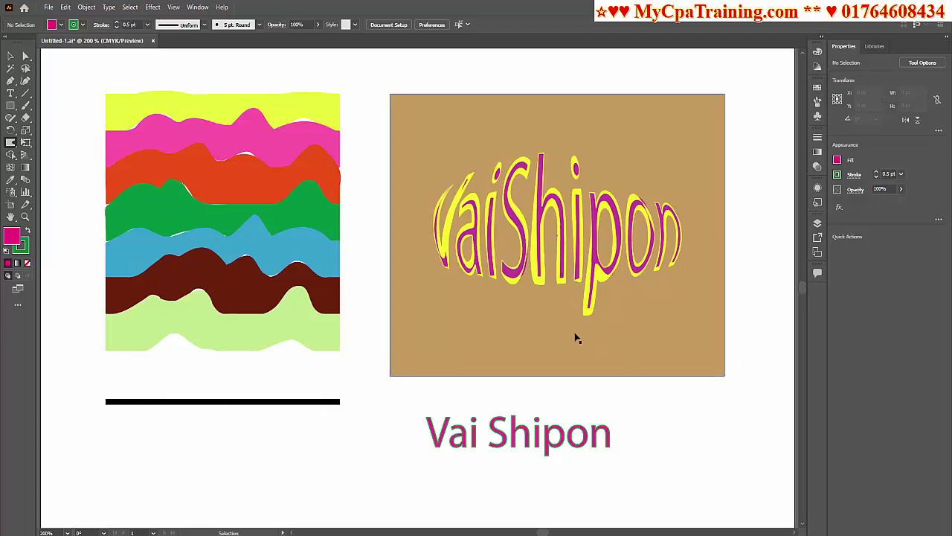
key(ctrl+z)
key(ctrl+z)
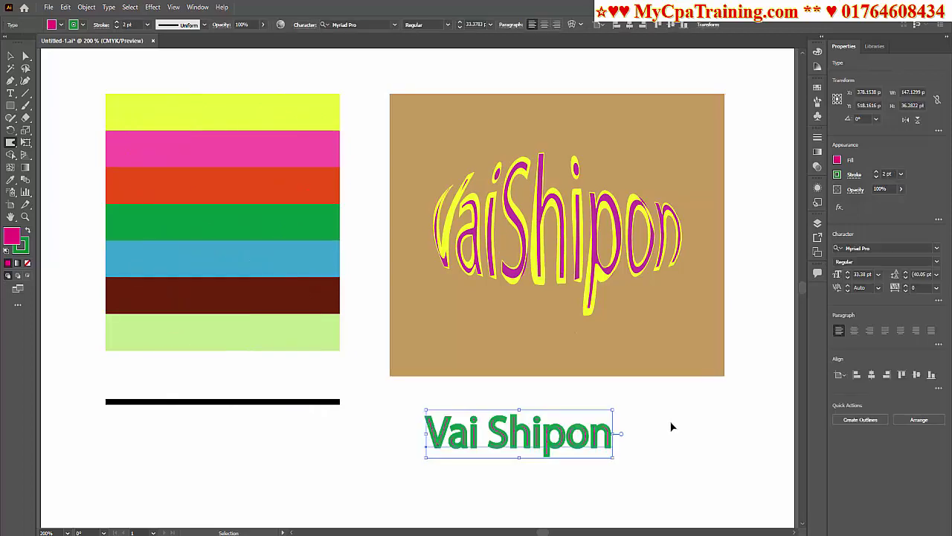
key(shift+r)
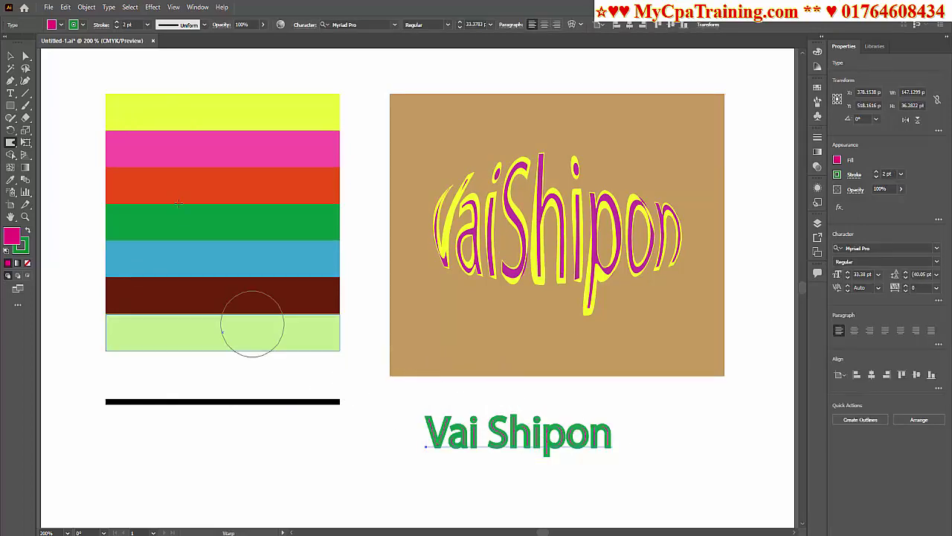
key(ctrl+z)
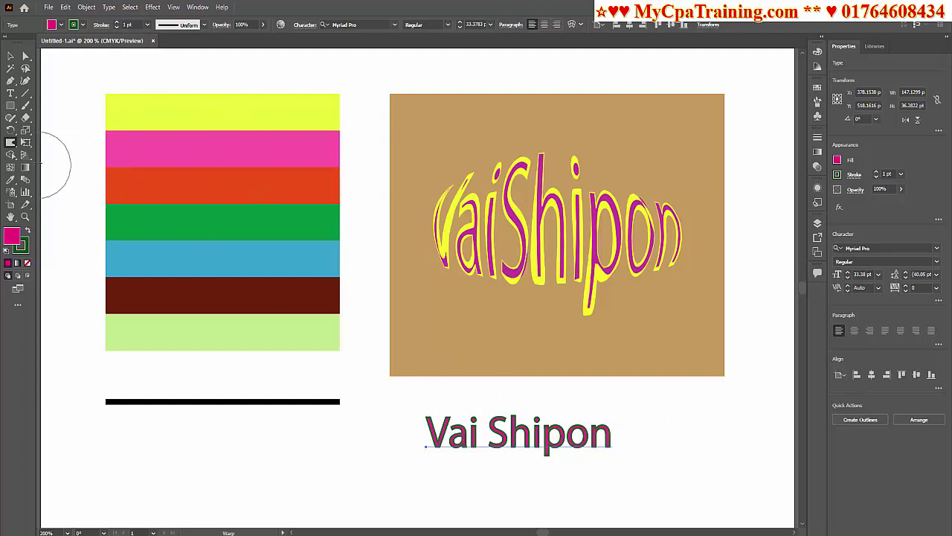
Try the Twirl Tool on the Vai Shipon text and dismiss the outlines-required warning
click(17, 148)
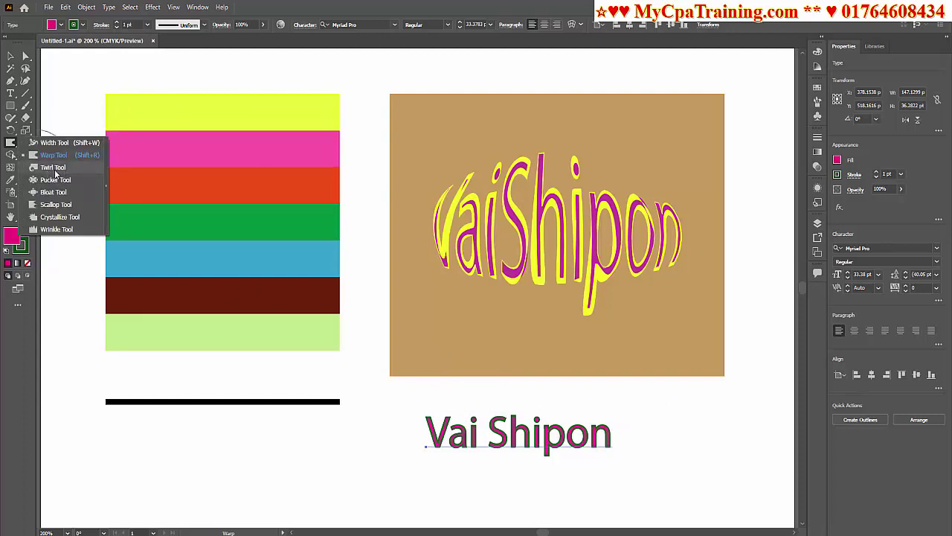
click(56, 167)
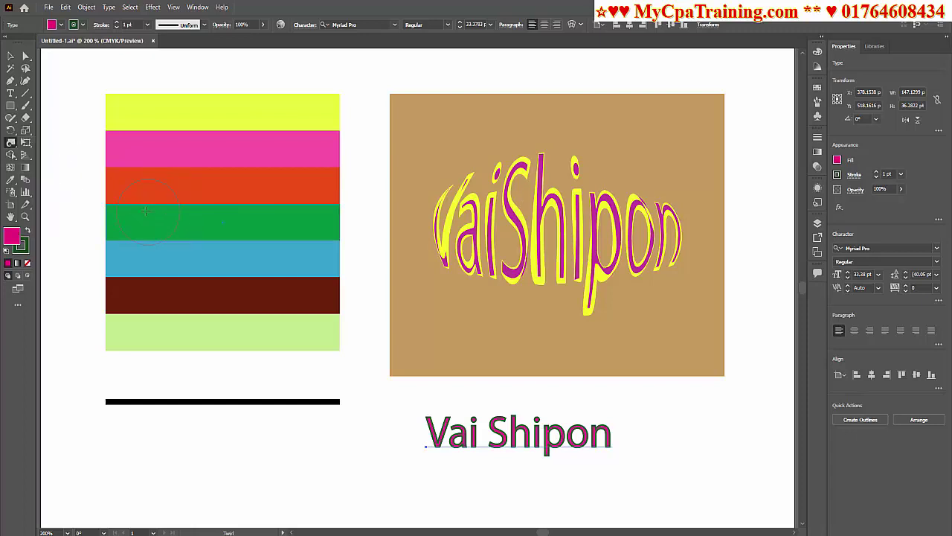
click(123, 117)
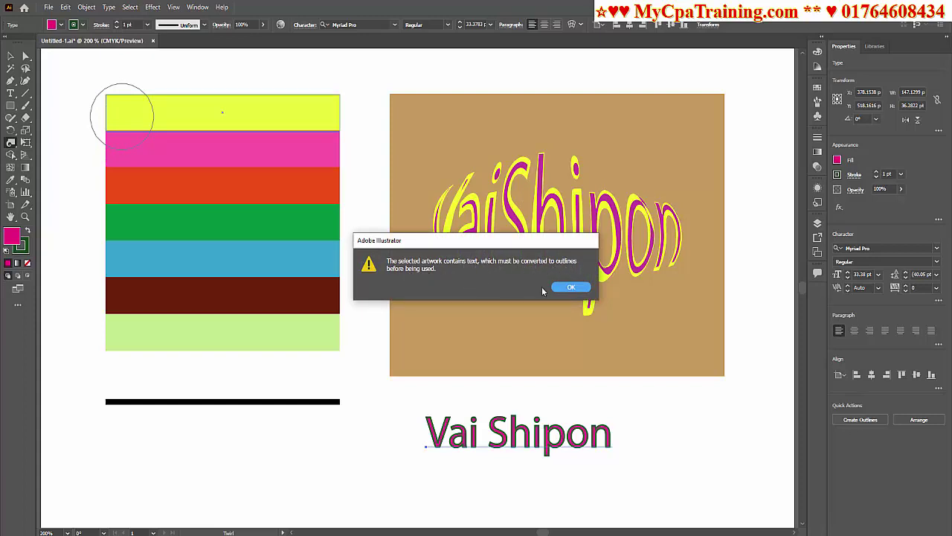
click(574, 287)
Select the Vai Shipon text and convert it to outlines with Ctrl+Shift+O
key(v)
drag(382, 397, 648, 488)
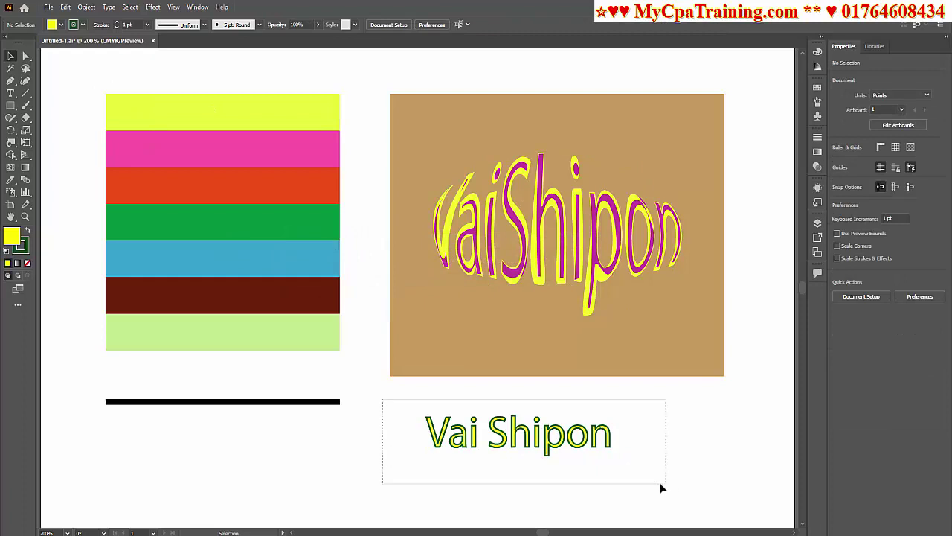
key(ctrl+shift+o)
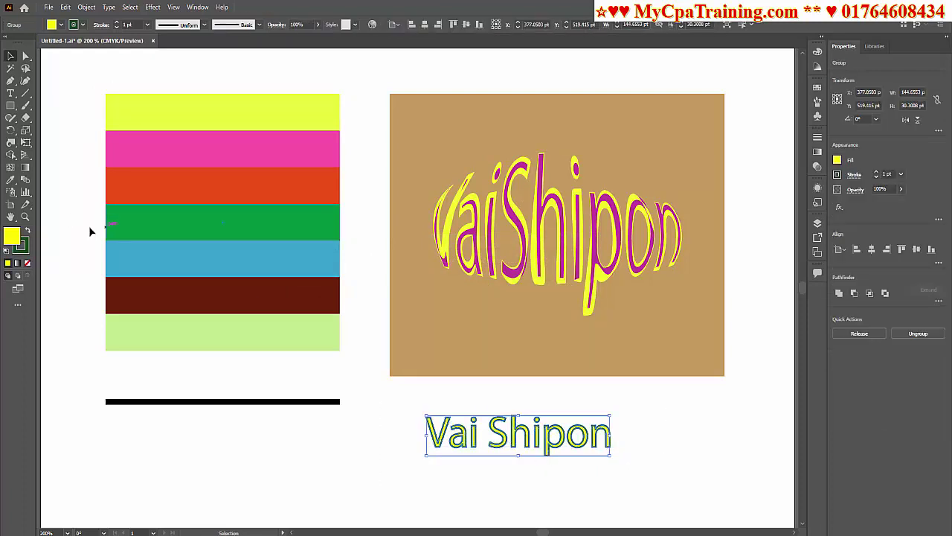
With the Twirl Tool, swirl the V, the final n and the S of Vai Shipon
drag(15, 146, 47, 167)
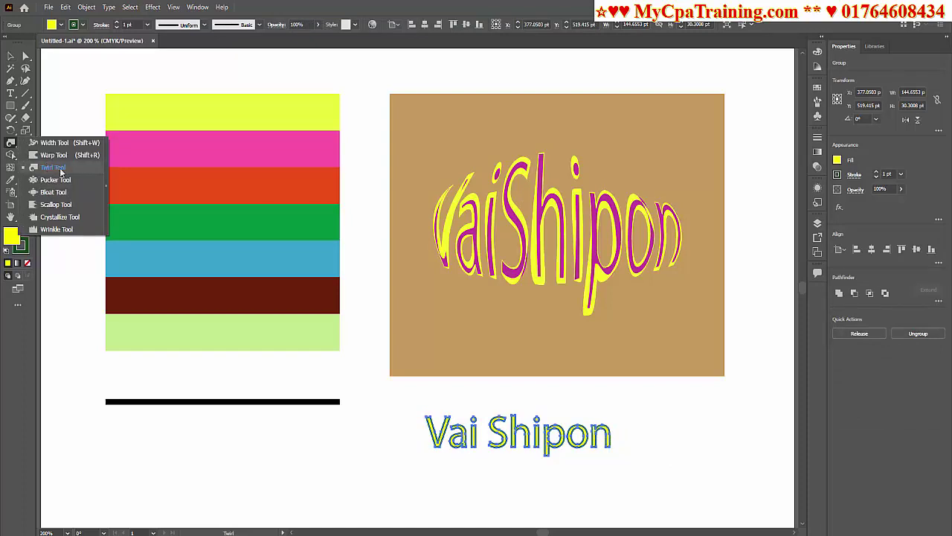
click(60, 171)
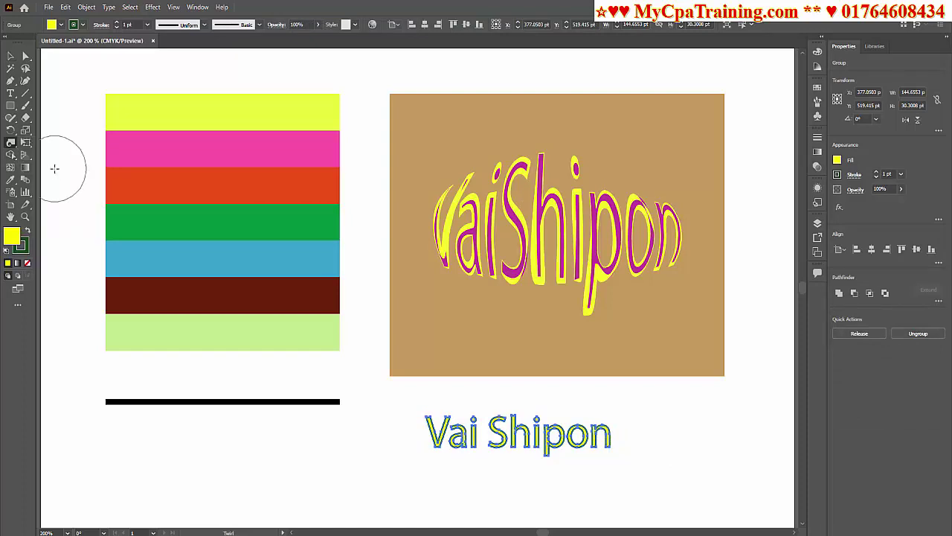
drag(431, 421, 431, 421)
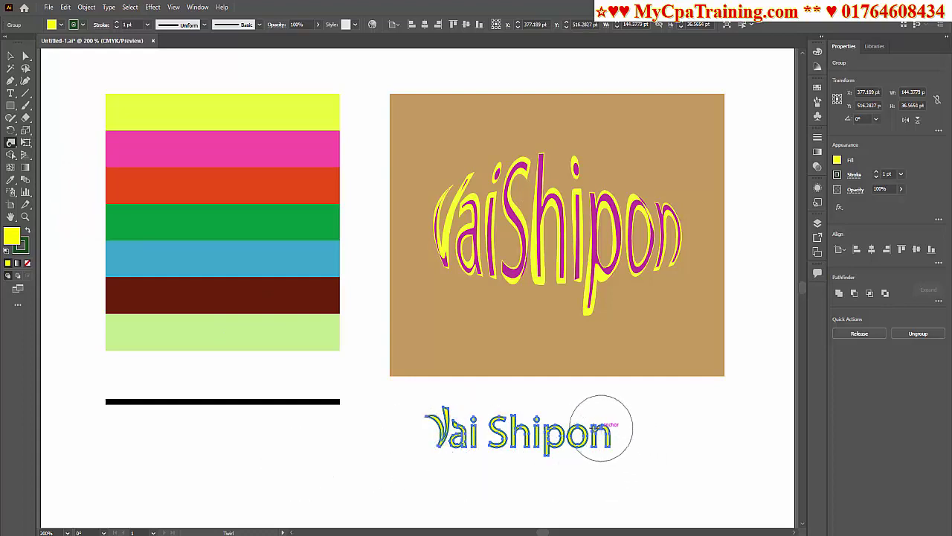
drag(592, 425, 592, 424)
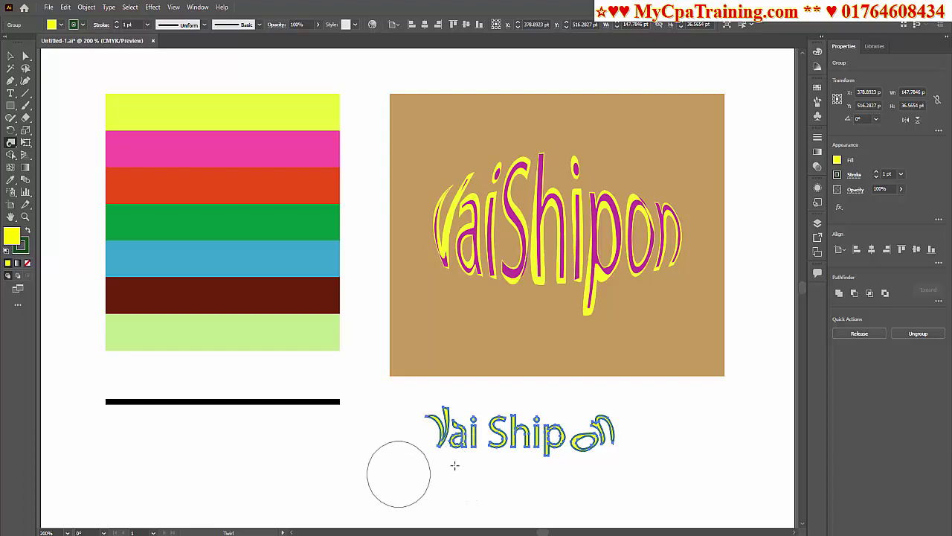
drag(516, 414, 513, 409)
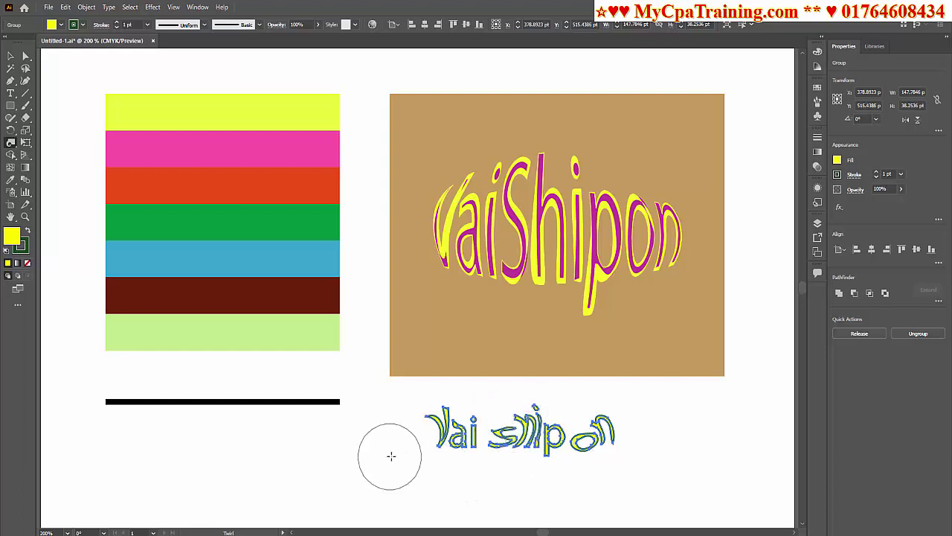
key(ctrl+z)
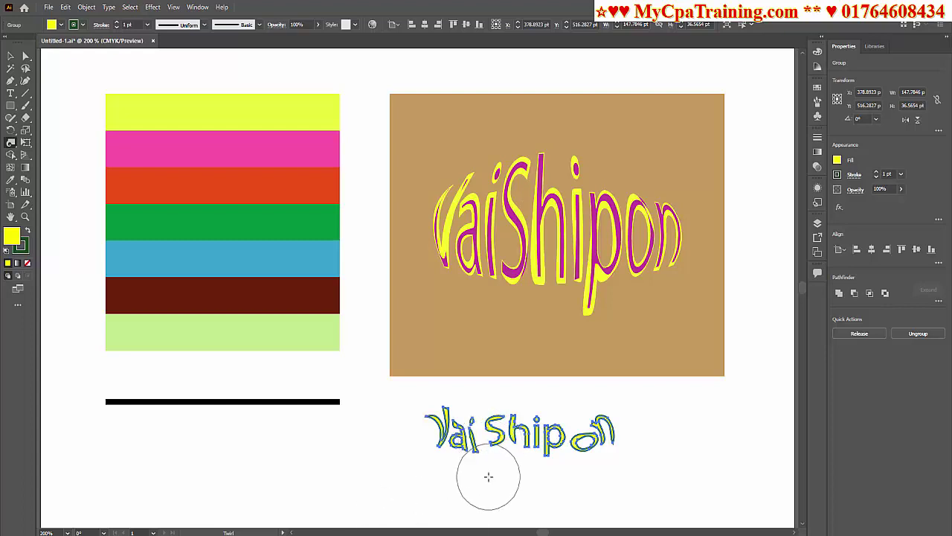
drag(509, 404, 510, 406)
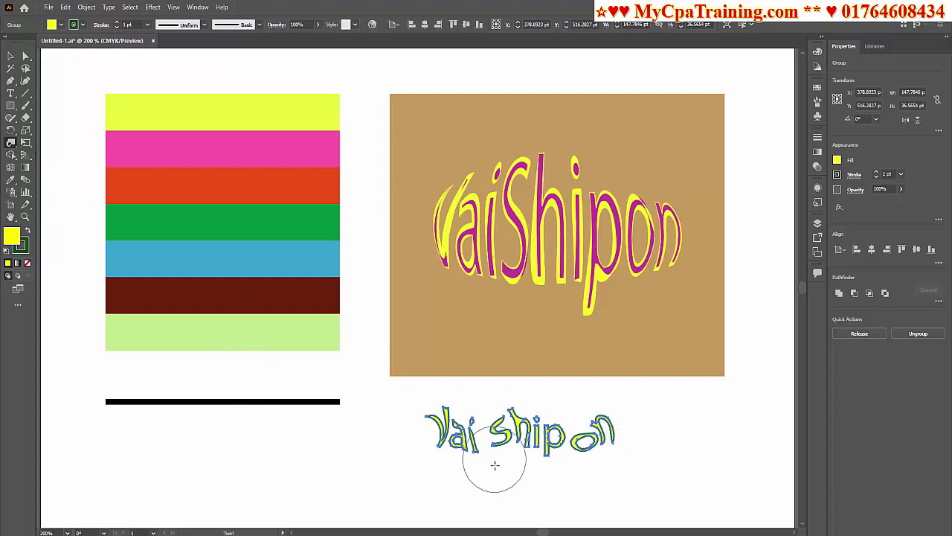
Undo the twirls, returning Vai Shipon to plain undistorted text
key(v)
key(ctrl+z)
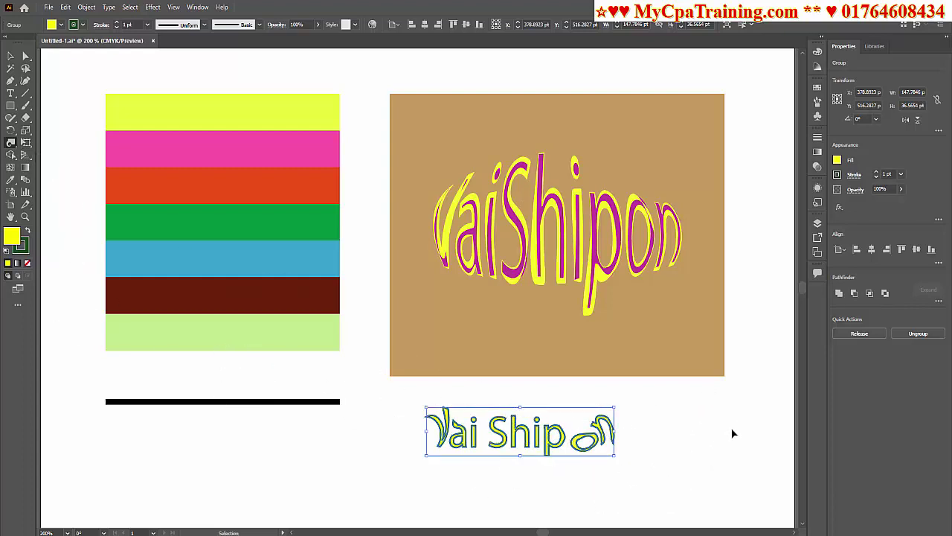
key(ctrl+z)
key(ctrl+z)
Choose the Pucker Tool and dismiss the warning that text must be outlined
click(13, 145)
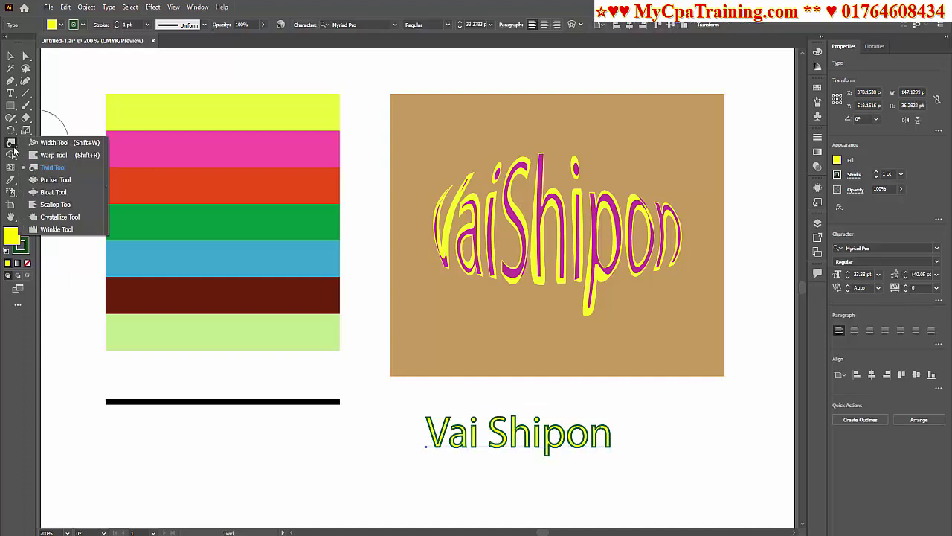
click(64, 180)
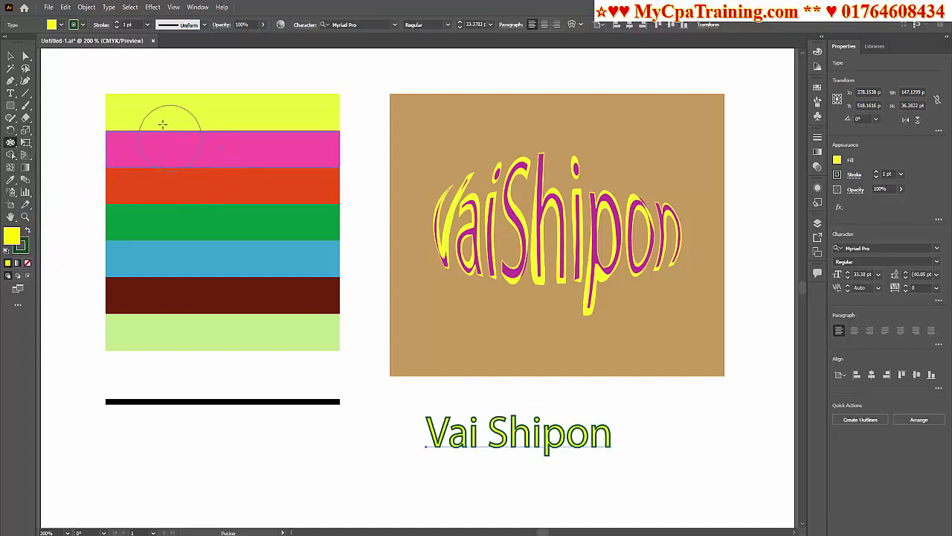
key(Return)
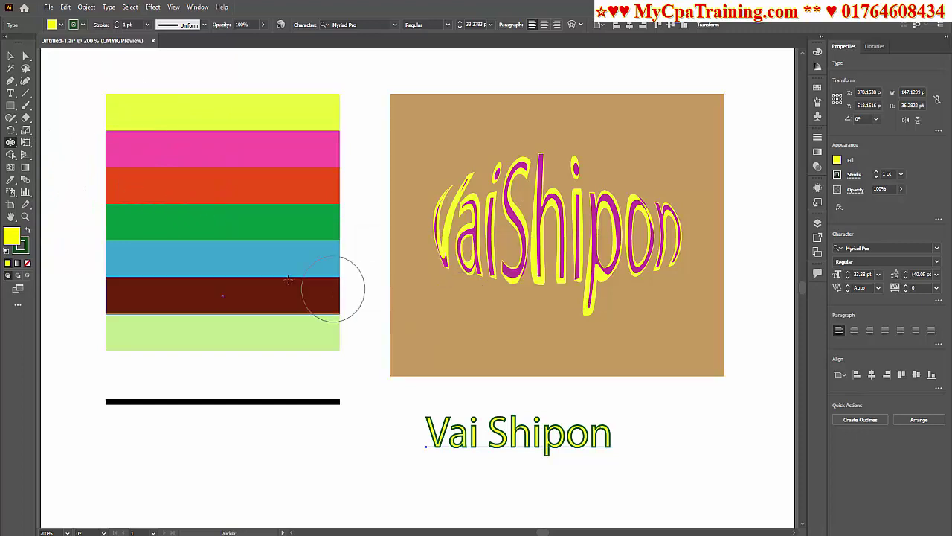
Select and then deselect the coloured stripes, and reactivate the Pucker Tool
click(9, 55)
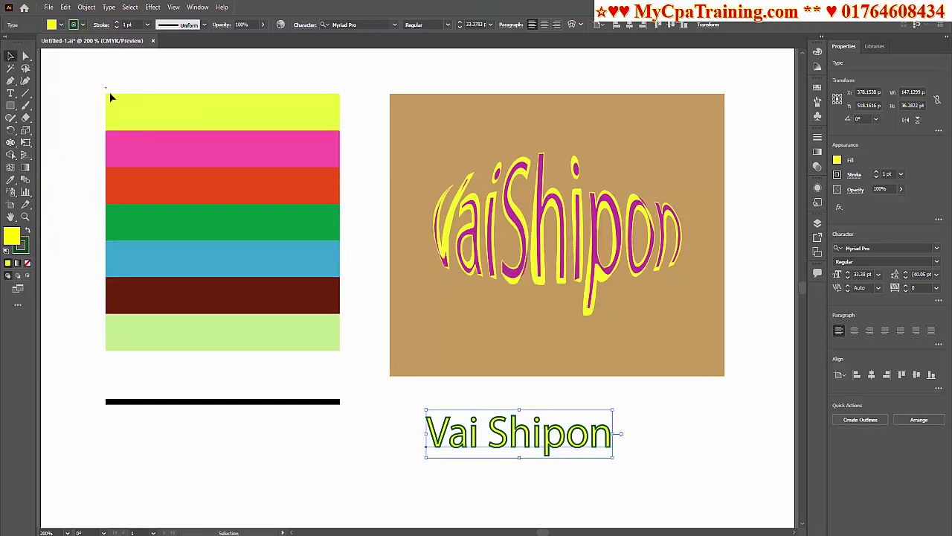
mouse_move(109, 92)
mouse_down()
mouse_move(339, 361)
mouse_move(346, 357)
mouse_up()
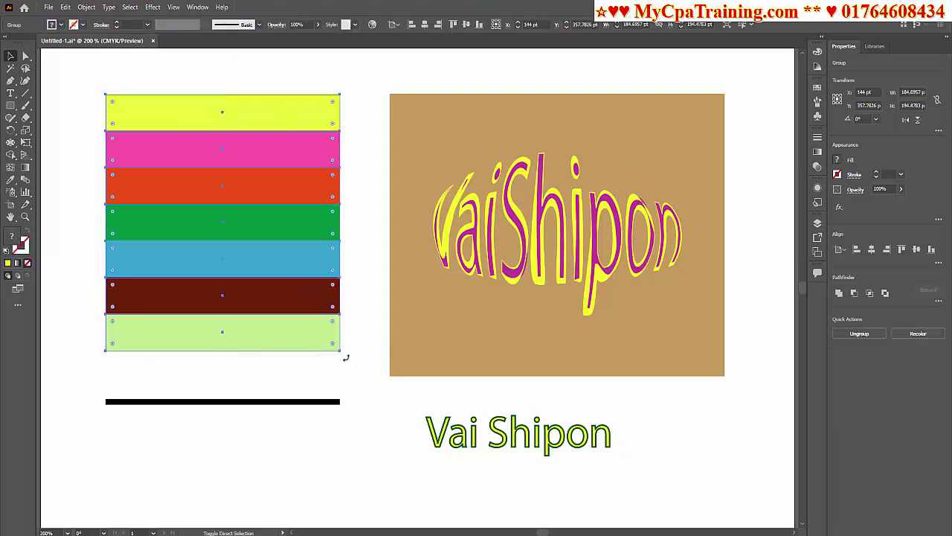
click(364, 344)
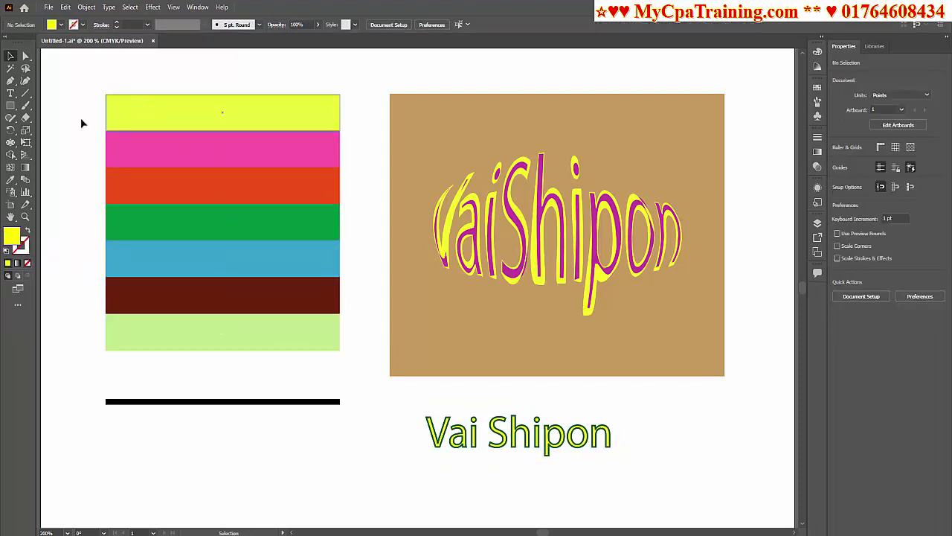
click(10, 144)
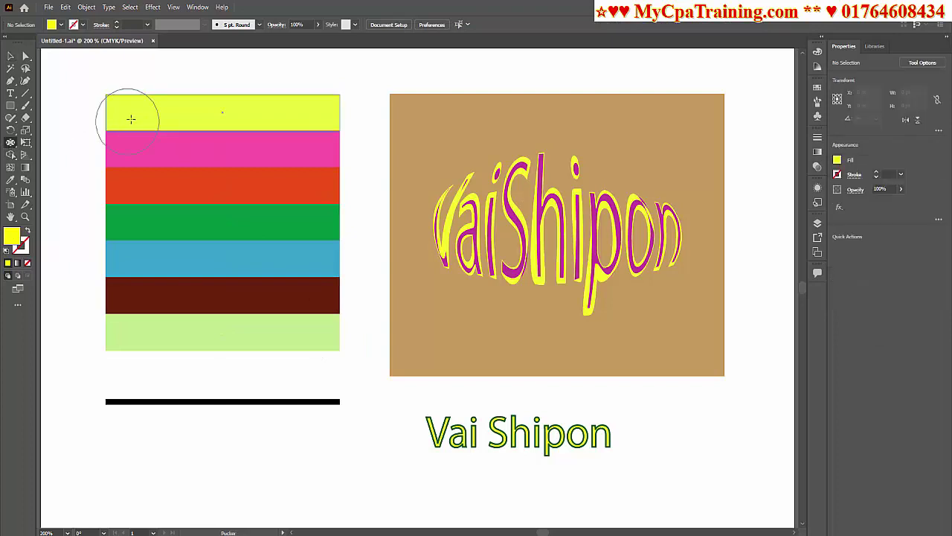
Pucker the lower stripes up into pointed spikes, undoing the first attempt on the yellow stripe
drag(127, 117, 133, 158)
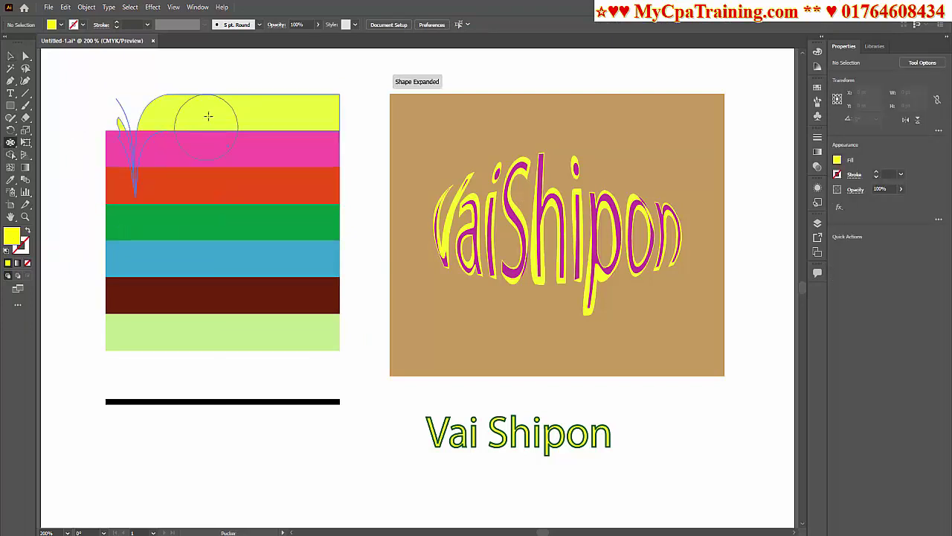
key(ctrl+z)
drag(181, 318, 241, 253)
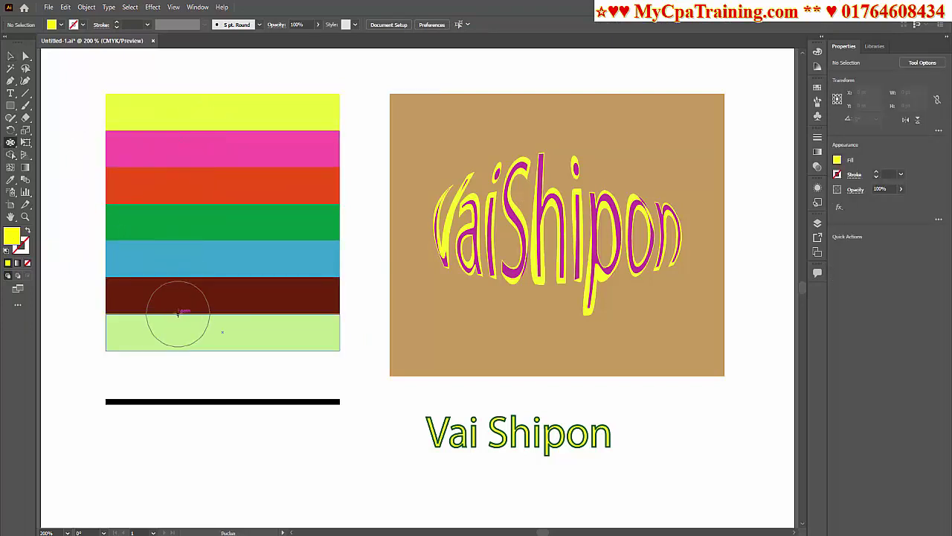
drag(275, 290, 295, 163)
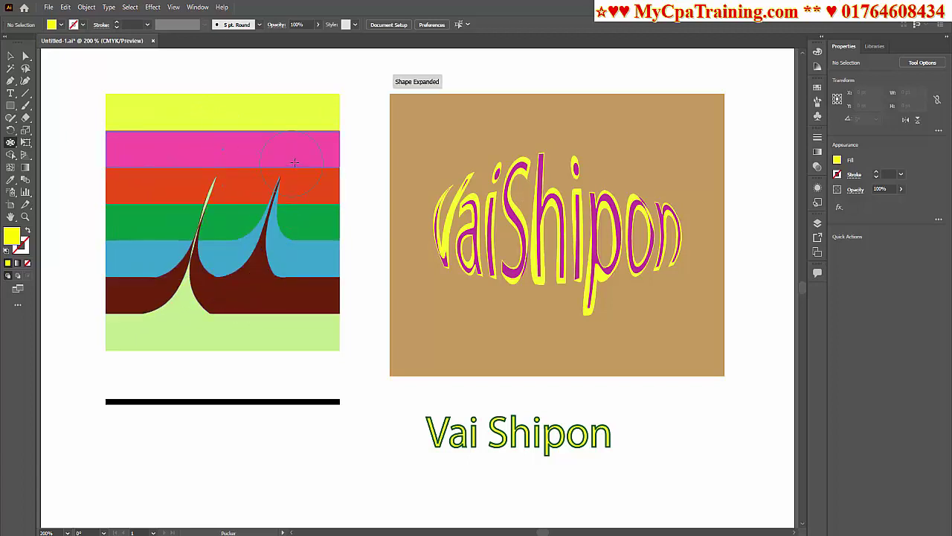
drag(150, 221, 161, 147)
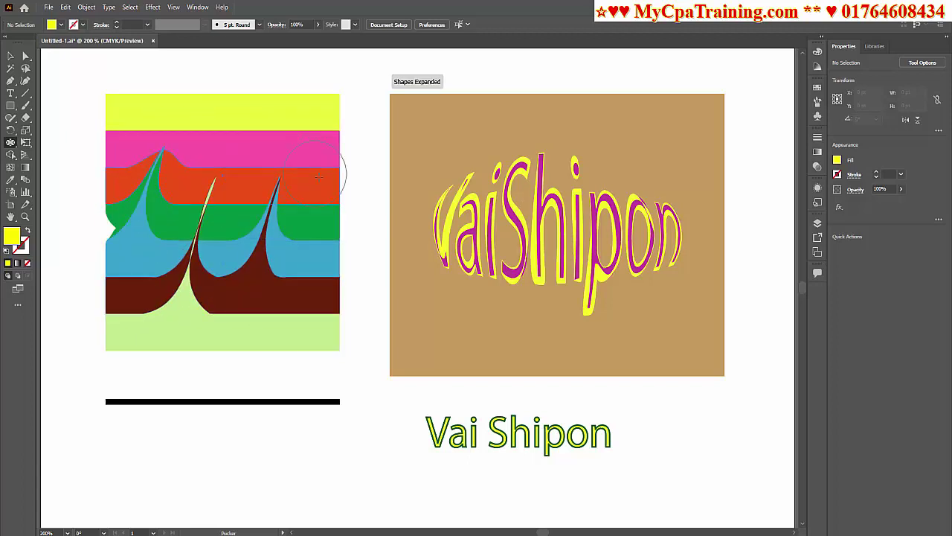
drag(304, 201, 305, 132)
drag(236, 168, 246, 125)
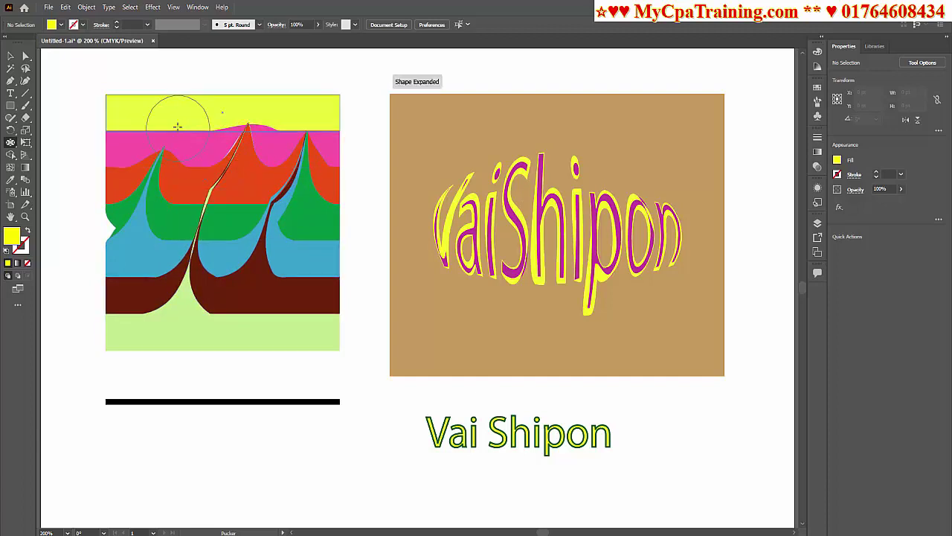
mouse_move(176, 112)
mouse_down()
mouse_move(177, 127)
mouse_move(186, 103)
mouse_up()
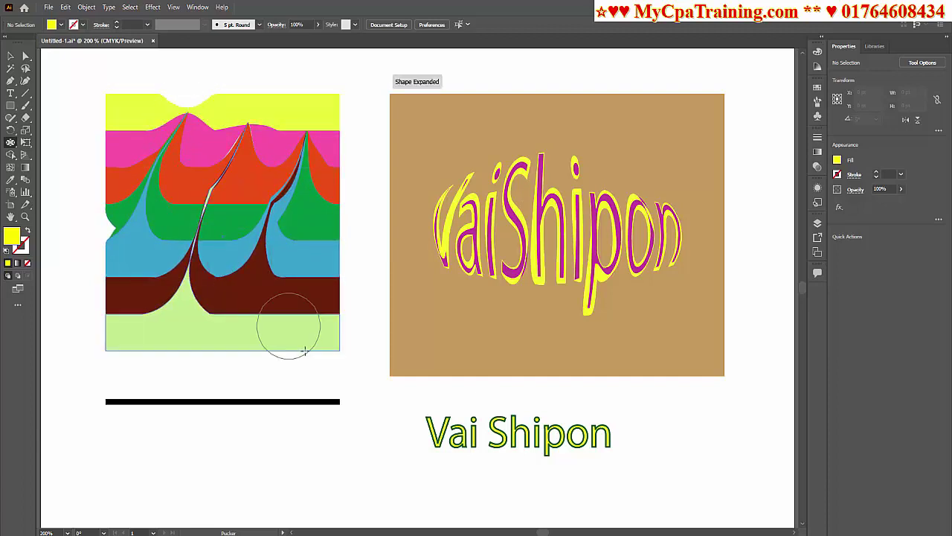
drag(304, 355, 298, 348)
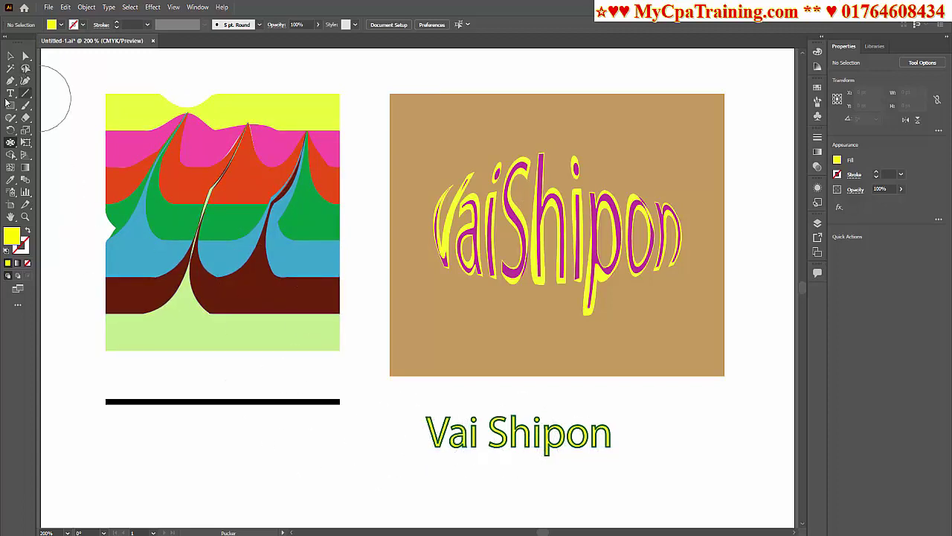
click(11, 57)
click(591, 435)
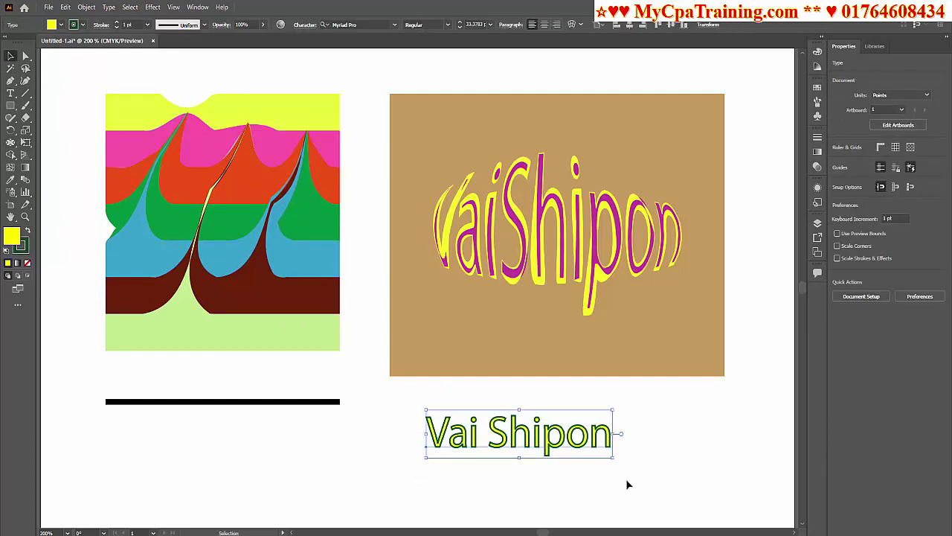
key(ctrl+shift+o)
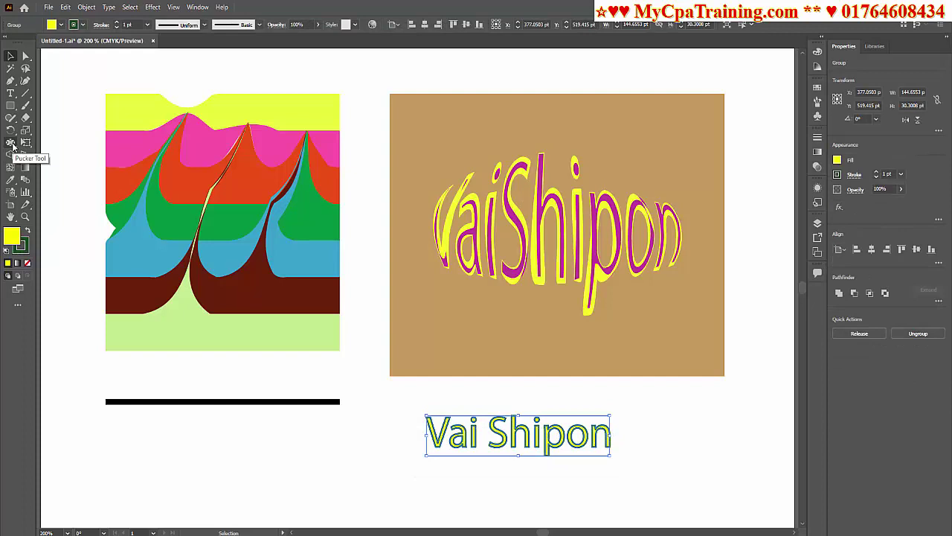
click(12, 143)
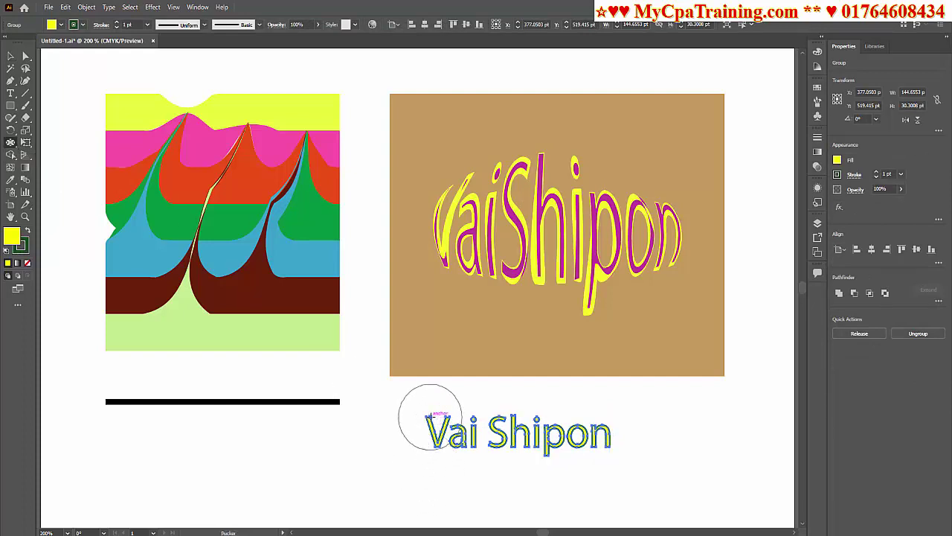
click(430, 417)
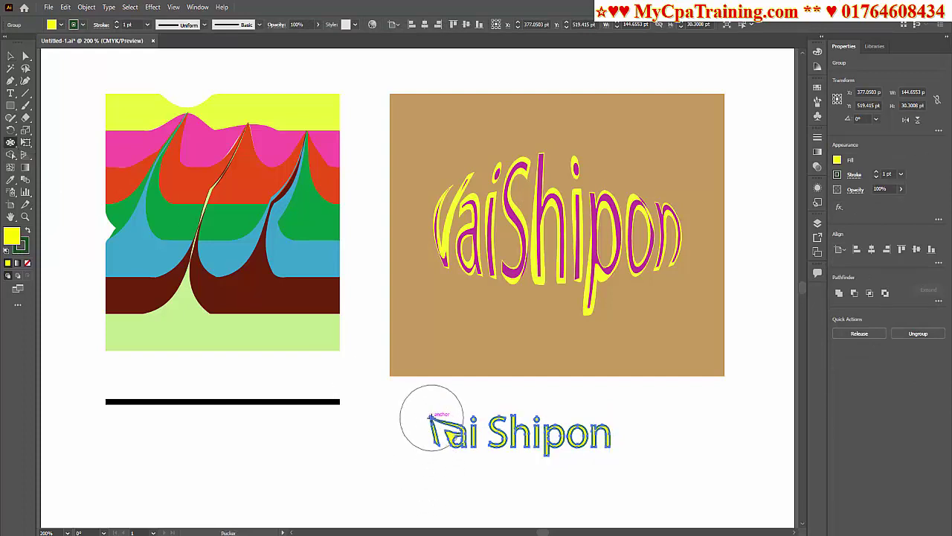
click(609, 430)
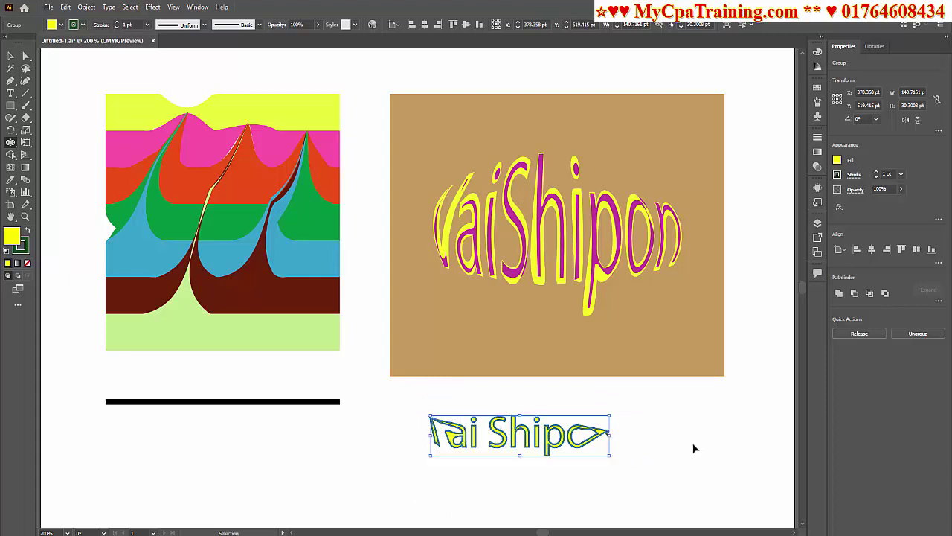
key(ctrl+z)
click(590, 422)
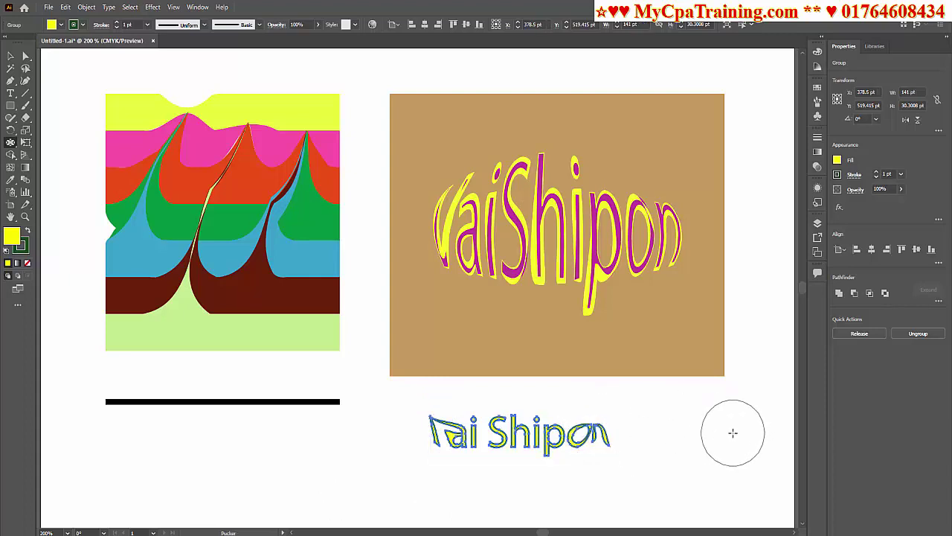
key(v)
key(ctrl+z)
Undo the last pucker, view the Pucker Tool options without changes, and choose the Twirl Tool
key(ctrl+z)
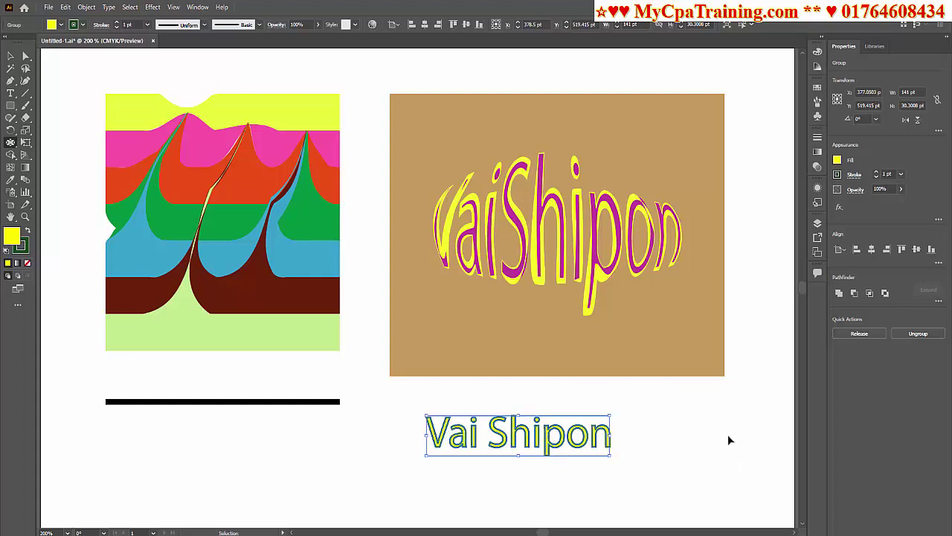
key(ctrl+z)
key(ctrl+z)
key(ctrl+z)
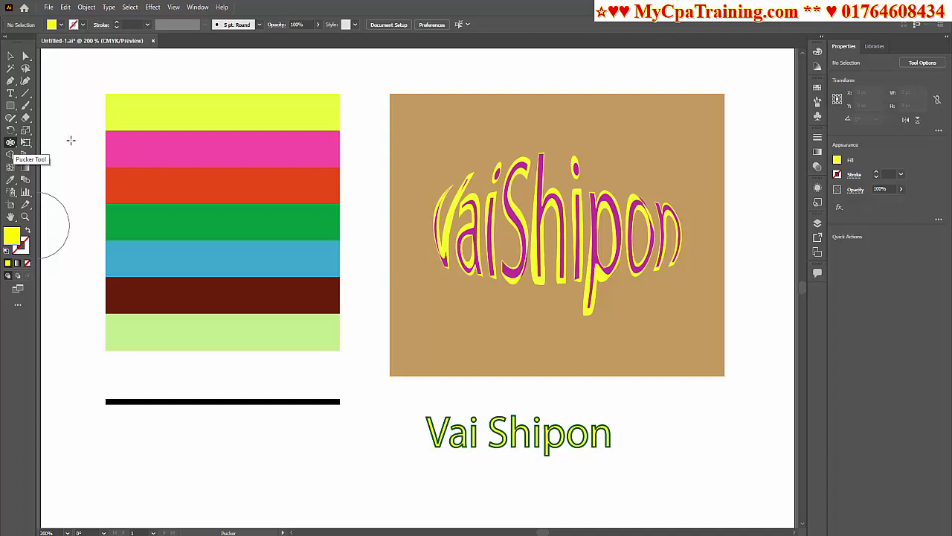
double_click(10, 142)
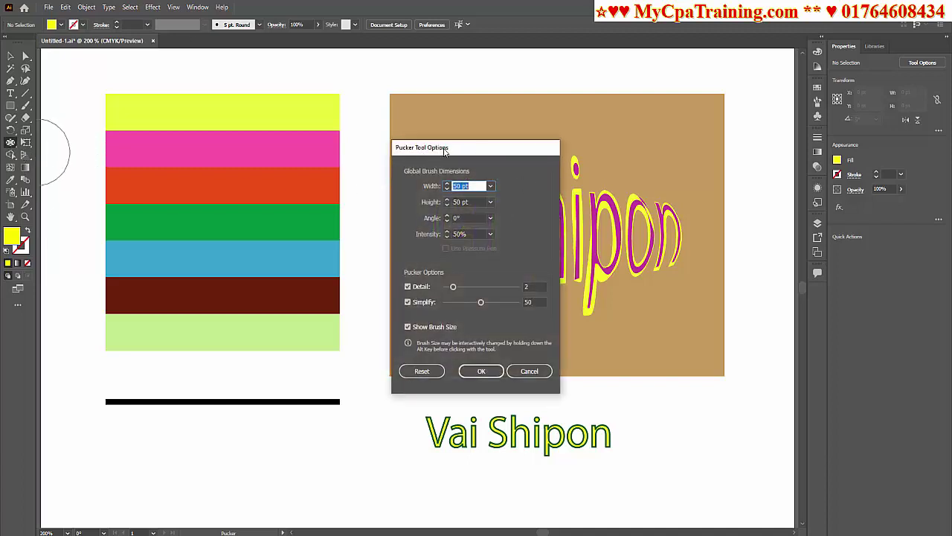
click(534, 374)
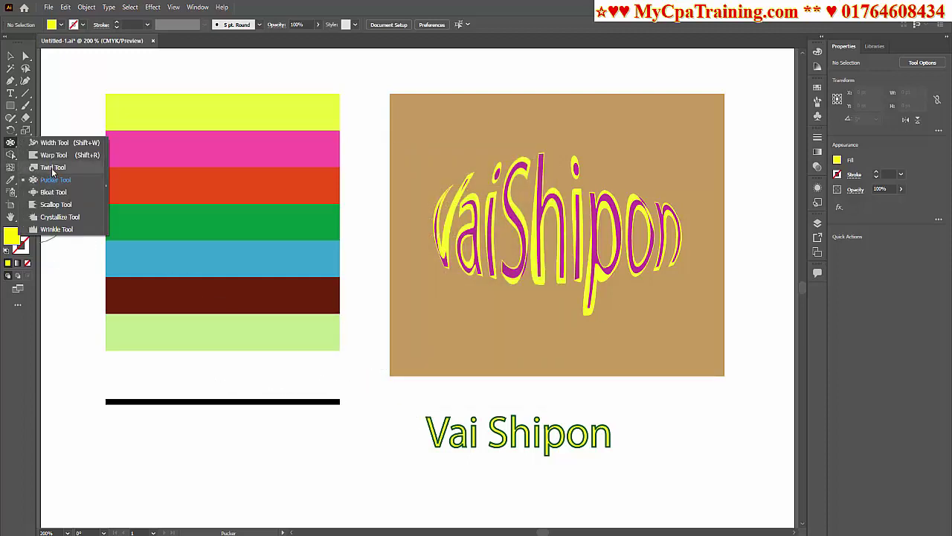
drag(11, 142, 51, 167)
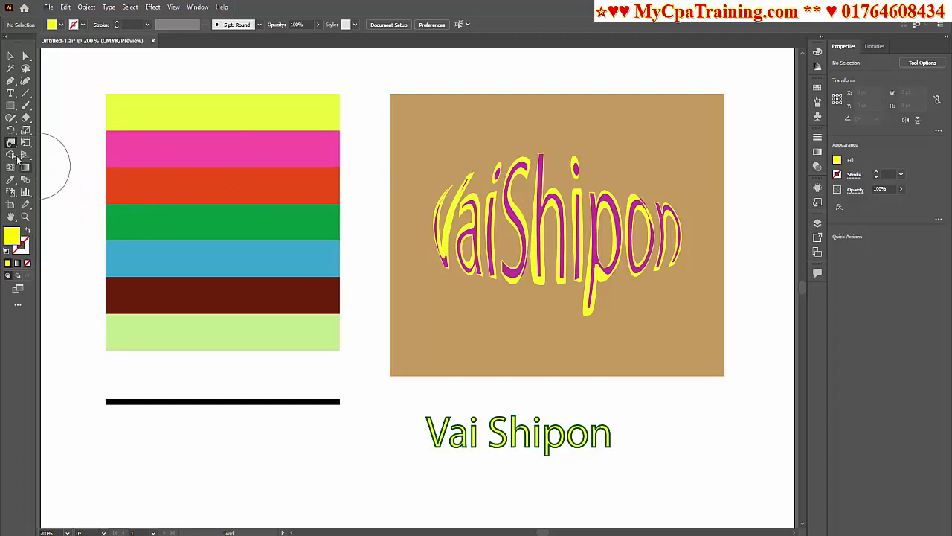
drag(11, 143, 74, 172)
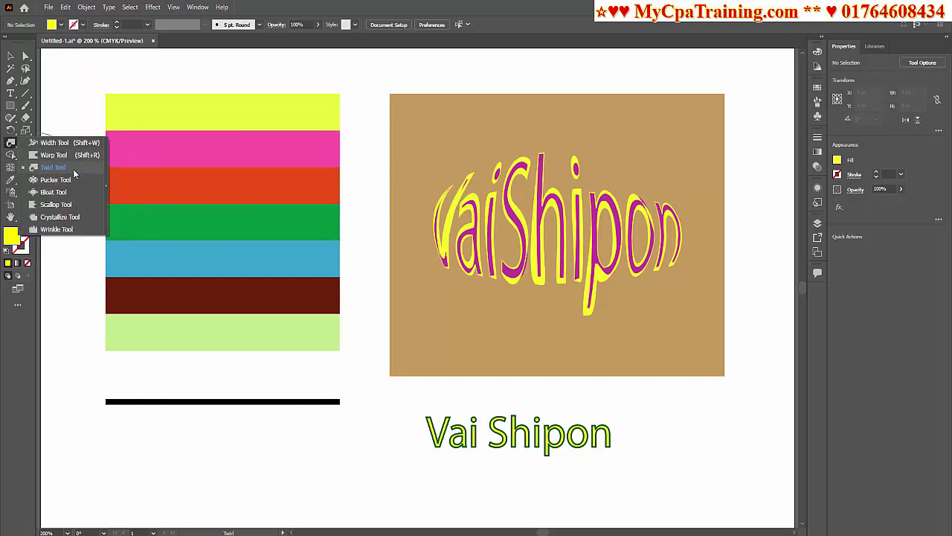
key(v)
click(259, 305)
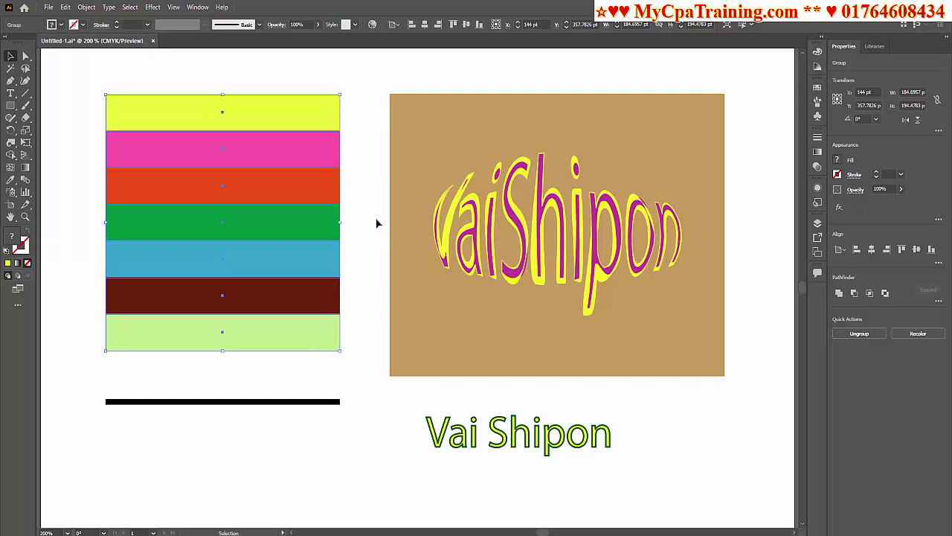
click(357, 173)
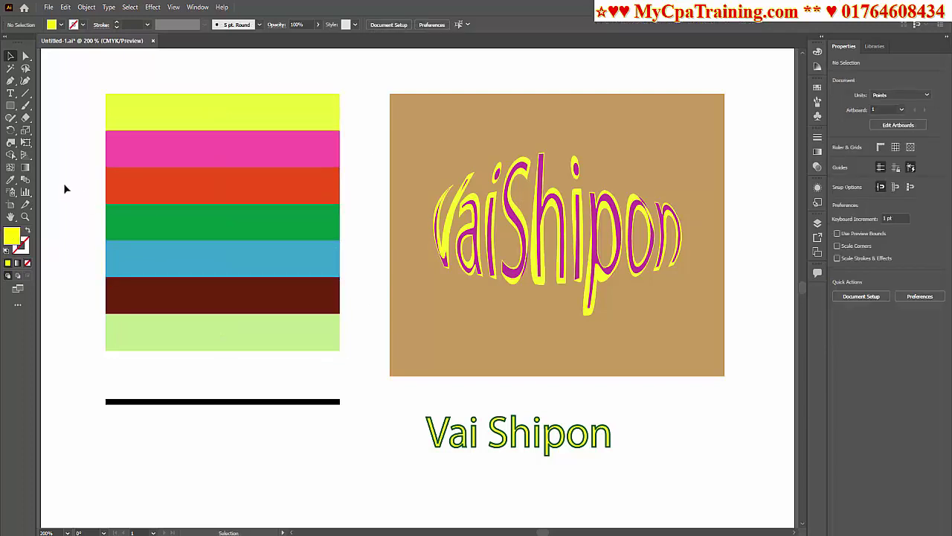
click(12, 148)
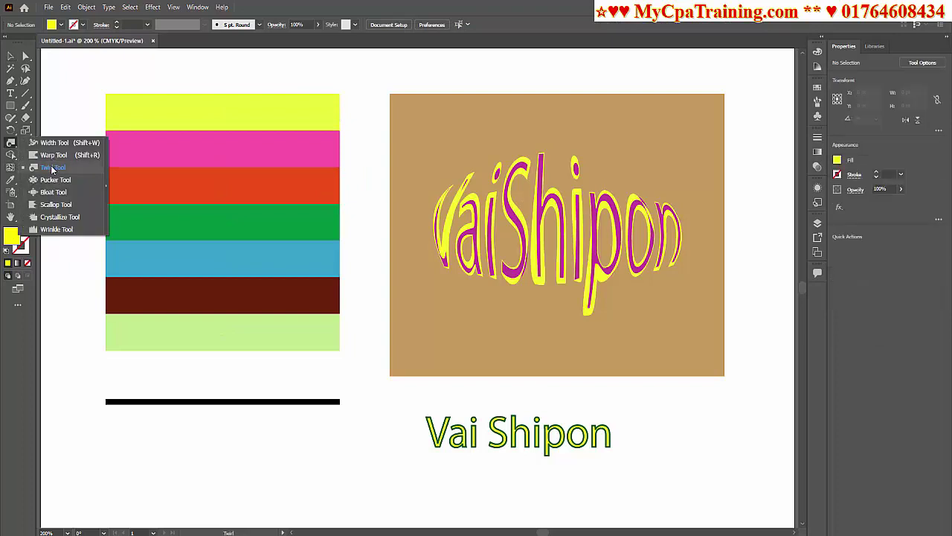
click(50, 165)
drag(153, 116, 141, 249)
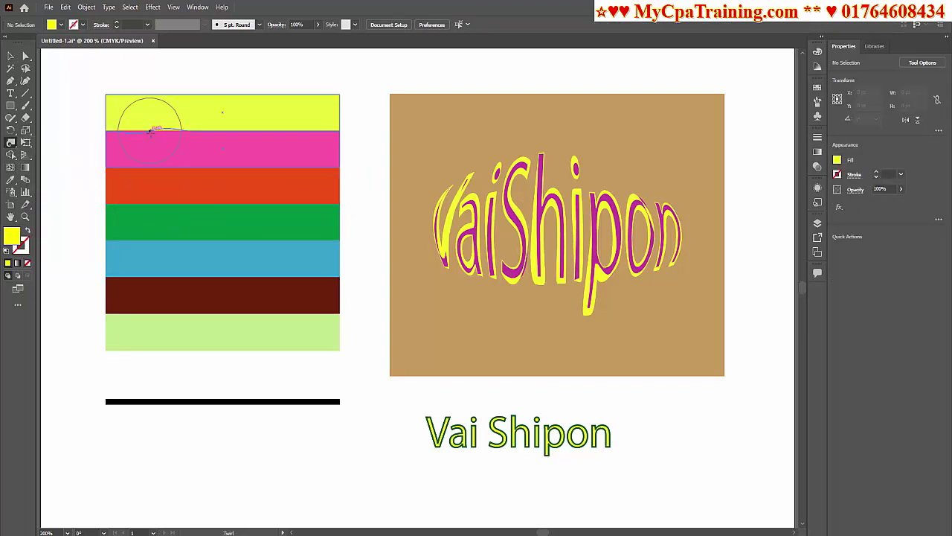
drag(223, 200, 227, 202)
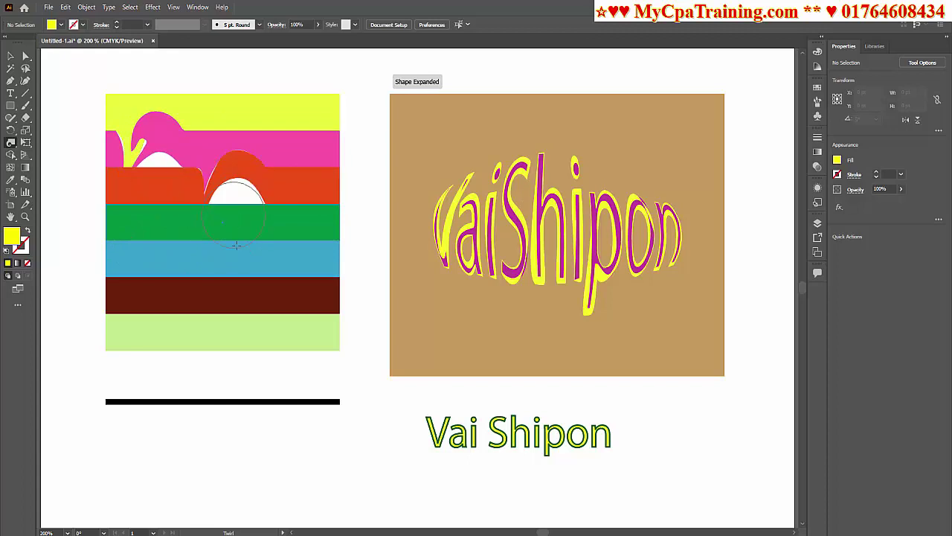
drag(233, 313, 257, 260)
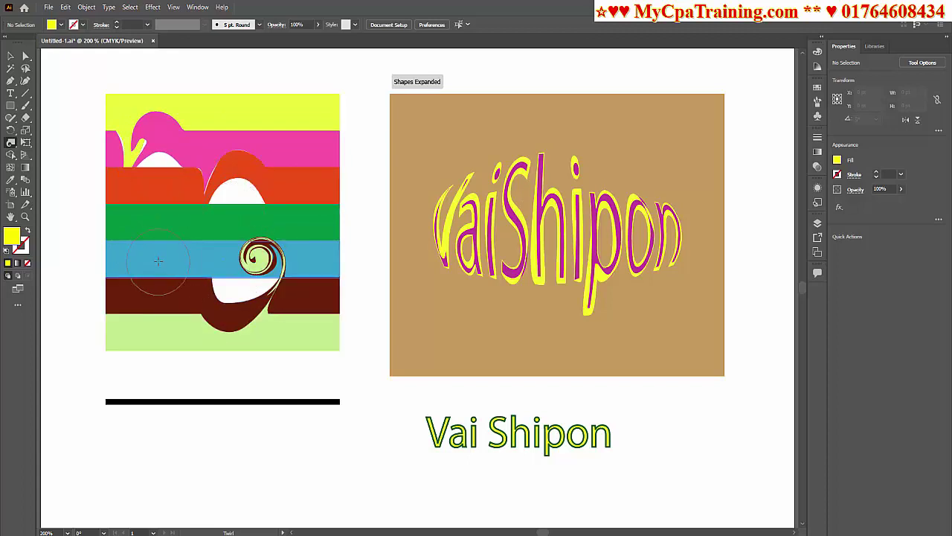
drag(158, 260, 158, 259)
drag(290, 153, 290, 153)
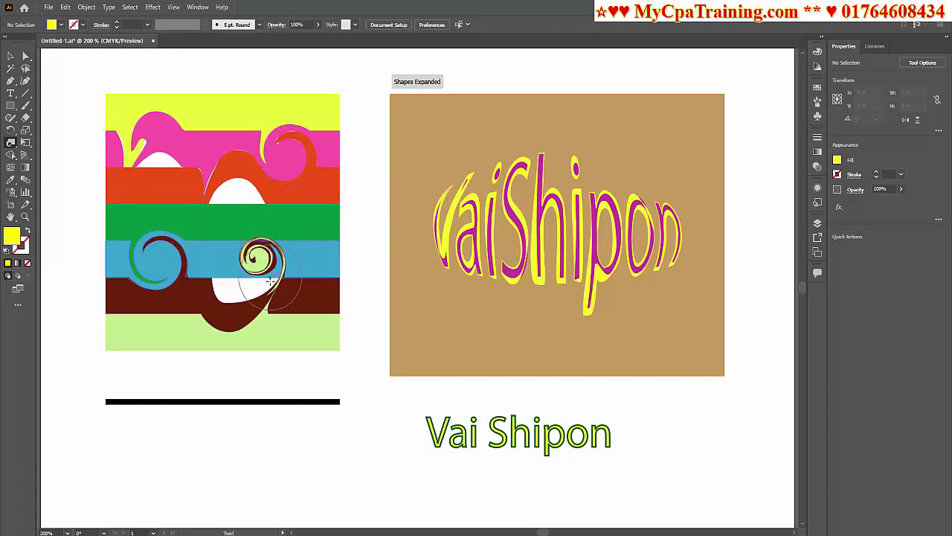
key(ctrl+z)
key(ctrl+z)
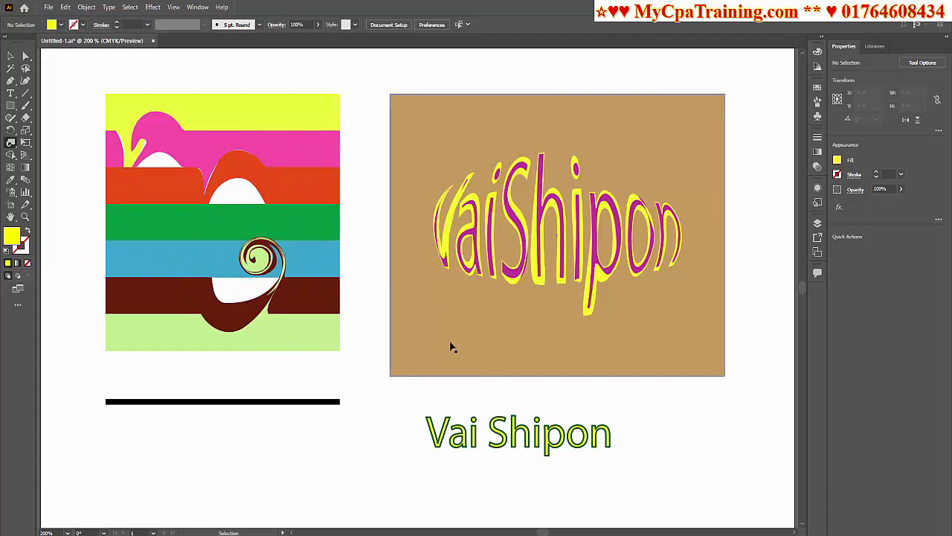
key(ctrl+z)
key(ctrl+z)
key(ctrl+z)
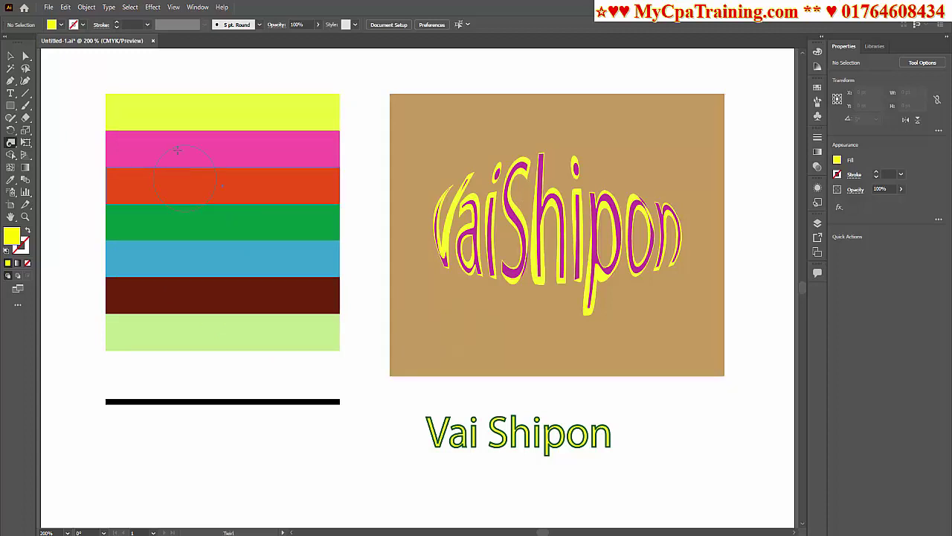
Twirl swirls into the yellow, pink, blue, green, orange, brown and light-green stripes
drag(131, 118, 131, 118)
drag(246, 142, 245, 142)
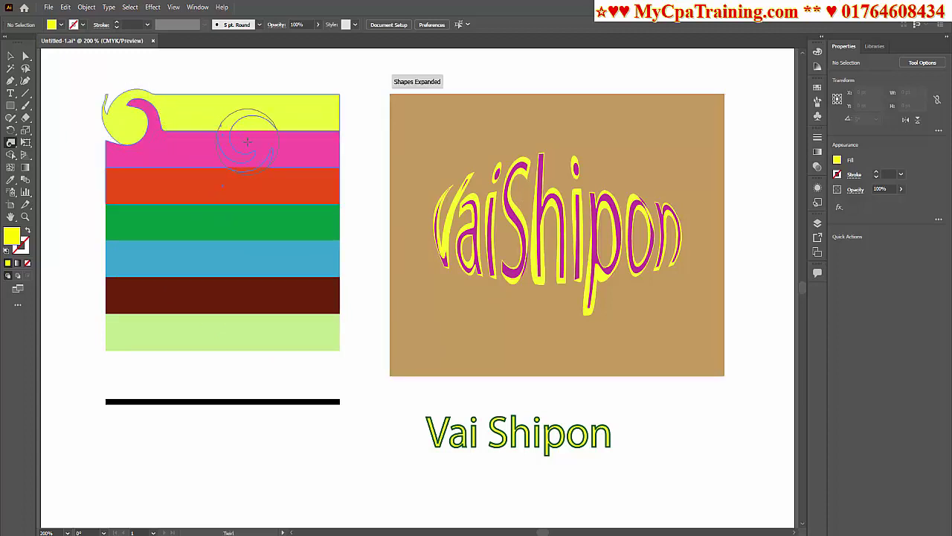
drag(206, 256, 205, 256)
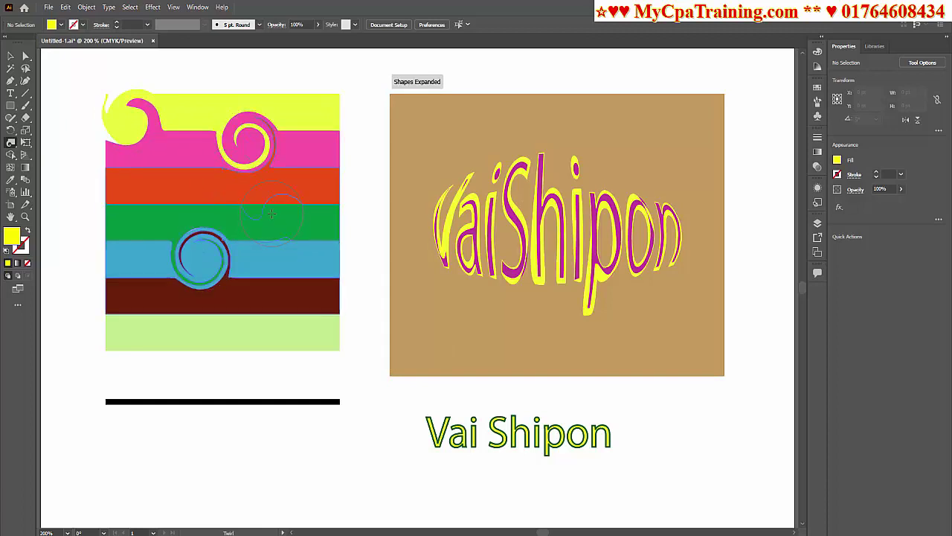
drag(271, 213, 272, 214)
drag(184, 186, 183, 186)
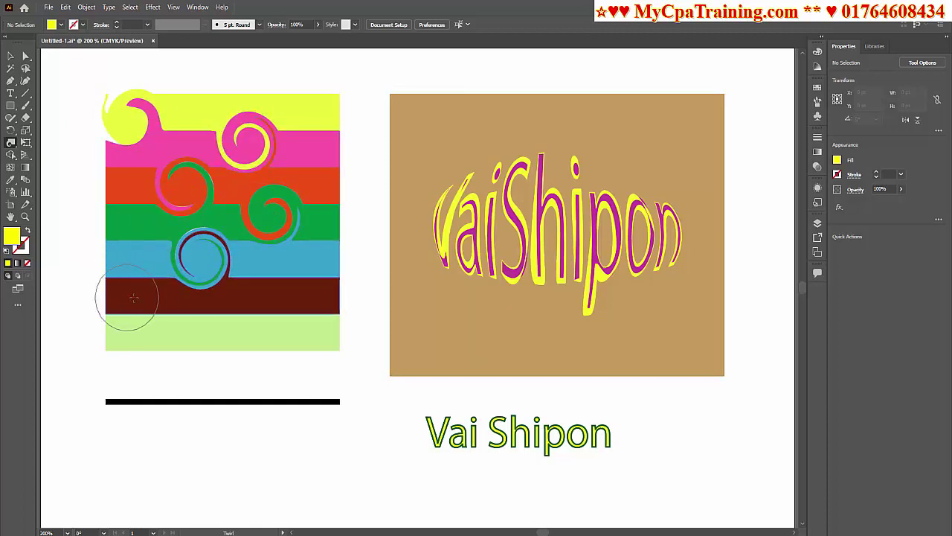
drag(131, 295, 131, 294)
drag(267, 323, 267, 323)
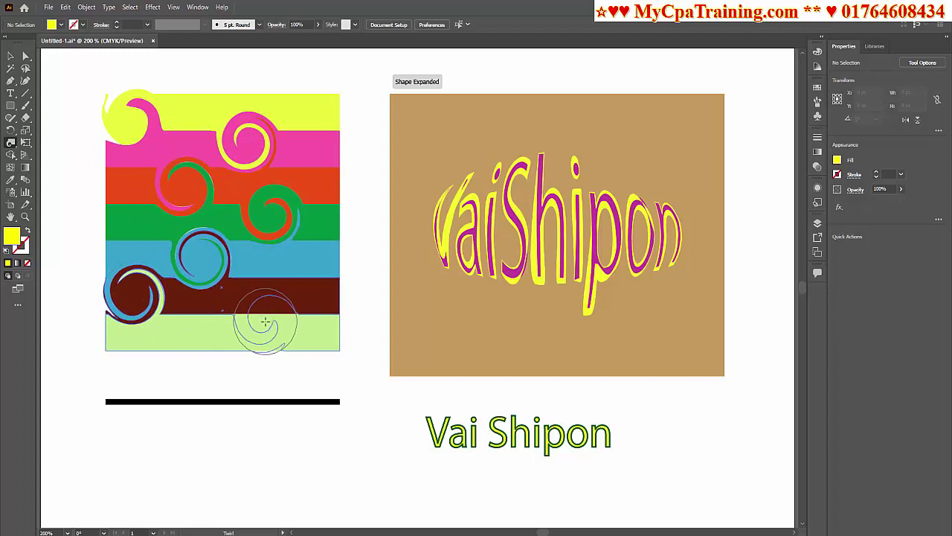
drag(309, 264, 309, 264)
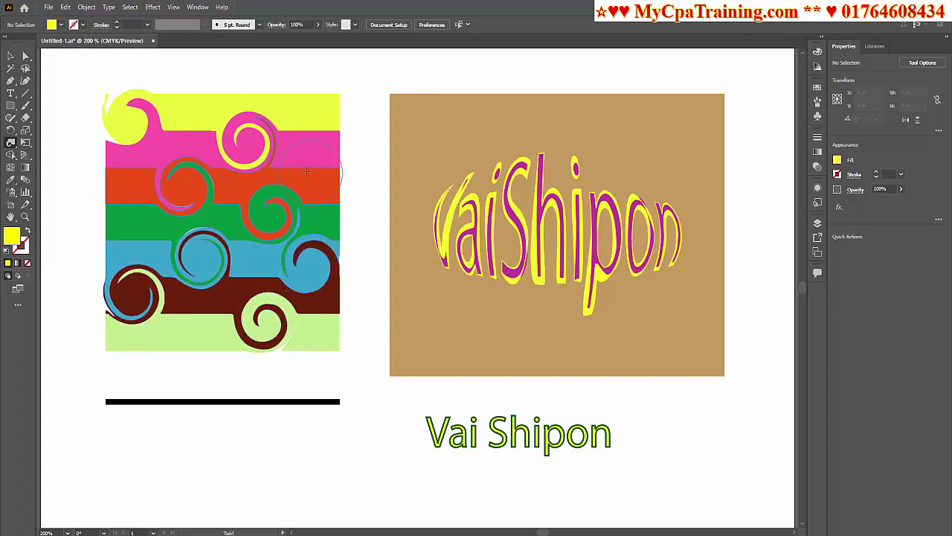
Add more swirls on the pink, orange, green, yellow, brown and blue stripes
drag(305, 158, 305, 158)
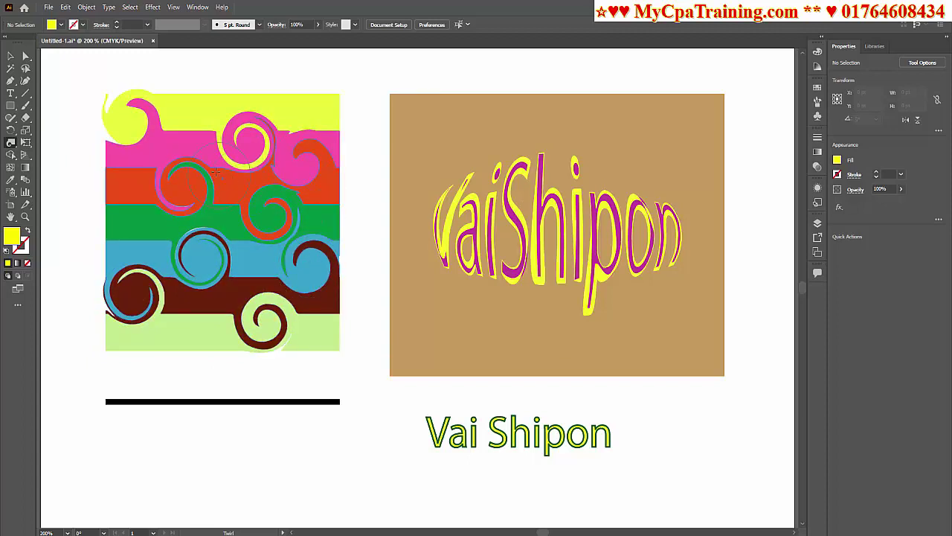
drag(215, 172, 215, 172)
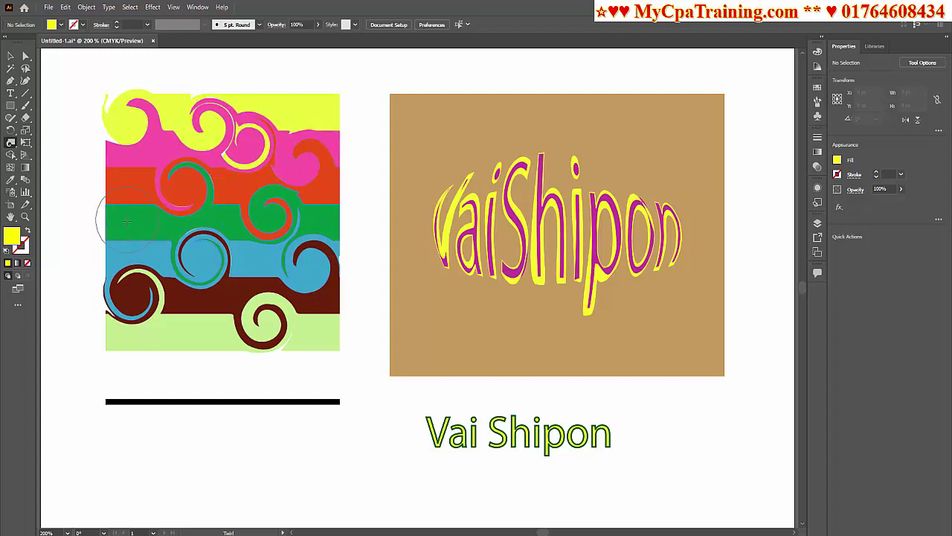
drag(127, 220, 127, 221)
drag(300, 113, 300, 113)
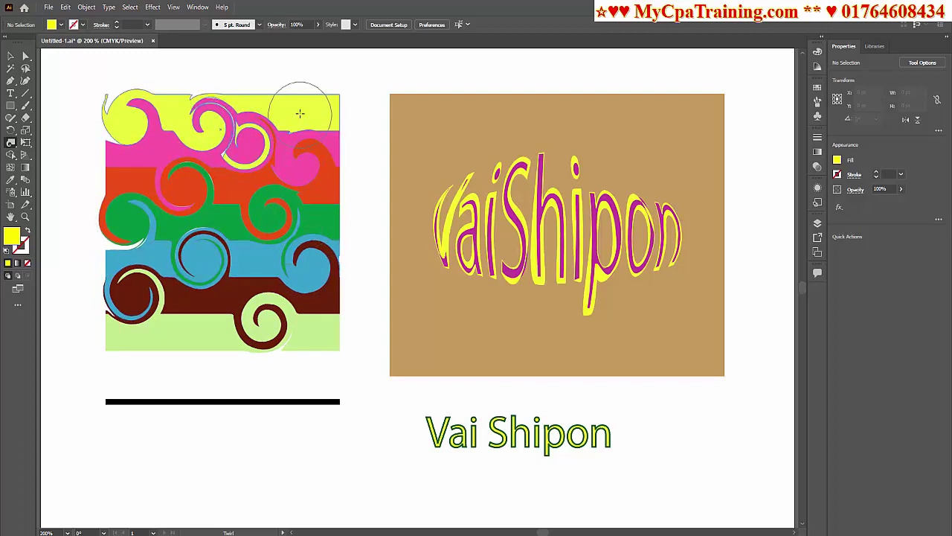
drag(190, 316, 189, 316)
drag(314, 268, 314, 267)
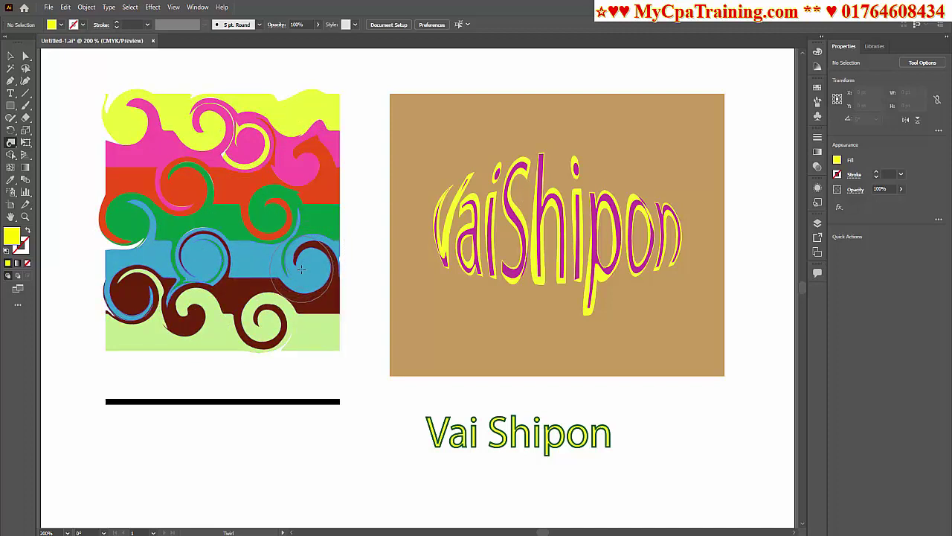
drag(300, 269, 296, 271)
Undo the stripe twirls so only the top-left yellow swirl remains
key(ctrl+z)
key(ctrl+z)
key(ctrl+z)
key(ctrl+z)
key(ctrl+z)
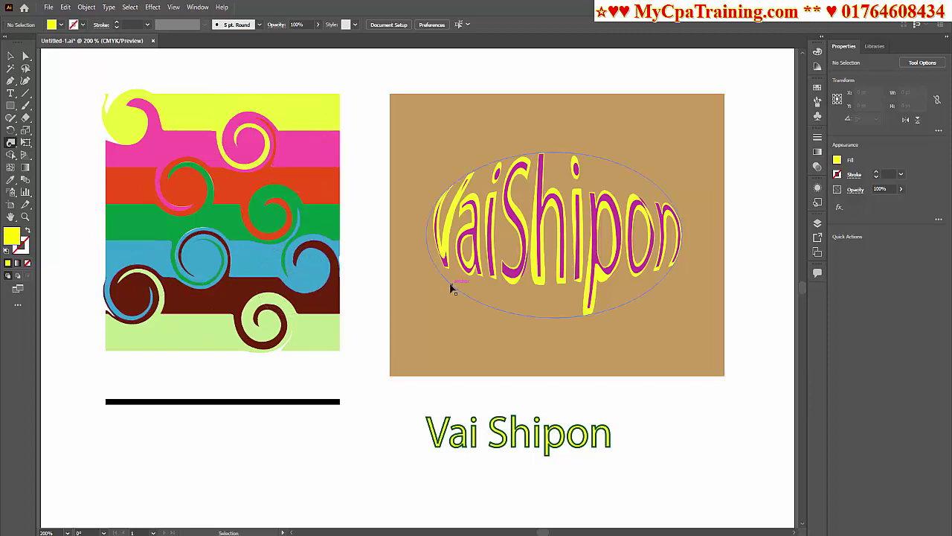
key(ctrl+z)
key(ctrl+z)
key(ctrl+z)
key(ctrl+z)
key(ctrl+z)
key(ctrl+z)
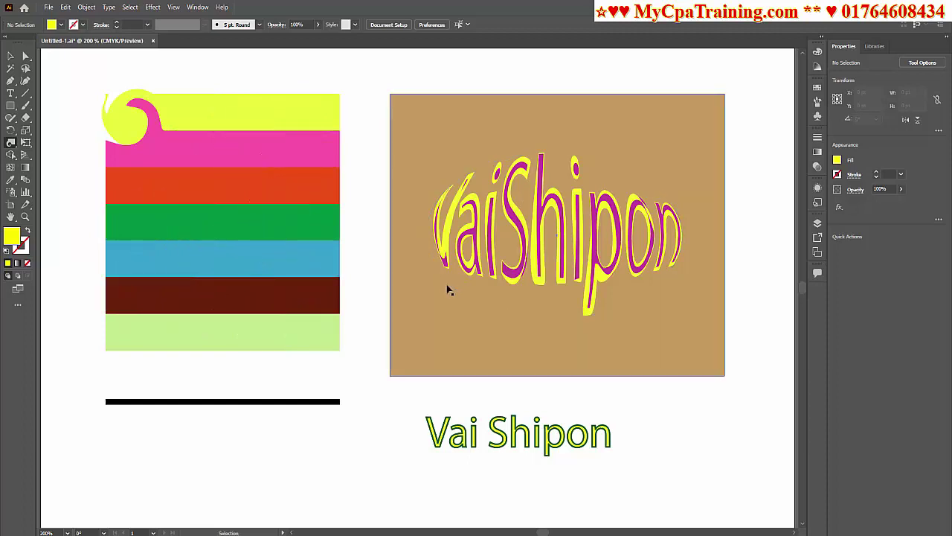
key(ctrl+z)
drag(10, 142, 76, 166)
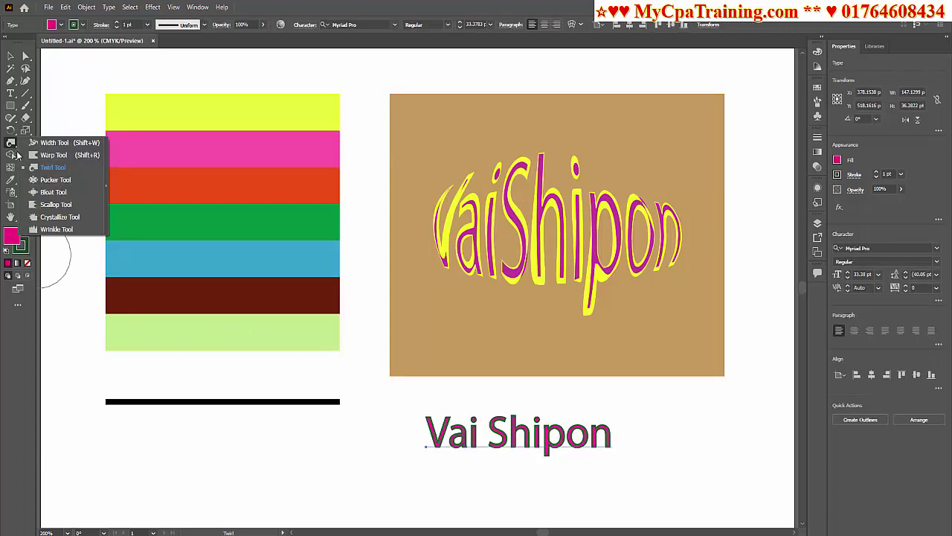
Choose the Bloat Tool and dismiss the warning that text must be outlined
click(55, 193)
click(148, 129)
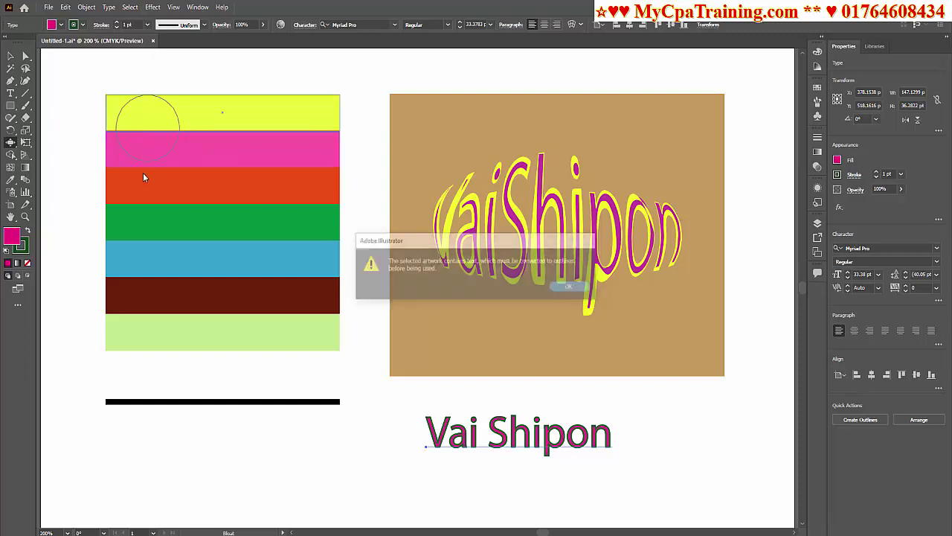
click(555, 289)
Select and then deselect the colour-stripe group, and reactivate the Bloat Tool
key(v)
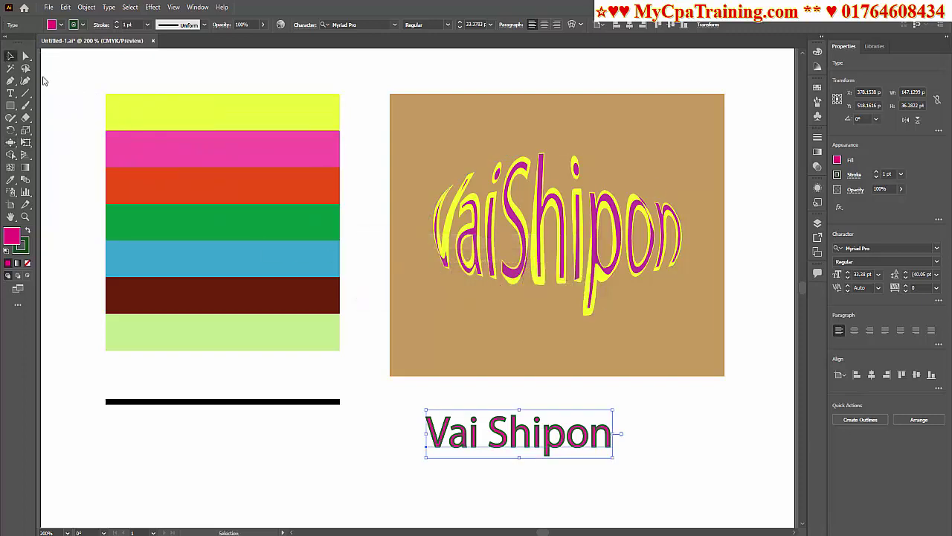
drag(97, 87, 345, 356)
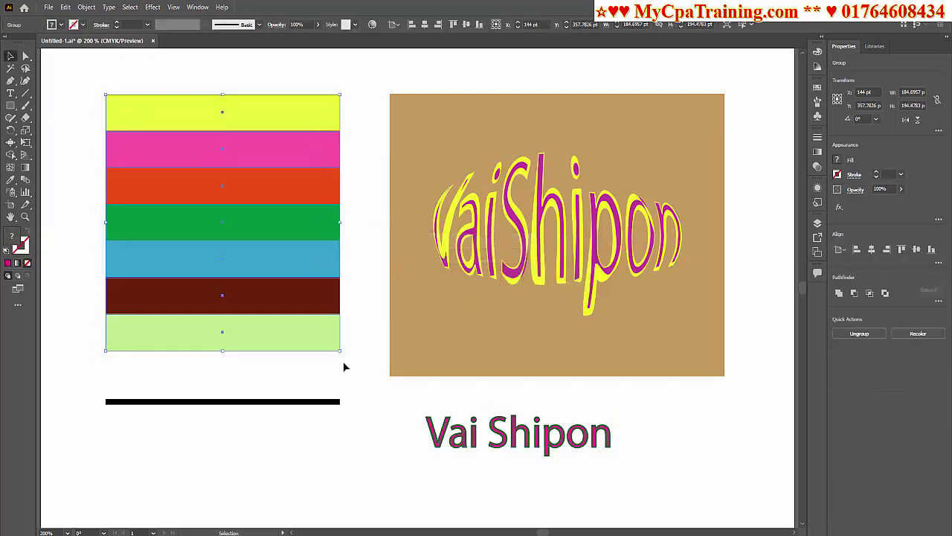
key(ctrl)
click(368, 174)
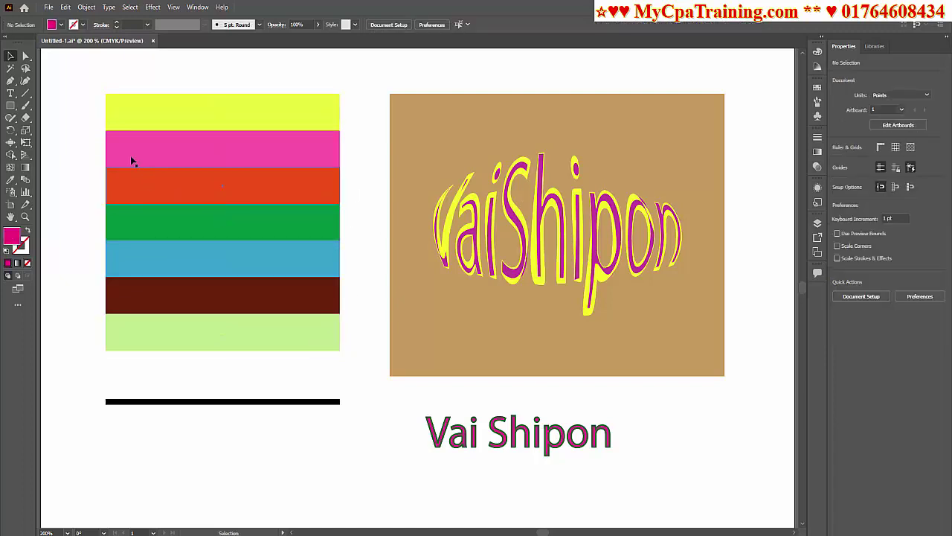
click(13, 148)
Bloat the pink, orange, yellow and brown stripes into rounded bulges
click(52, 193)
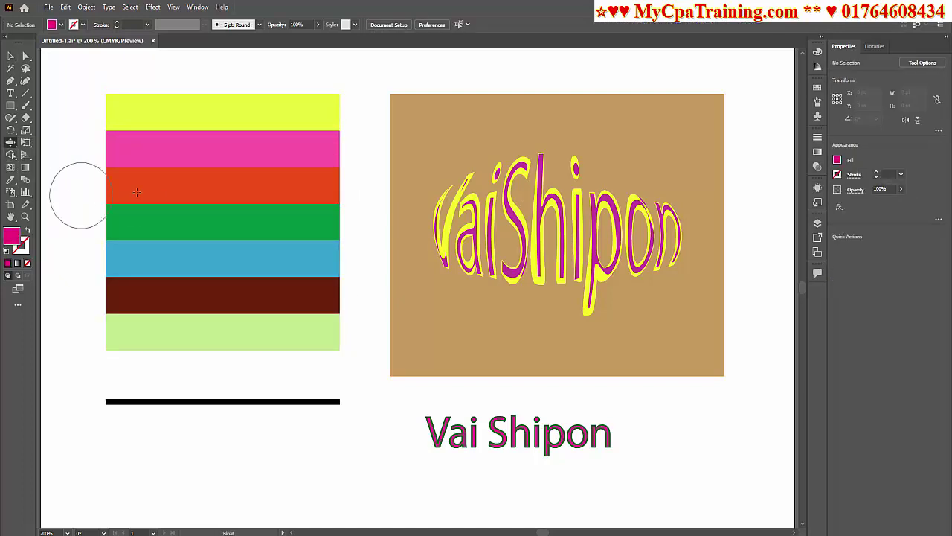
drag(146, 155, 147, 201)
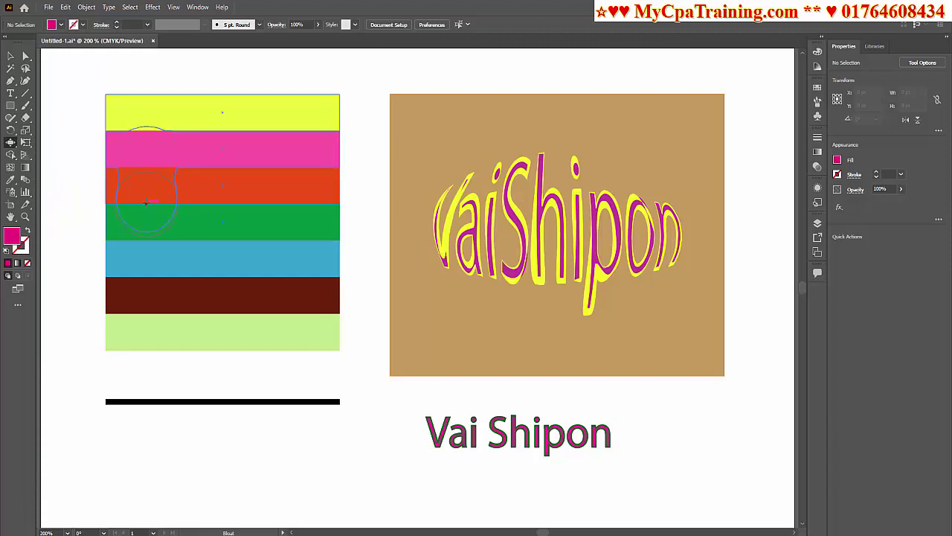
click(240, 202)
drag(285, 112, 286, 111)
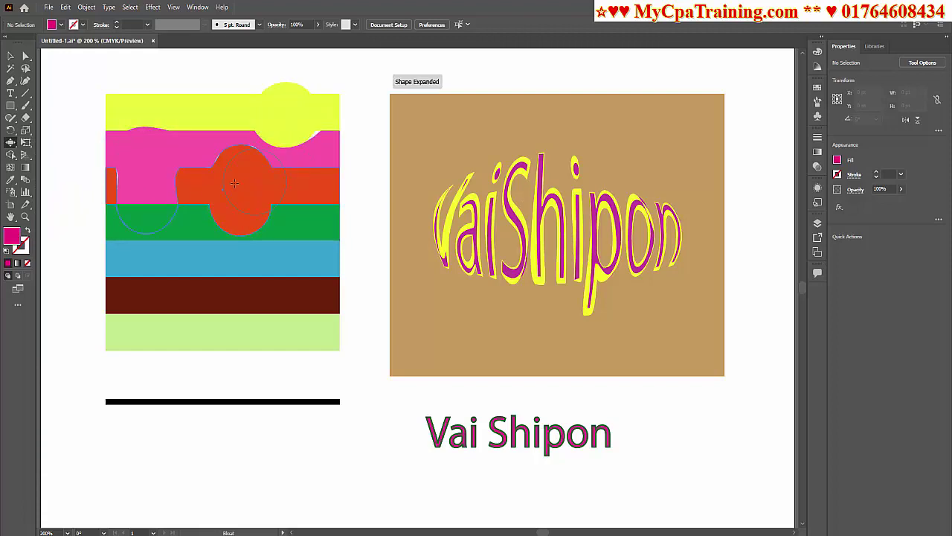
click(245, 299)
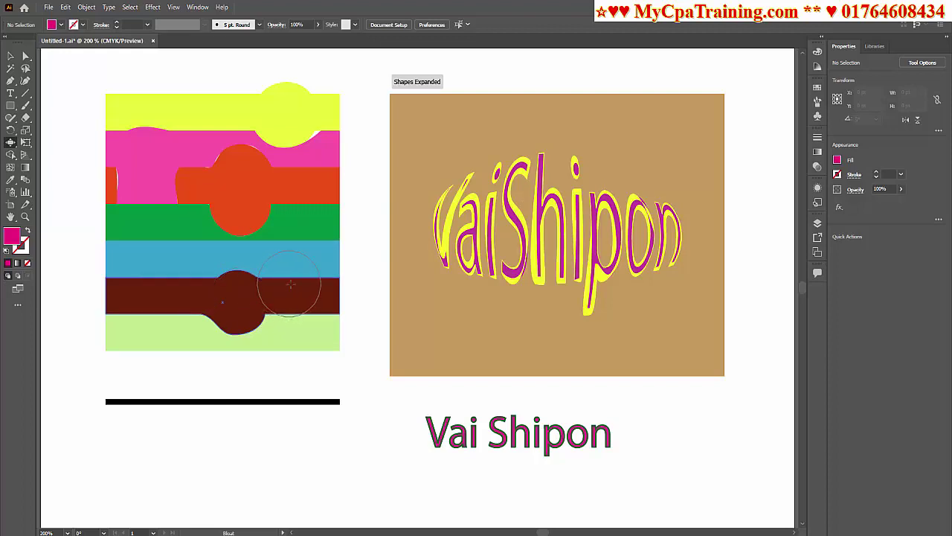
Grow a large blue bulge, raise two yellow bumps on the black line, and open Bloat Tool Options
mouse_move(299, 275)
mouse_down()
mouse_move(338, 253)
mouse_move(288, 108)
mouse_move(238, 37)
mouse_move(132, 106)
mouse_move(115, 149)
mouse_move(100, 253)
mouse_move(119, 281)
mouse_move(123, 342)
mouse_move(181, 364)
mouse_move(261, 348)
mouse_move(283, 332)
mouse_move(329, 329)
mouse_up()
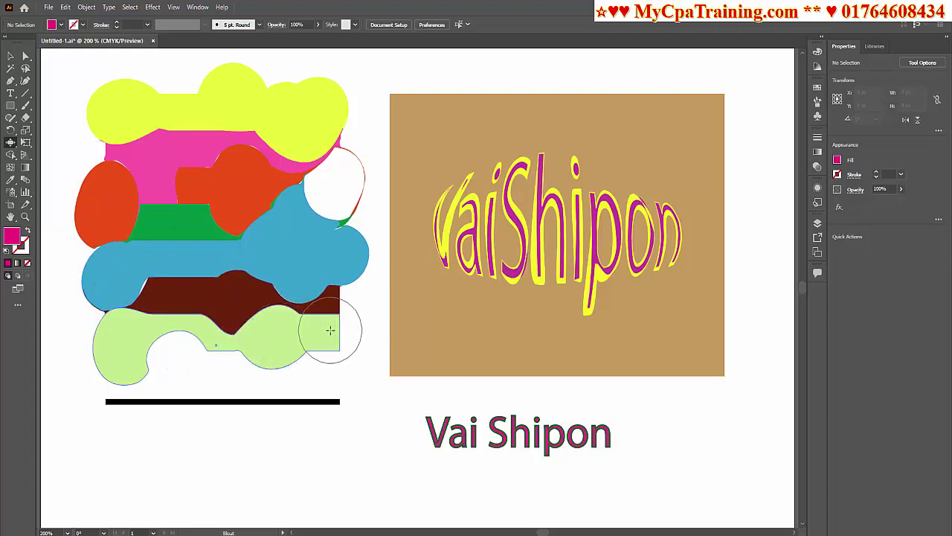
mouse_move(164, 404)
mouse_down()
mouse_move(245, 414)
mouse_move(305, 394)
mouse_up()
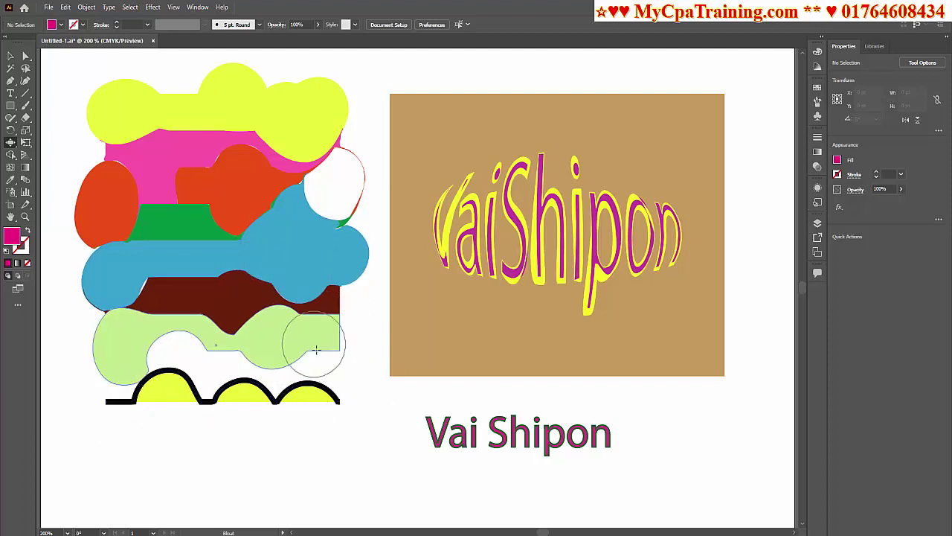
double_click(10, 144)
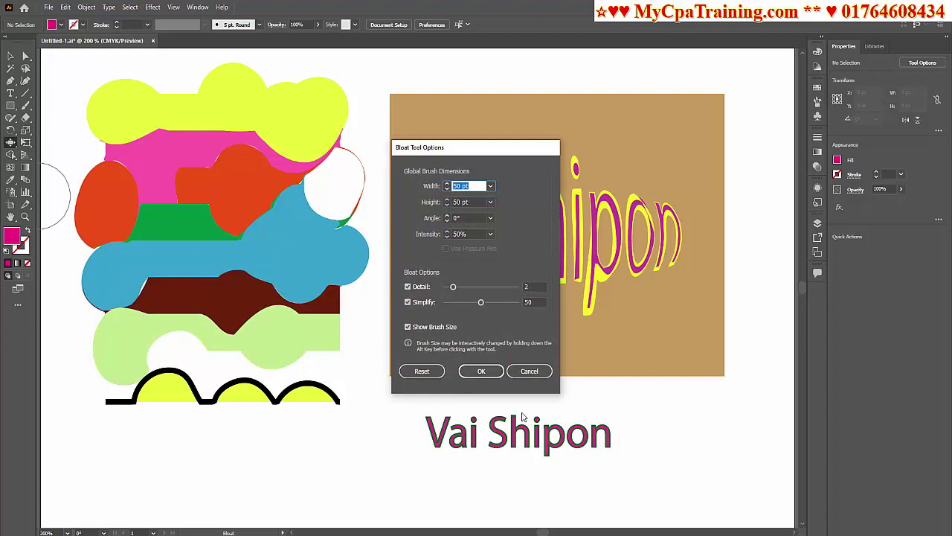
Confirm Bloat Tool Options, then select and deselect the wave line and tan card group
click(531, 371)
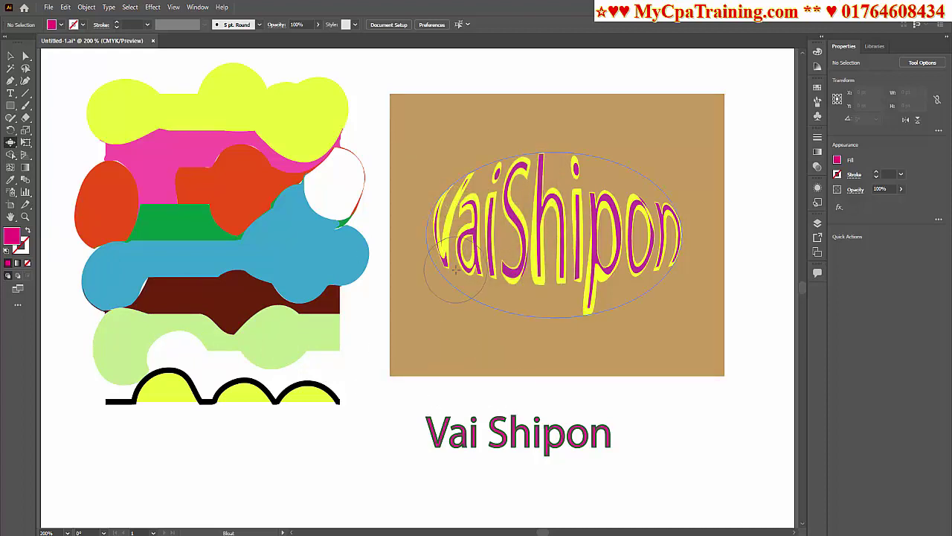
key(v)
click(224, 387)
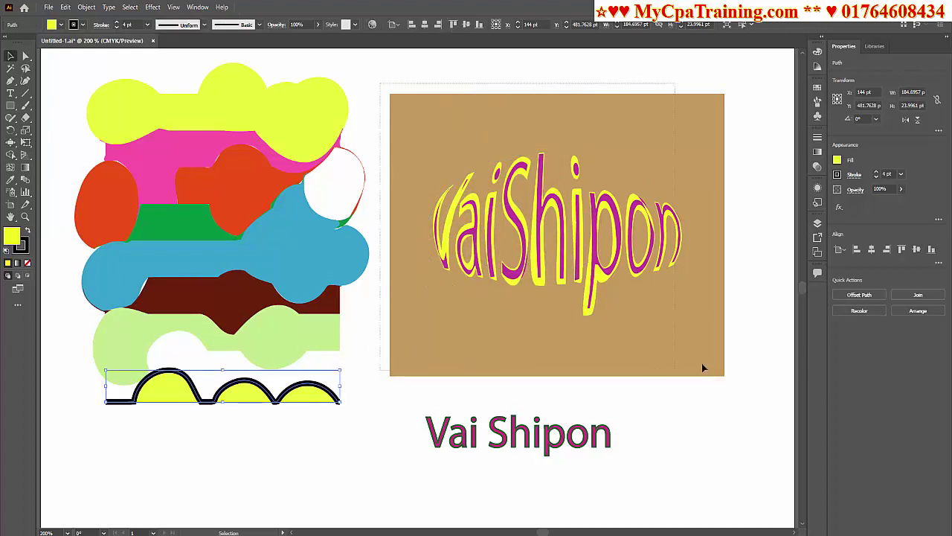
drag(702, 363, 728, 392)
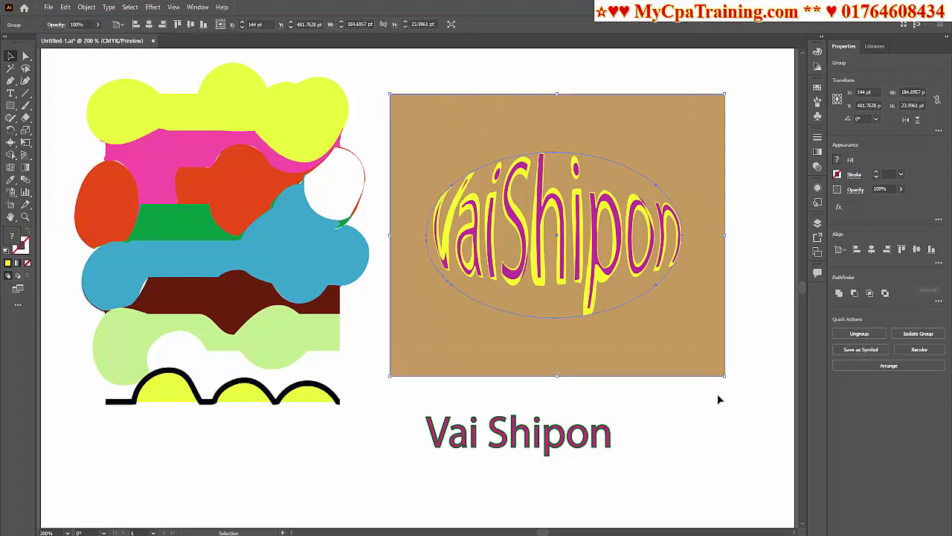
key(ctrl)
click(753, 283)
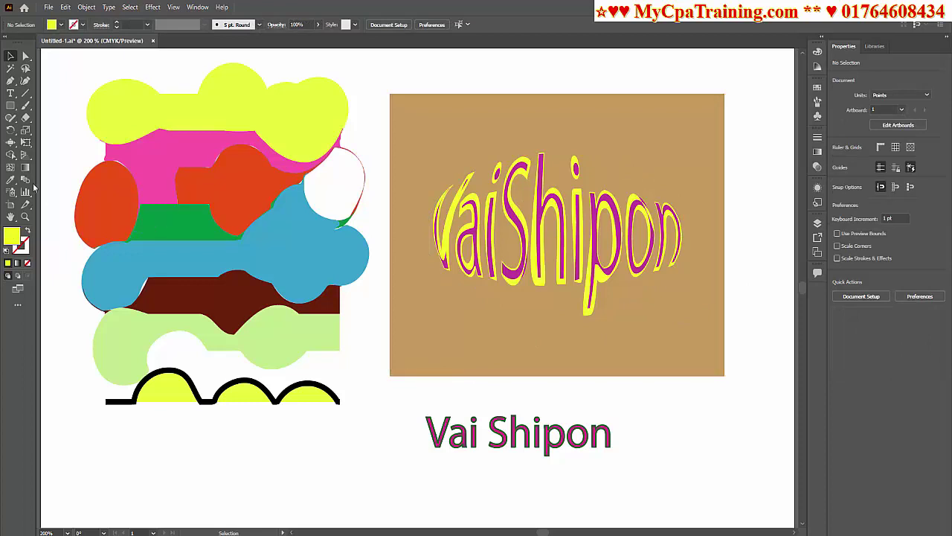
Bloat the tan card's four corners into round lobes and swell the V and final letters of VaiShipon
click(11, 143)
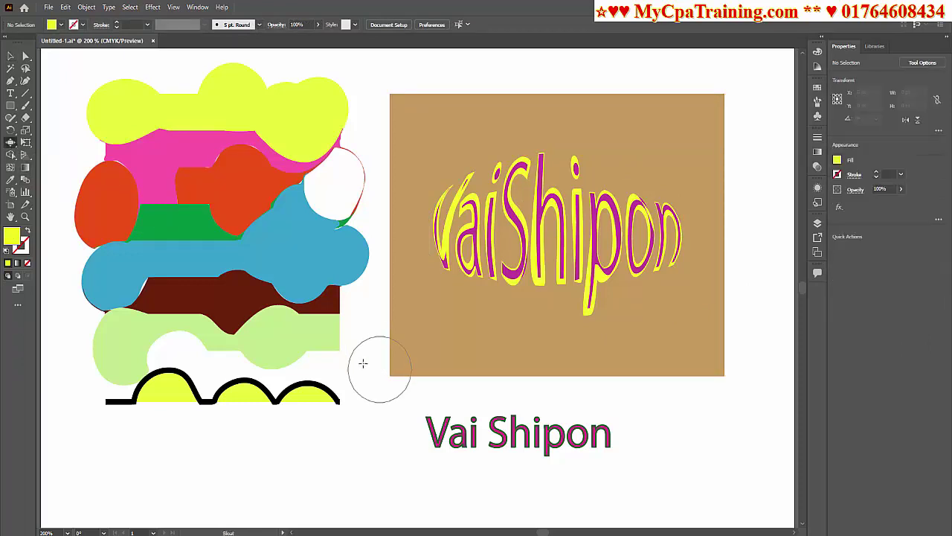
drag(382, 378, 416, 338)
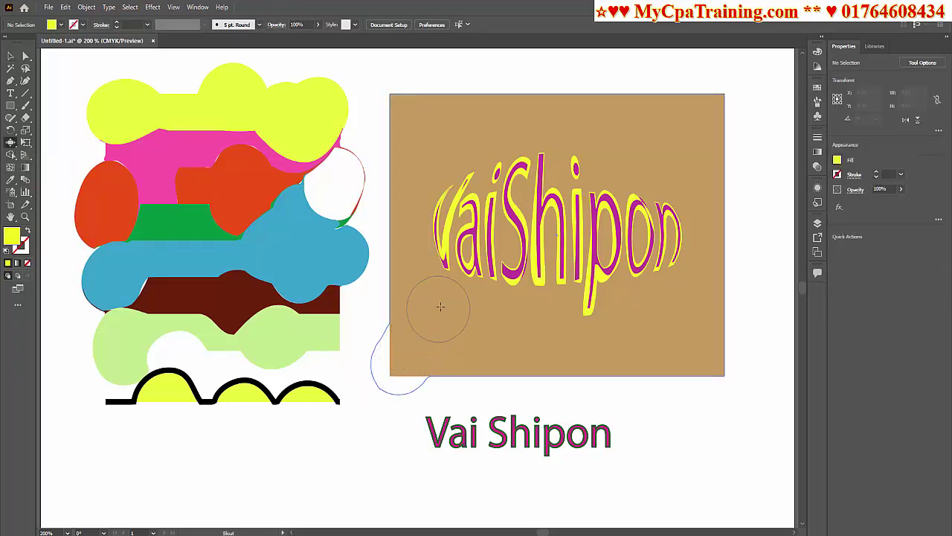
drag(441, 306, 486, 318)
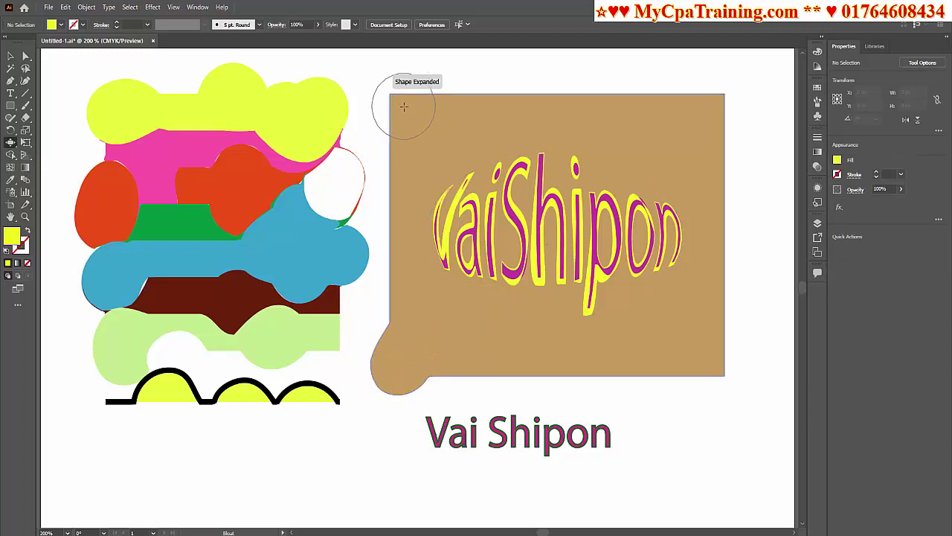
drag(403, 104, 407, 110)
drag(699, 119, 712, 107)
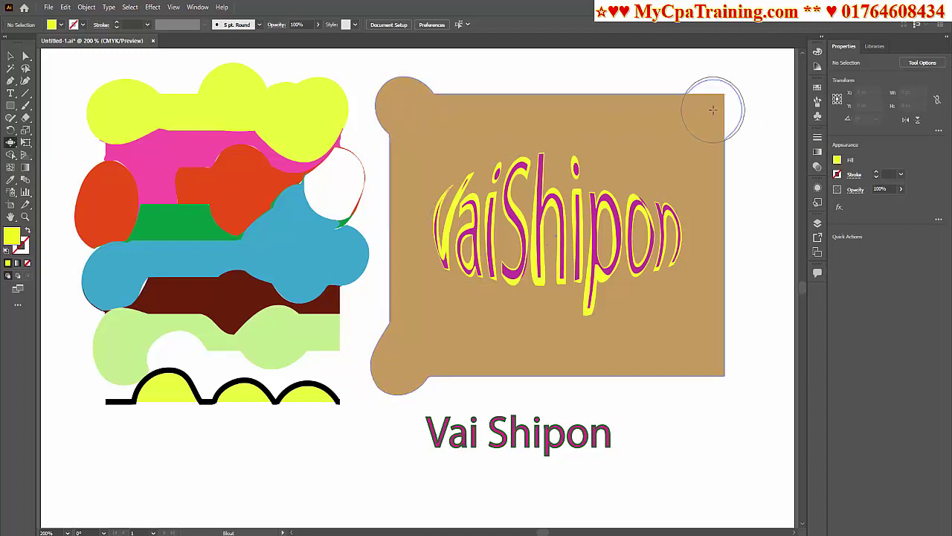
drag(709, 355, 708, 351)
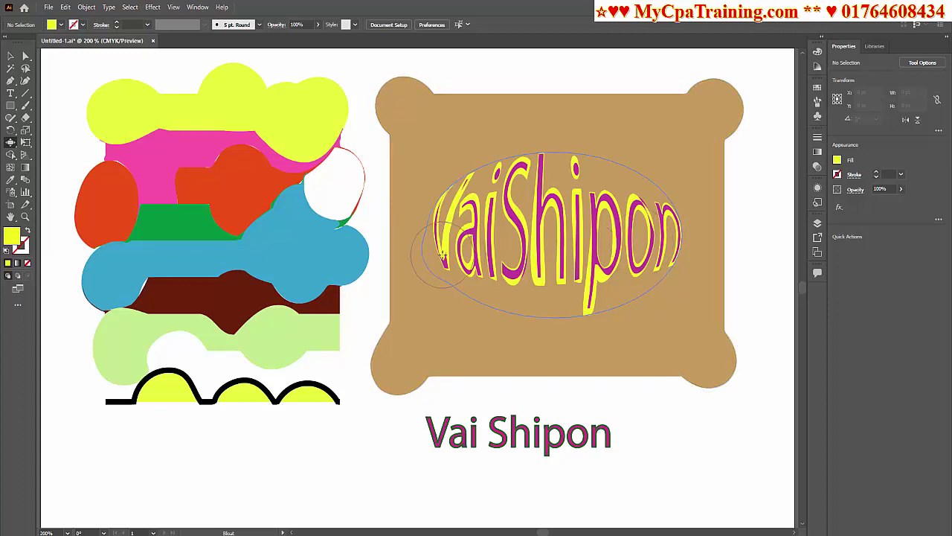
drag(442, 255, 446, 258)
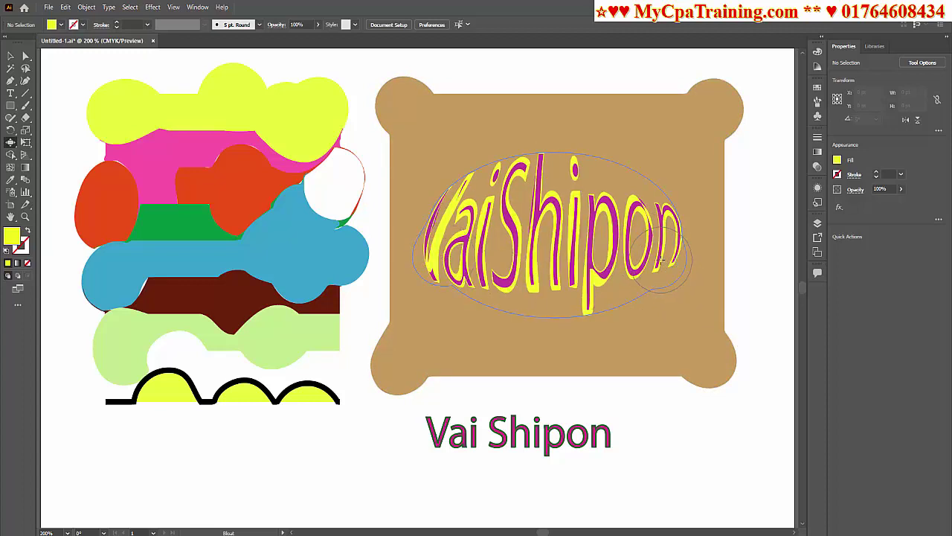
mouse_move(660, 259)
mouse_down()
mouse_move(608, 220)
mouse_move(622, 198)
mouse_up()
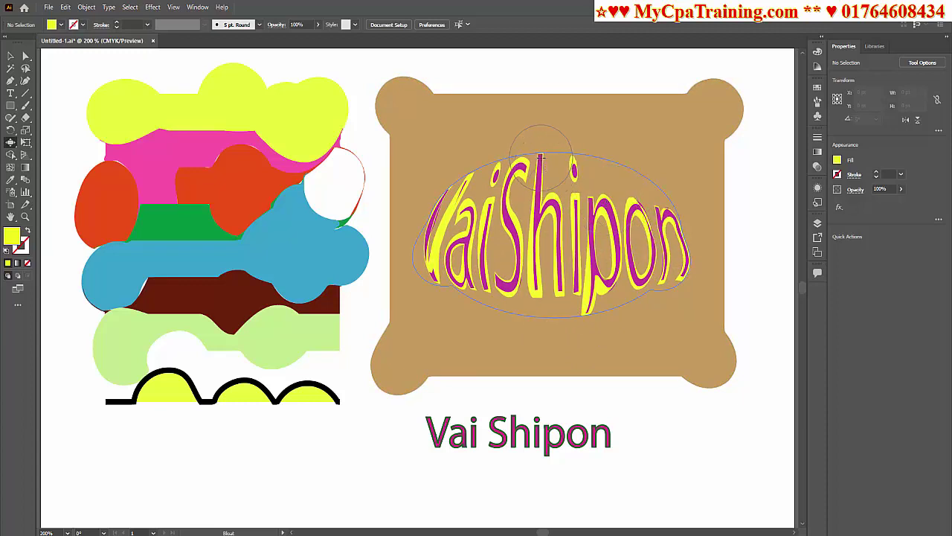
Bloat the 'Sh' letters upward and the 'on' letters outward in the warped VaiShipon text
drag(541, 155, 541, 155)
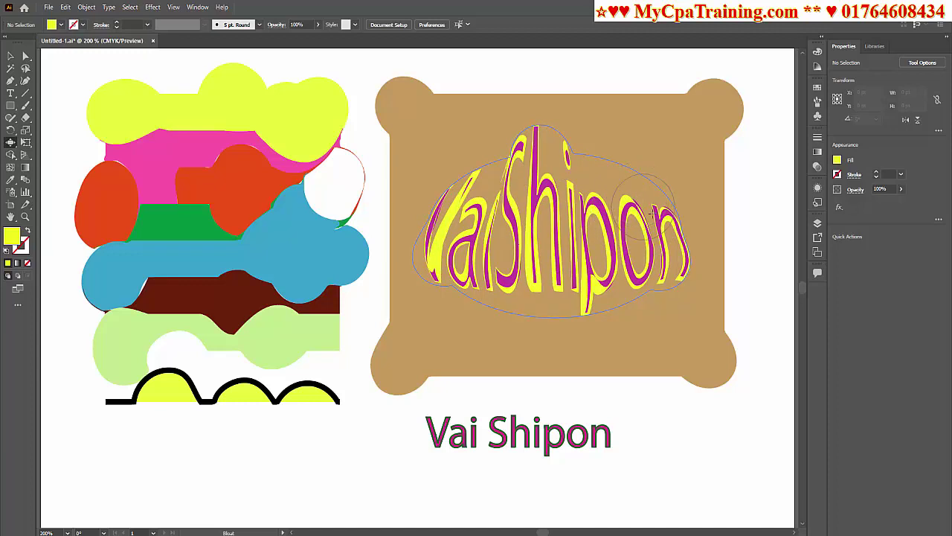
drag(669, 215, 669, 215)
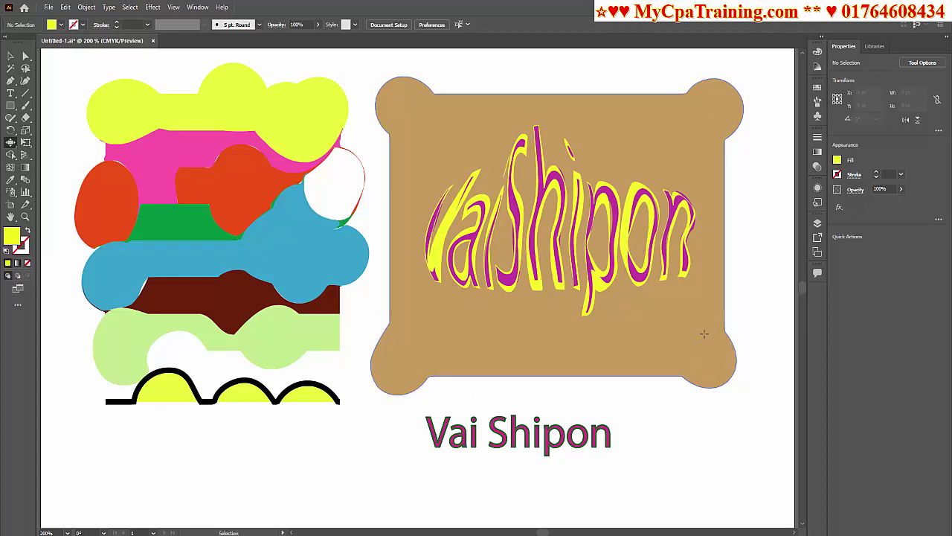
Undo the bloat edits on VaiShipon, the brown backdrop, the black line and every stripe
key(ctrl+z)
key(ctrl+z)
key(ctrl+z)
key(ctrl+z)
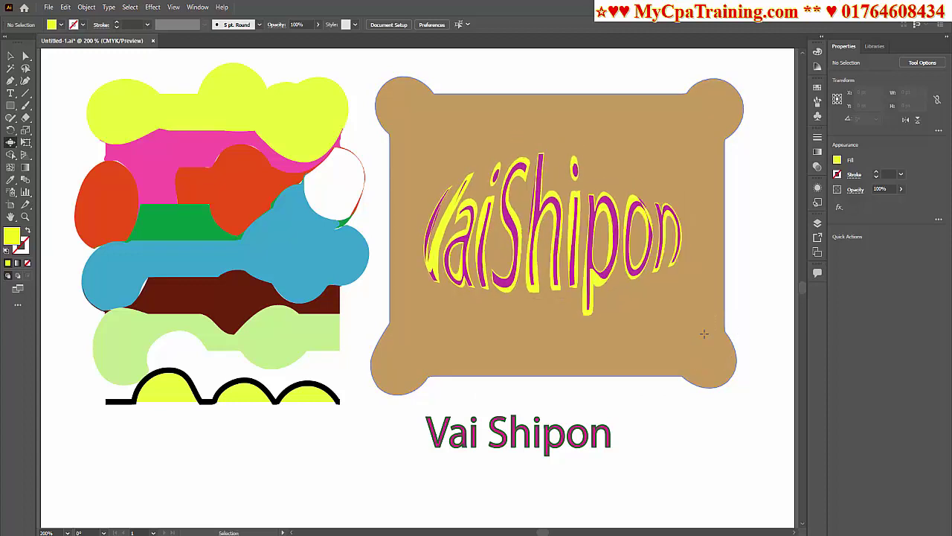
key(ctrl+z)
key(ctrl+z)
key(ctrl+z)
key(ctrl+z)
key(ctrl+z)
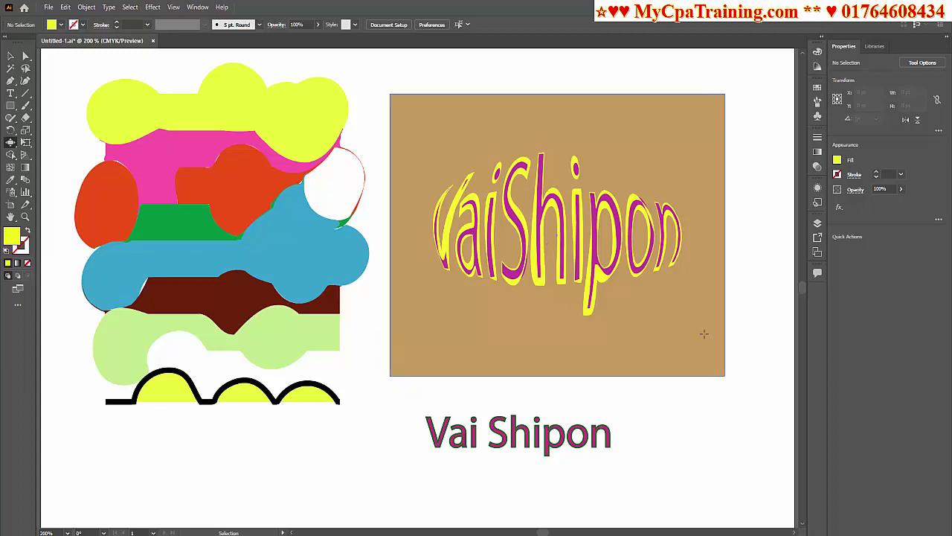
key(ctrl+z)
key(ctrl+z)
key(ctrl+z)
key(ctrl+z)
key(ctrl+z)
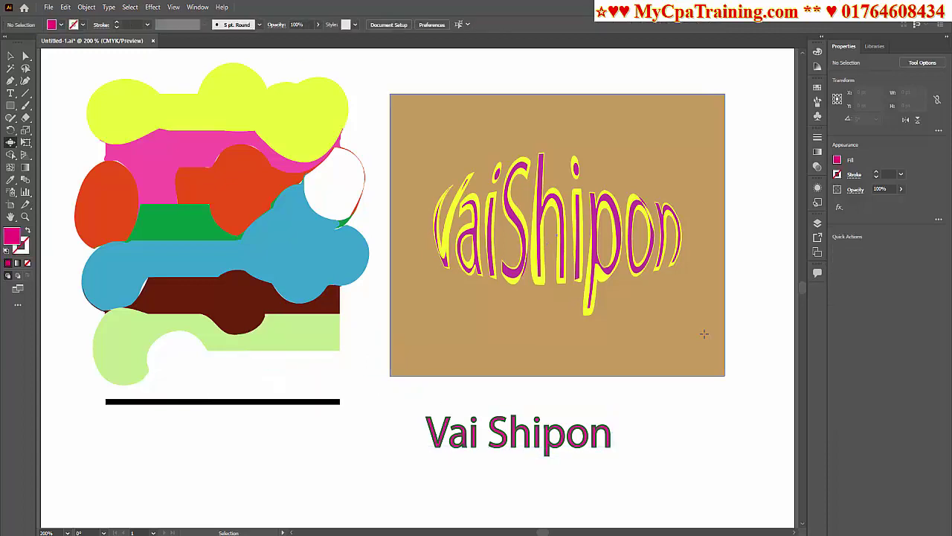
key(ctrl+z)
key(ctrl+z)
key(ctrl+z)
key(ctrl+z)
key(ctrl+z)
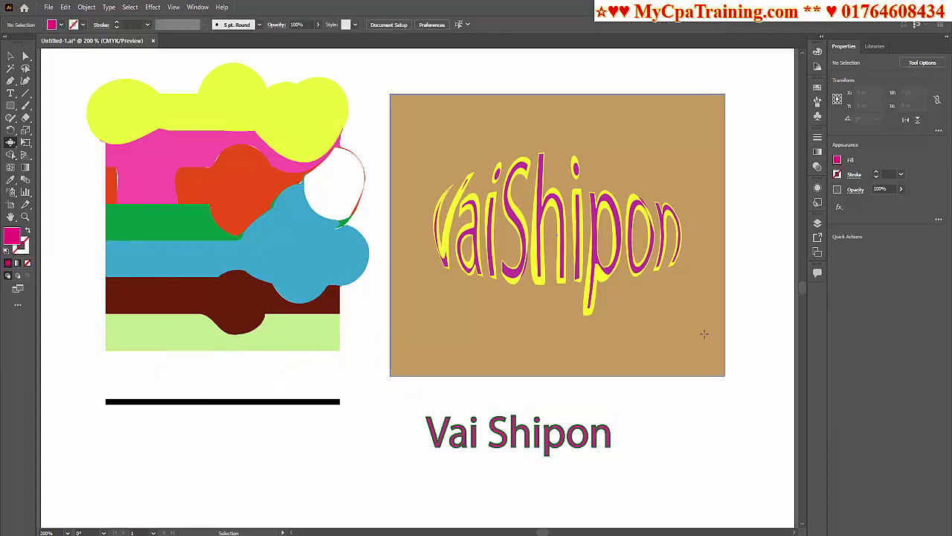
key(ctrl+z)
key(ctrl+z)
key(ctrl+z)
key(ctrl+z)
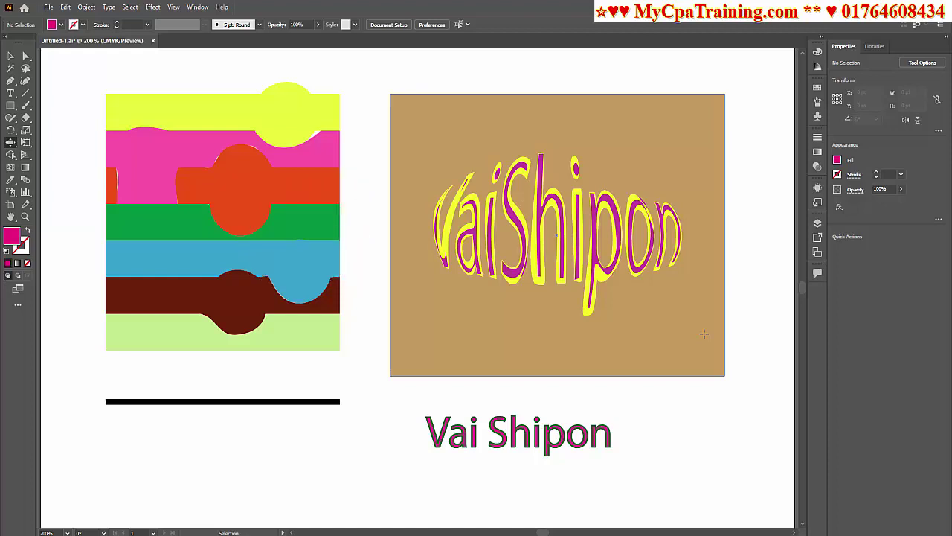
key(ctrl+z)
key(ctrl+z)
key(ctrl+z)
key(ctrl+z)
key(ctrl+z)
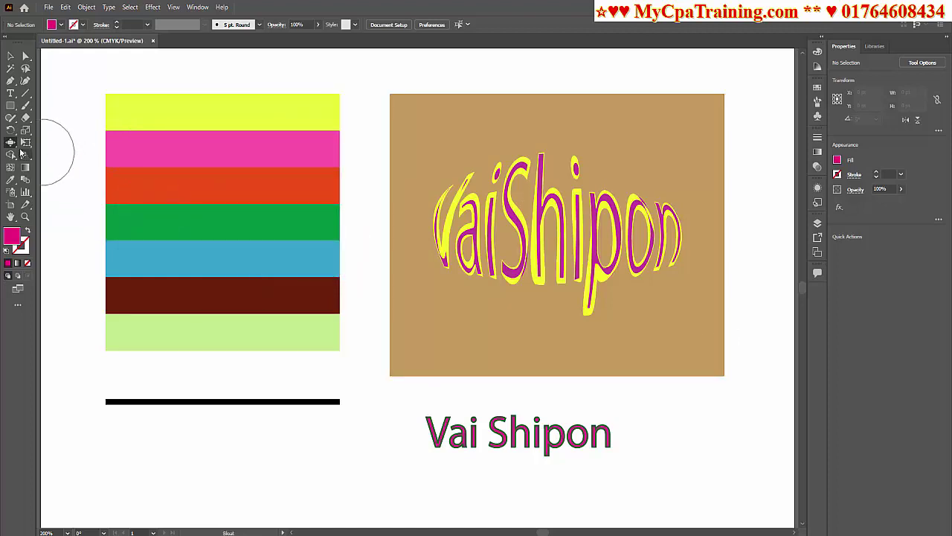
Scallop the colored stripes' top, inner, right and left edges with the Scallop Tool
click(13, 146)
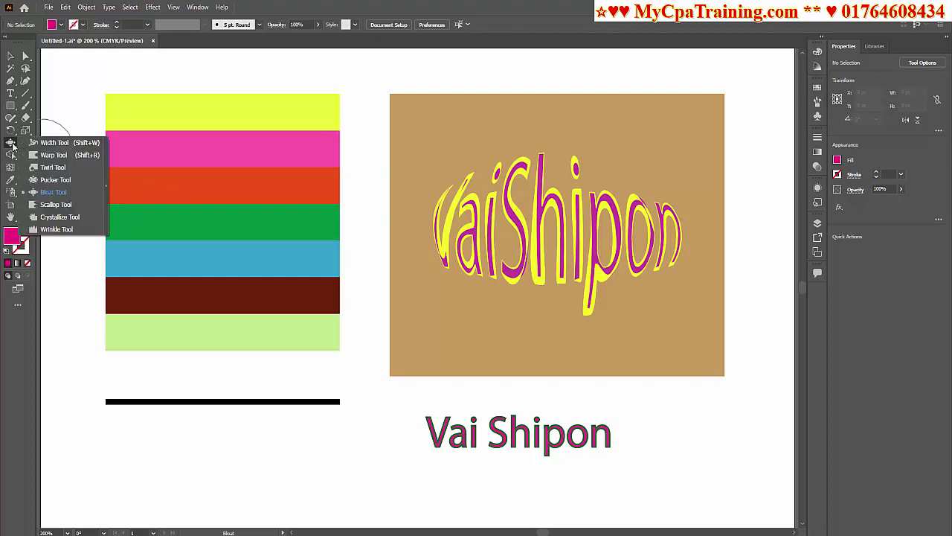
click(62, 211)
mouse_move(195, 159)
mouse_down()
mouse_move(235, 160)
mouse_move(252, 143)
mouse_up()
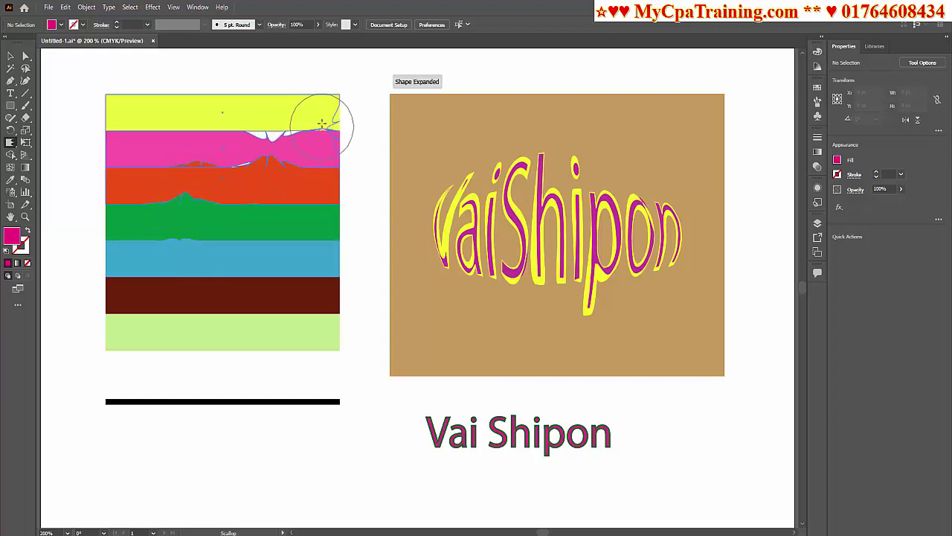
drag(173, 135, 181, 112)
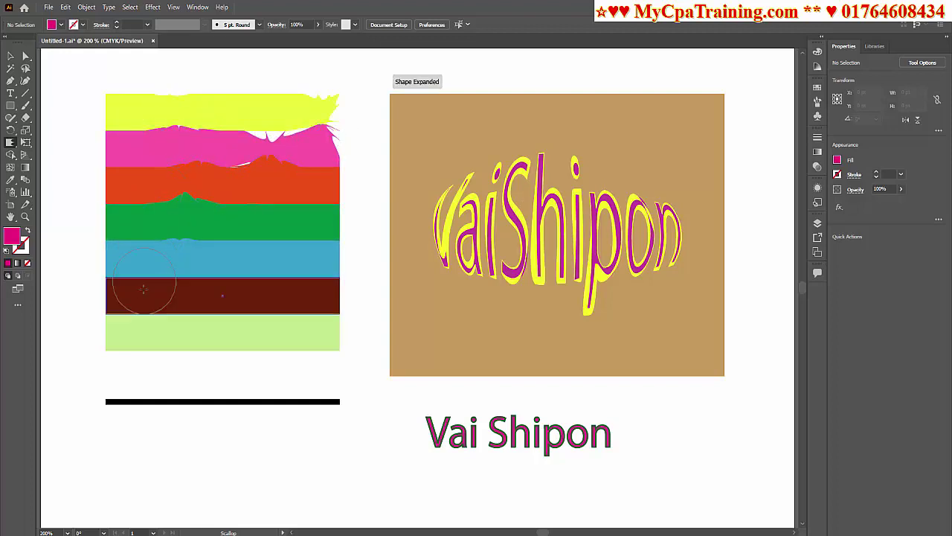
drag(145, 287, 157, 277)
drag(226, 334, 340, 253)
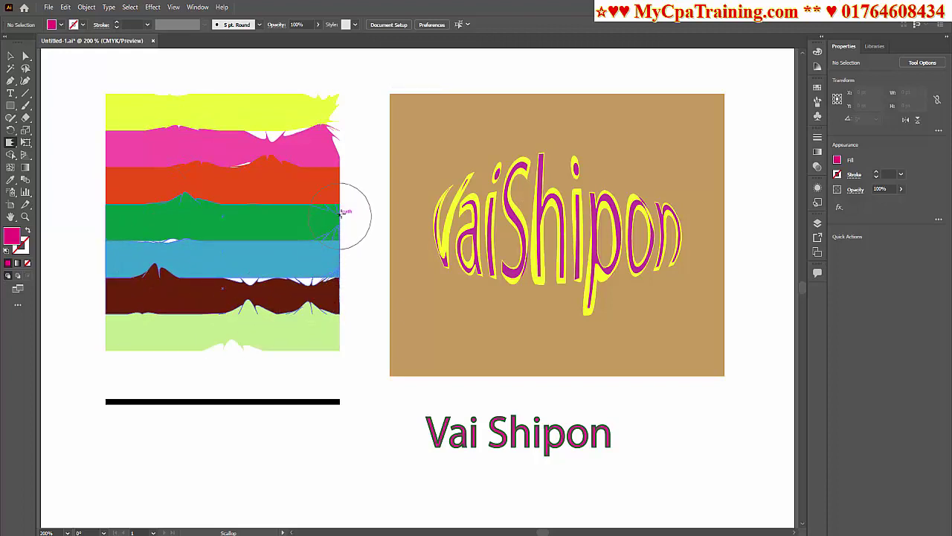
drag(342, 212, 362, 179)
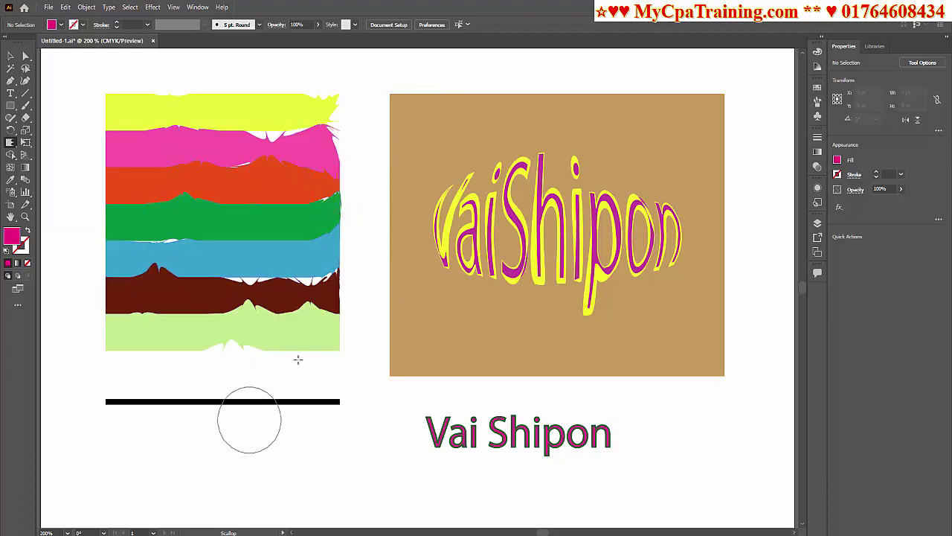
drag(96, 149, 117, 127)
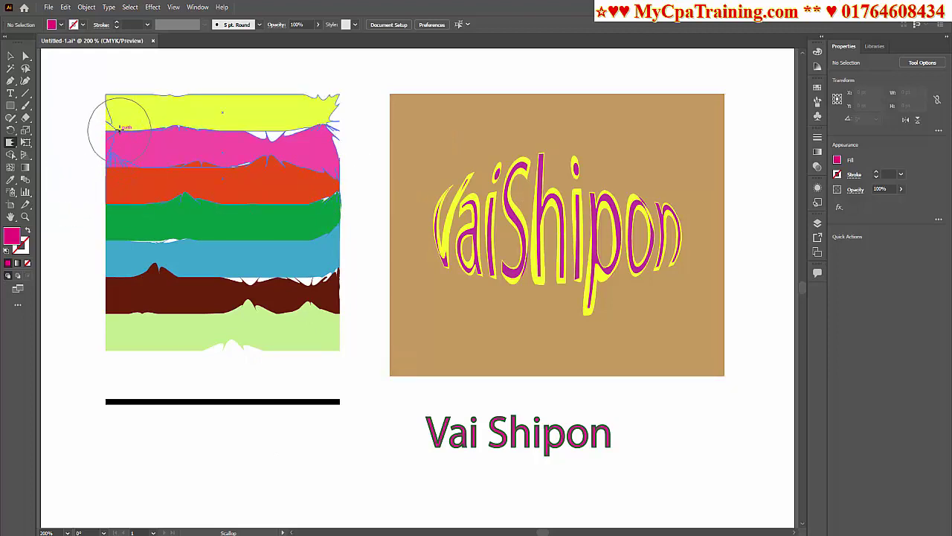
mouse_move(113, 215)
mouse_down()
mouse_move(129, 233)
mouse_move(102, 259)
mouse_move(108, 301)
mouse_up()
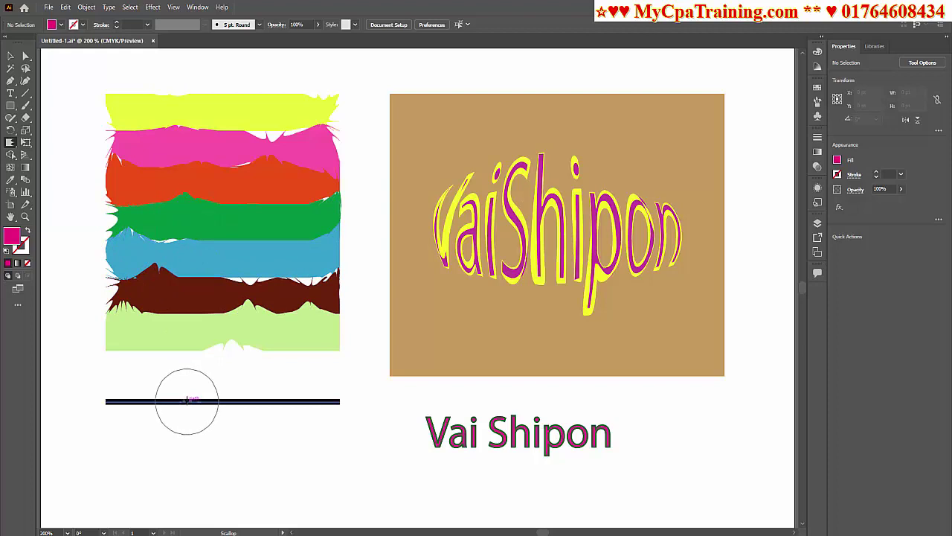
Scallop the black line and all four corners of the brown rectangle
drag(187, 400, 289, 395)
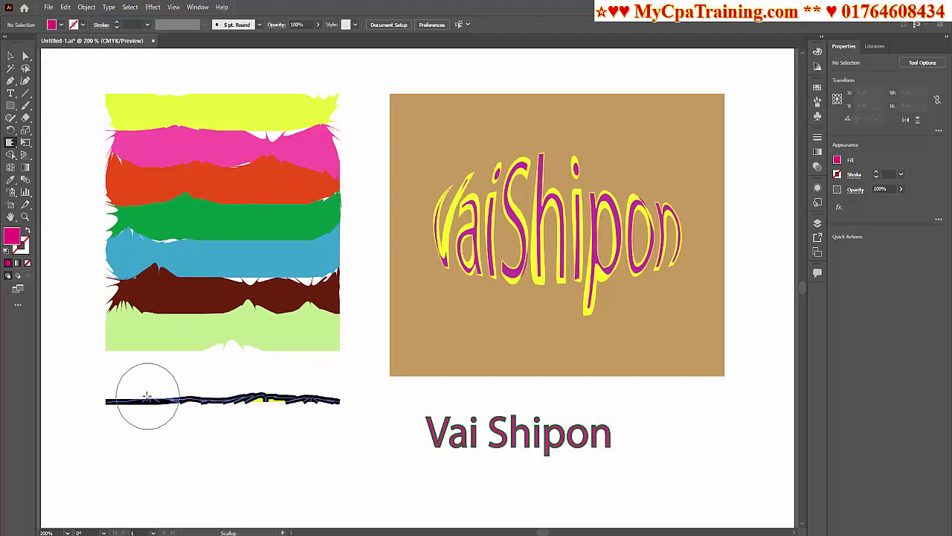
drag(147, 396, 120, 394)
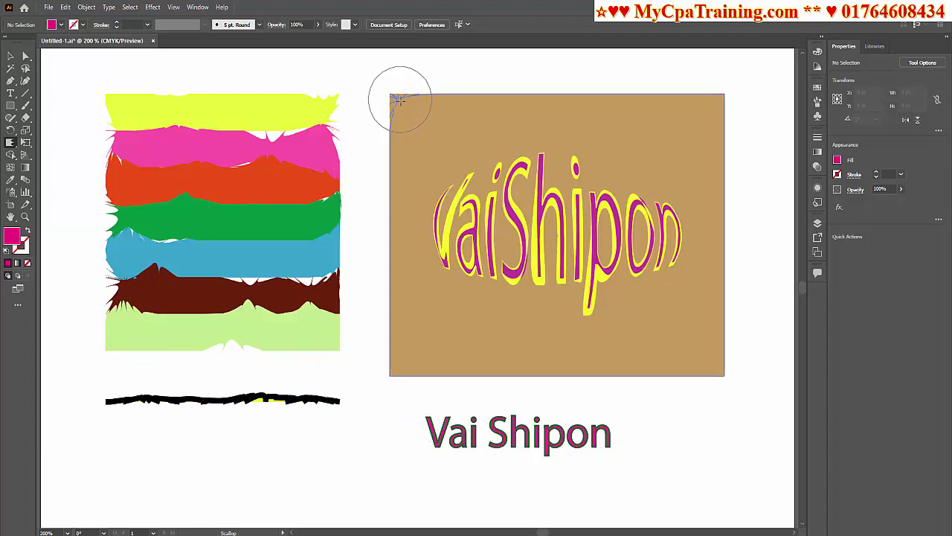
drag(393, 93, 427, 151)
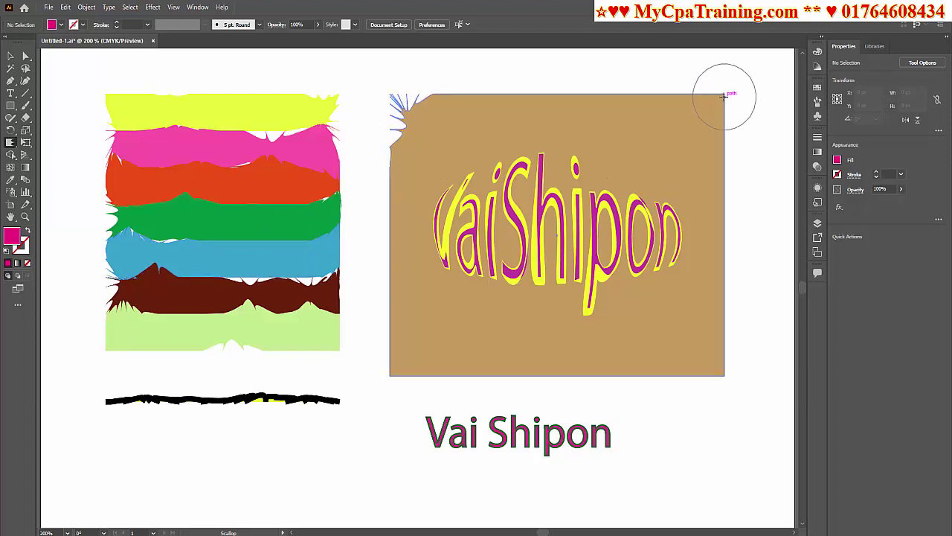
drag(723, 96, 686, 131)
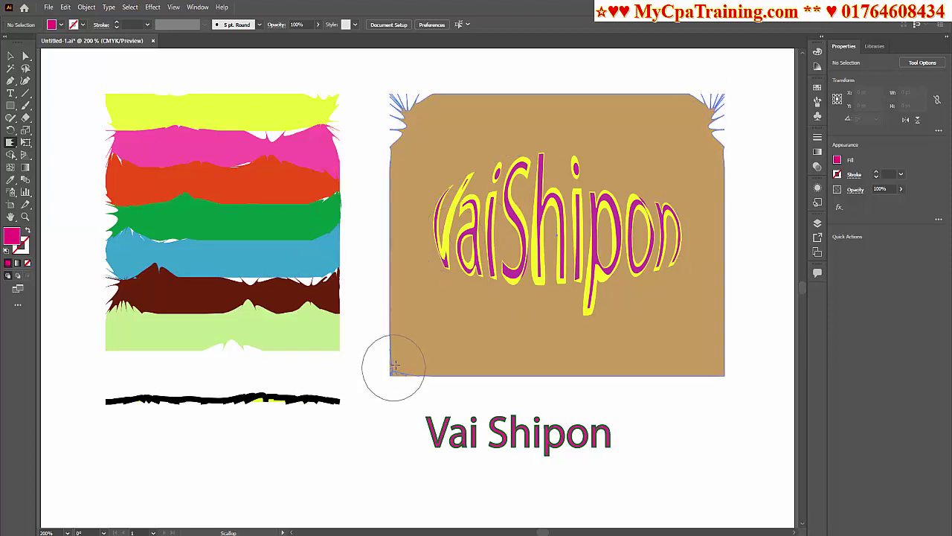
drag(394, 362, 432, 301)
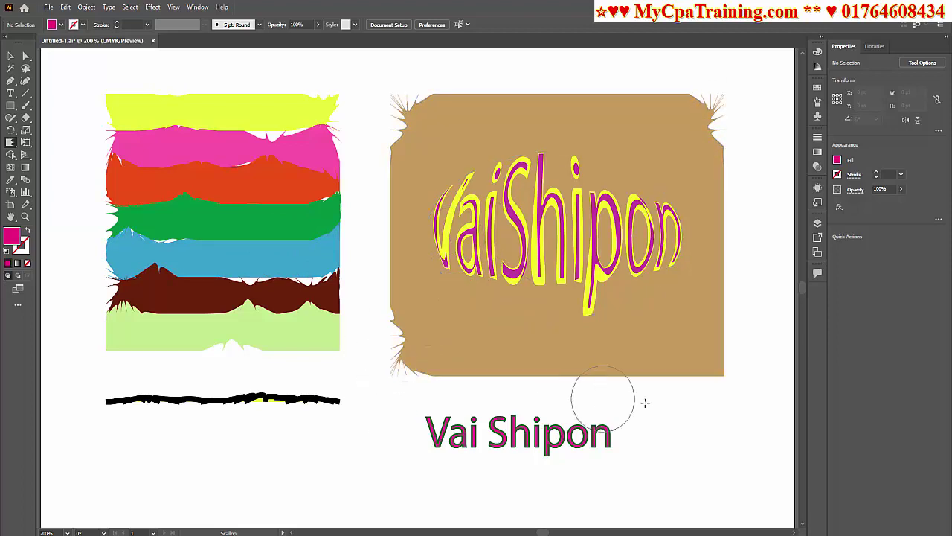
mouse_move(715, 384)
mouse_down()
mouse_move(720, 373)
mouse_move(711, 375)
mouse_up()
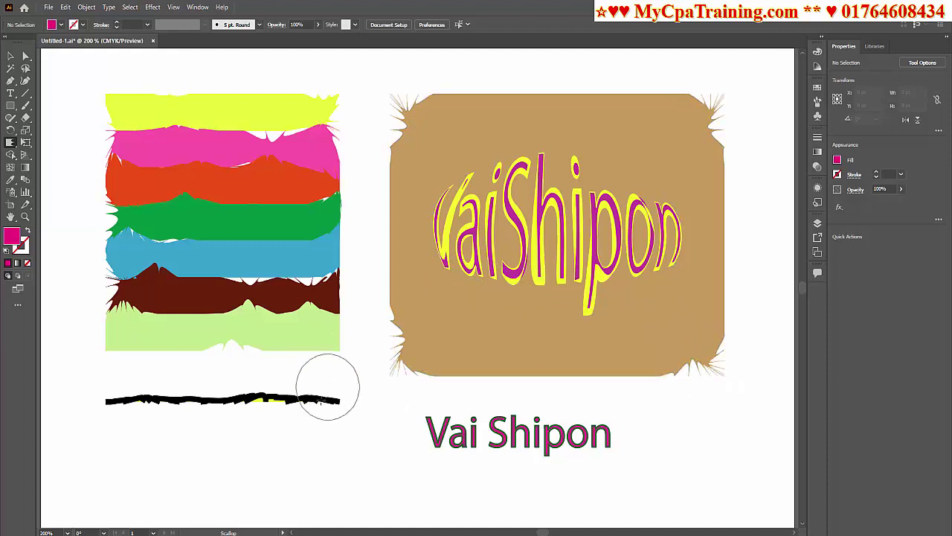
Undo the corner scallops, then scallop the tan rectangle's top-left corner and left edge
key(ctrl+z)
key(ctrl+z)
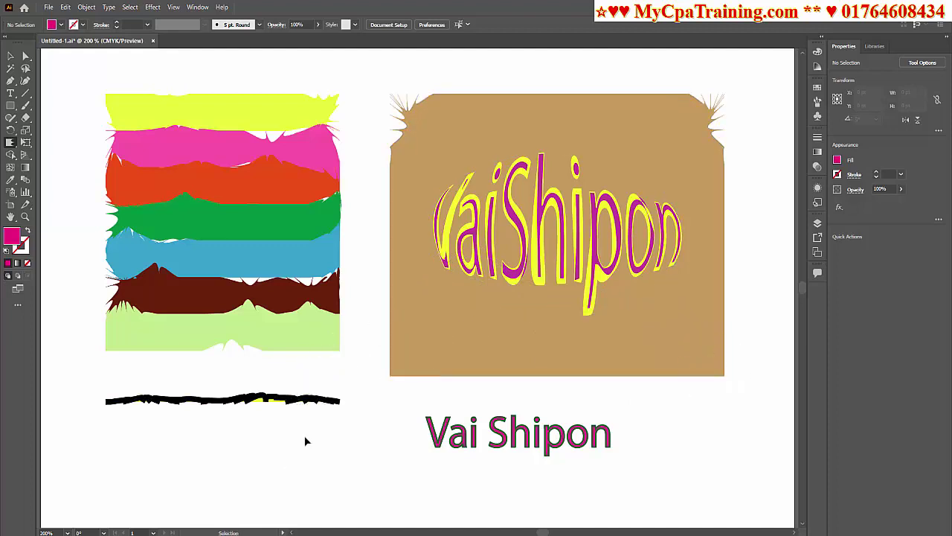
key(ctrl+z)
key(ctrl+z)
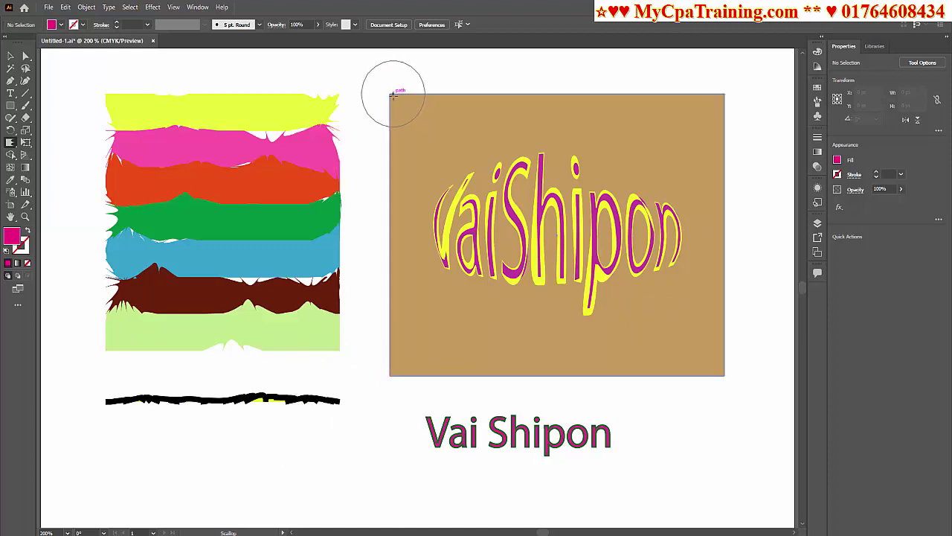
mouse_move(392, 95)
mouse_down()
mouse_move(368, 197)
mouse_move(377, 231)
mouse_up()
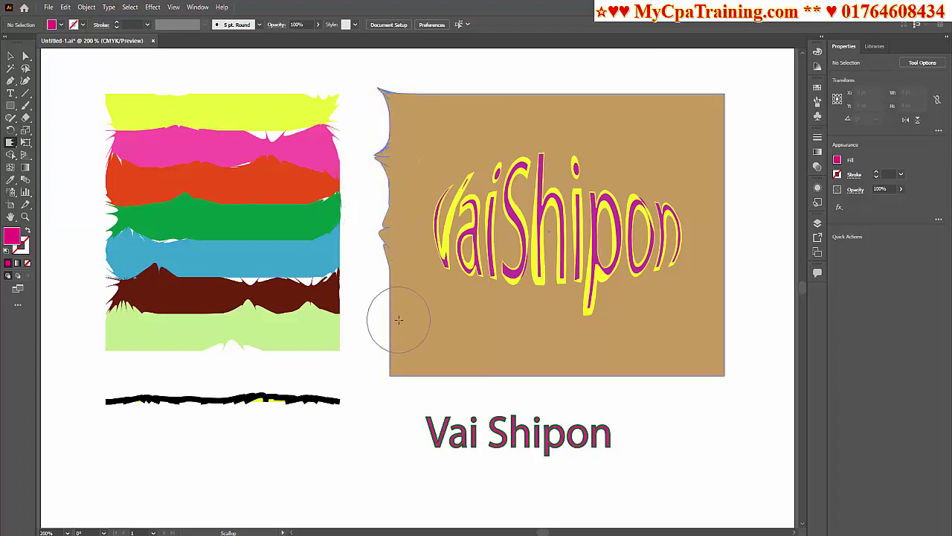
drag(376, 323, 379, 319)
drag(455, 378, 483, 394)
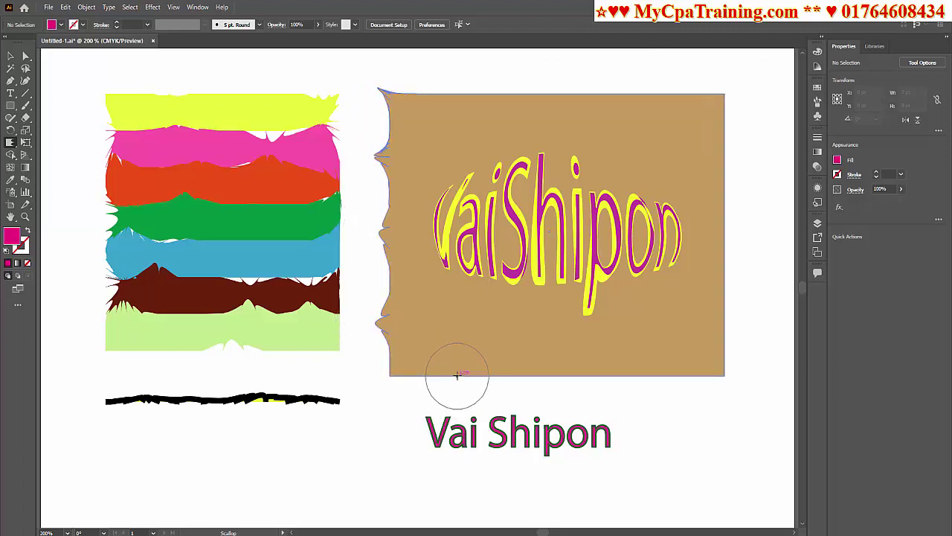
Scallop the tan rectangle's bottom, right and top edges, raising a spike on top
drag(551, 376, 612, 392)
drag(673, 386, 693, 400)
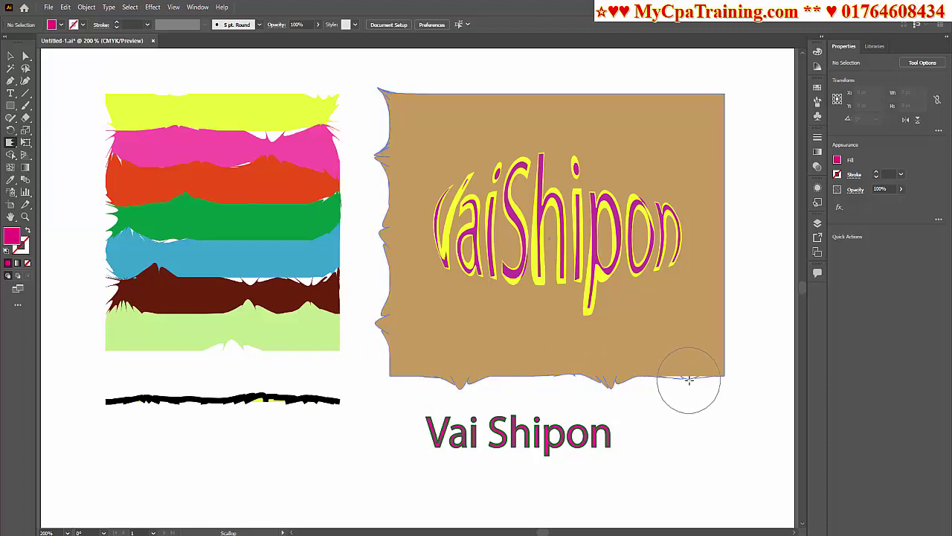
mouse_move(741, 249)
mouse_down()
mouse_move(721, 205)
mouse_move(726, 160)
mouse_up()
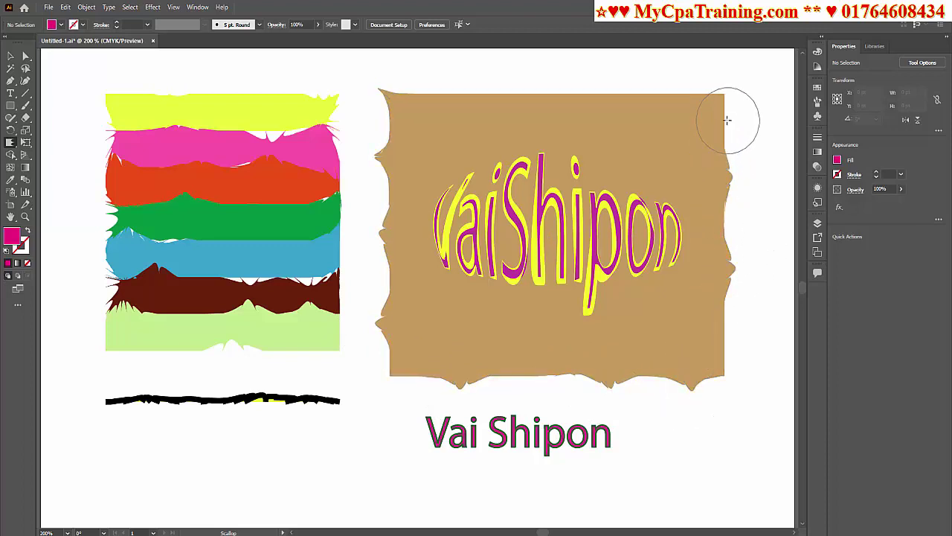
mouse_move(727, 121)
mouse_down()
mouse_move(712, 95)
mouse_move(660, 95)
mouse_move(638, 74)
mouse_move(607, 97)
mouse_up()
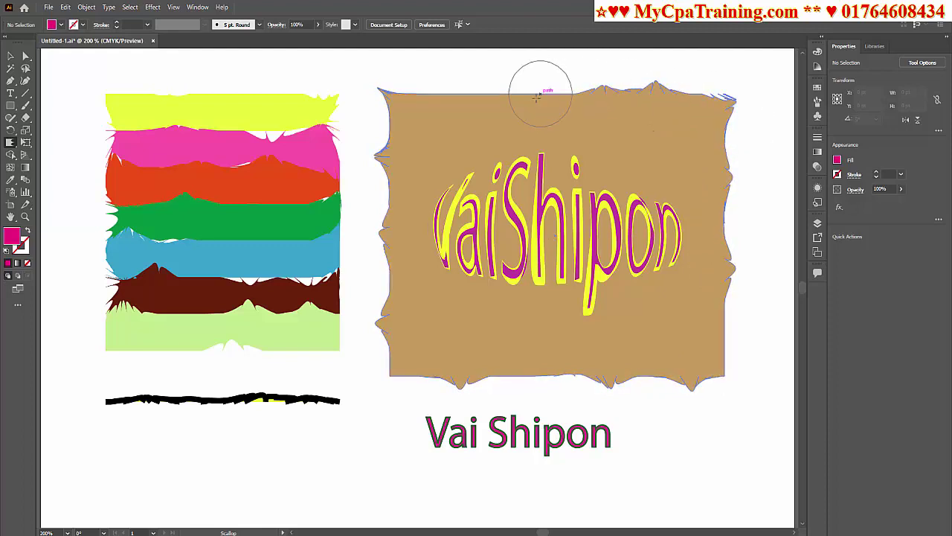
mouse_move(542, 95)
mouse_down()
mouse_move(531, 95)
mouse_move(535, 78)
mouse_move(482, 77)
mouse_up()
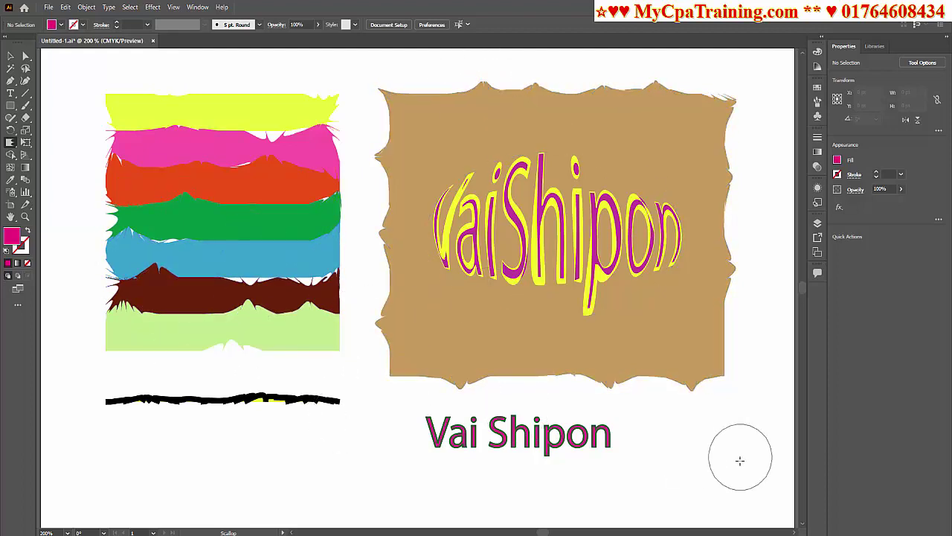
Undo the scallop spikes on the tan shape, VaiShipon letters, black line and stripes
key(ctrl+z)
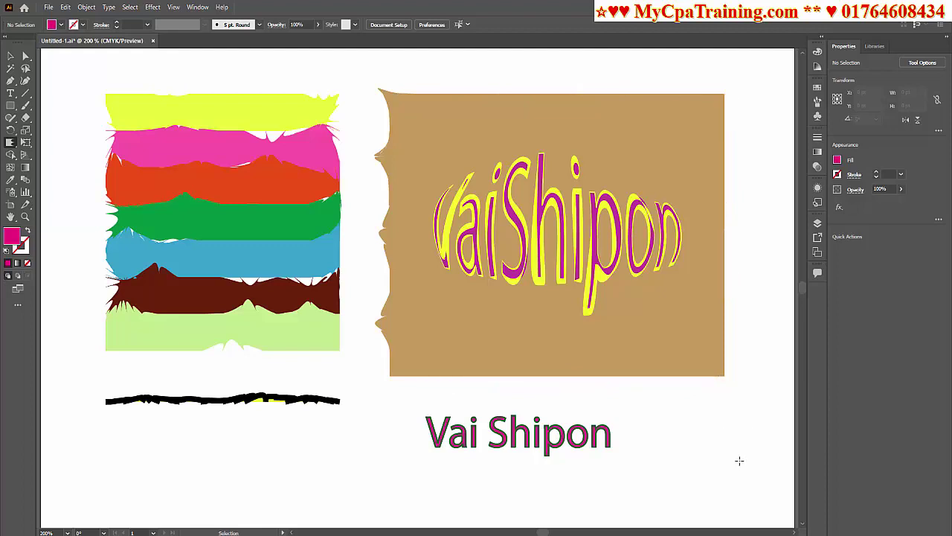
key(ctrl+z)
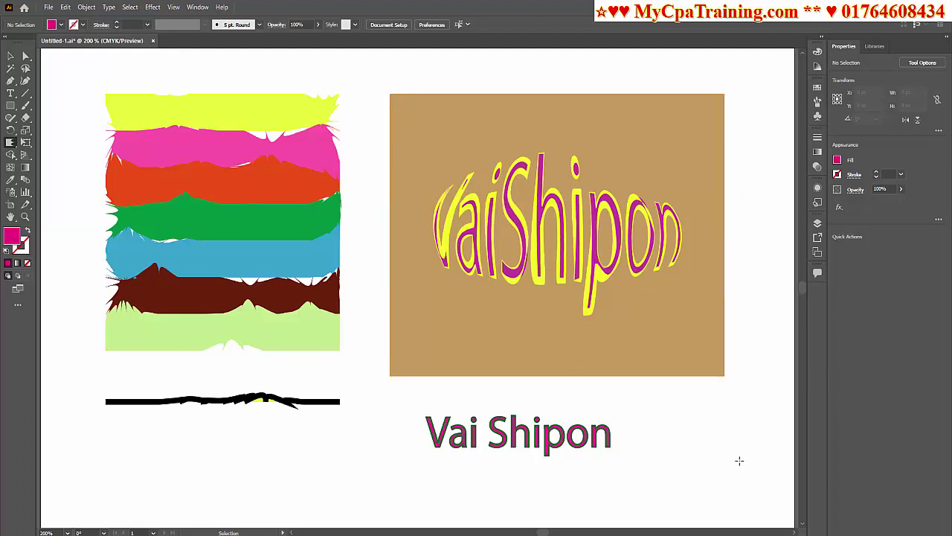
key(ctrl+z)
key(ctrl+z)
key(ctrl+z)
key(ctrl+z)
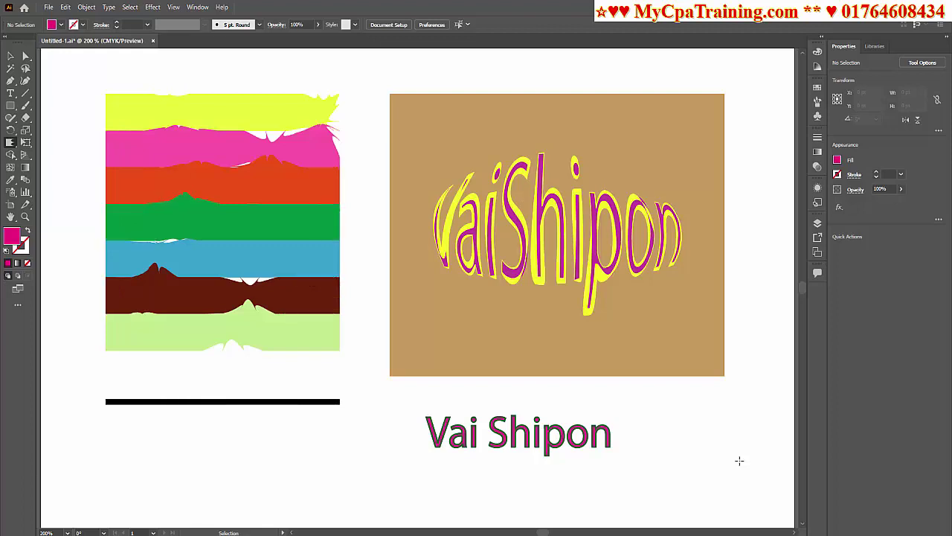
key(ctrl+z)
key(ctrl+z)
key(ctrl+z)
key(ctrl+z)
key(ctrl+z)
key(ctrl+z)
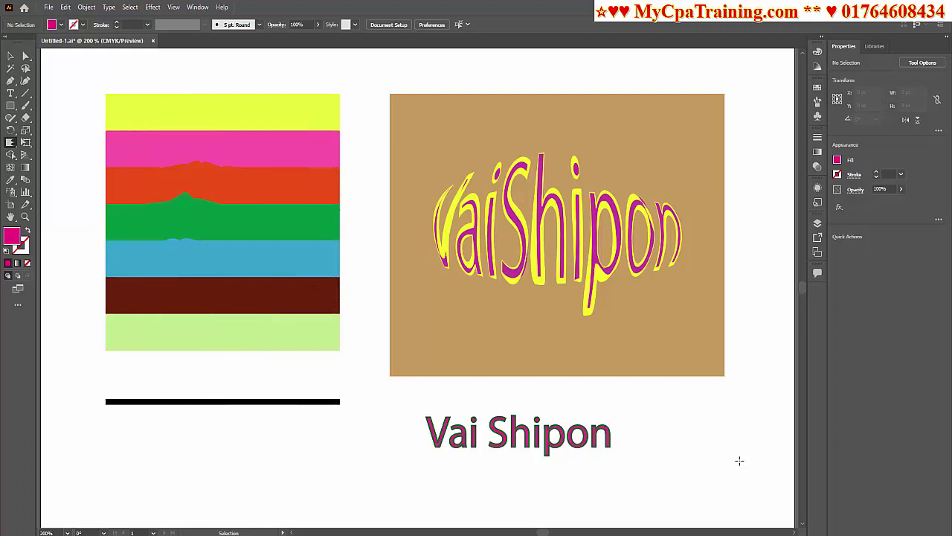
key(ctrl+z)
Try the Crystallize Tool on the pink stripe, triggering the text-outline warning
click(10, 142)
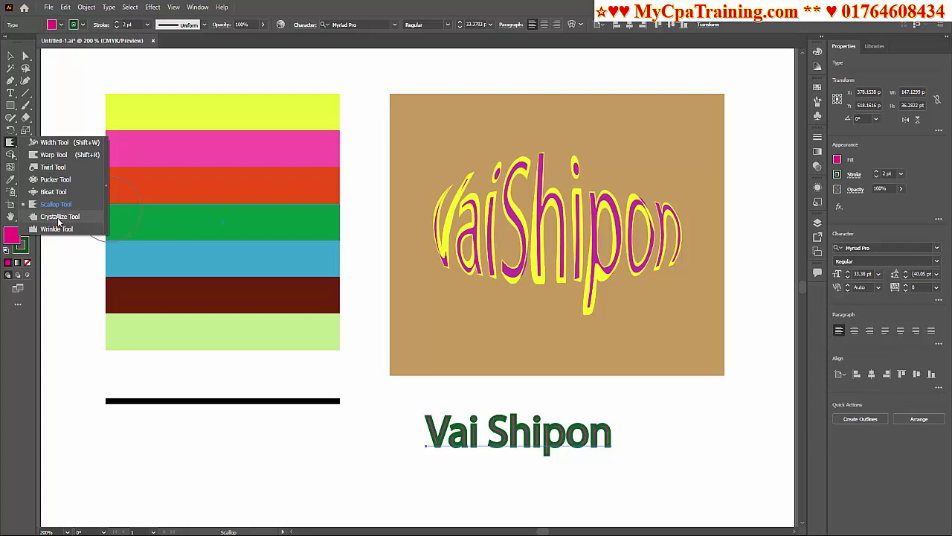
click(59, 217)
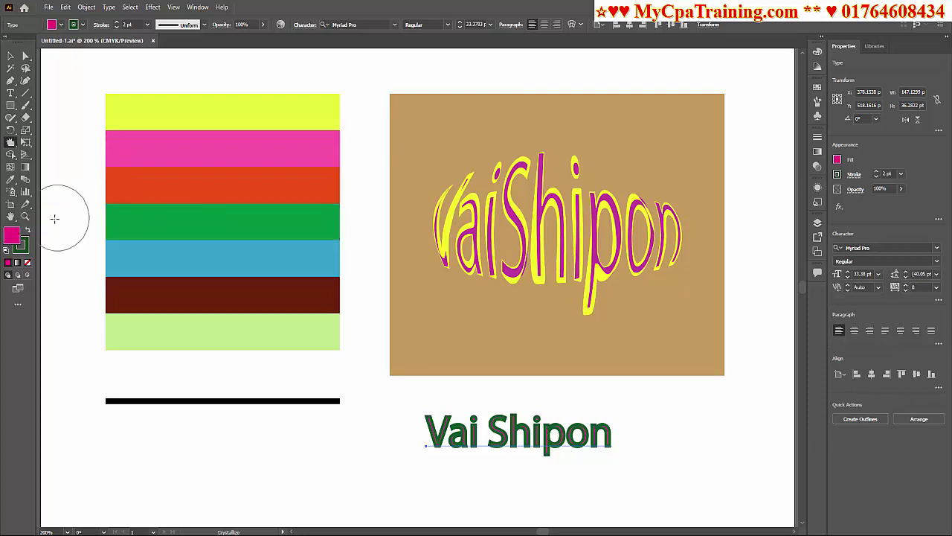
click(149, 127)
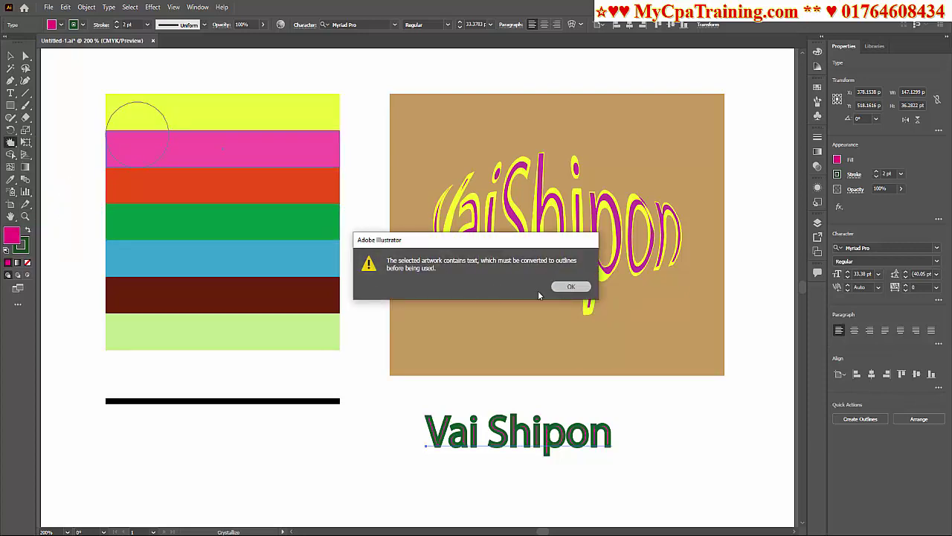
Close the text-outline warning, marquee-select the stripe group, then deselect it
click(569, 287)
click(10, 56)
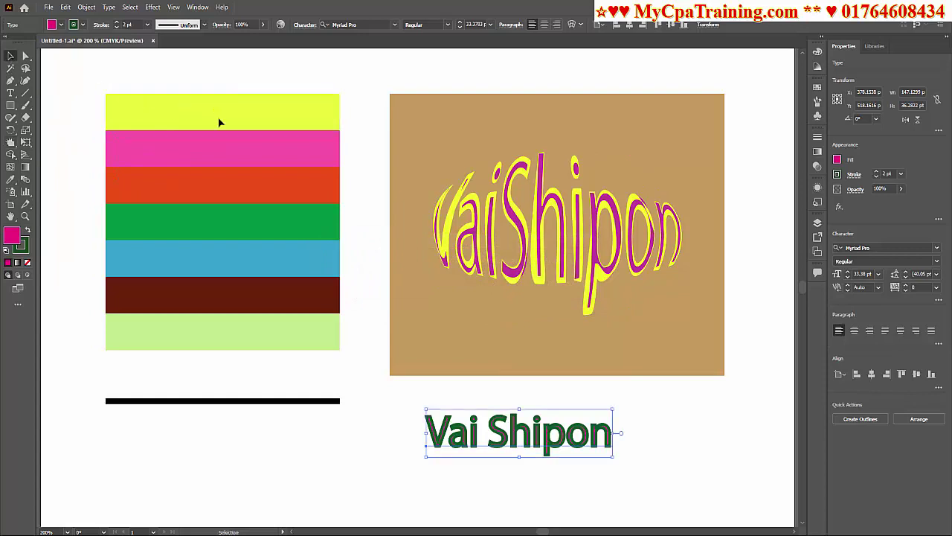
drag(99, 83, 353, 370)
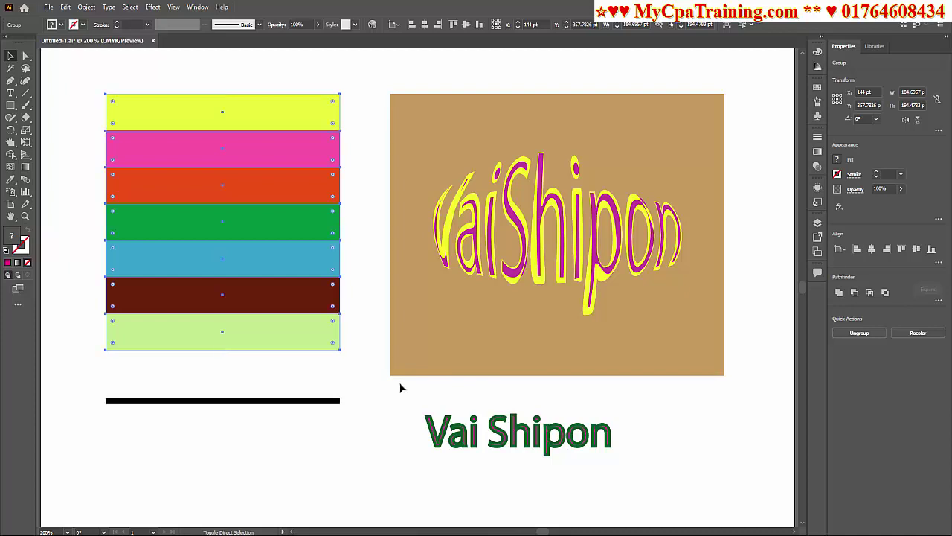
click(363, 132)
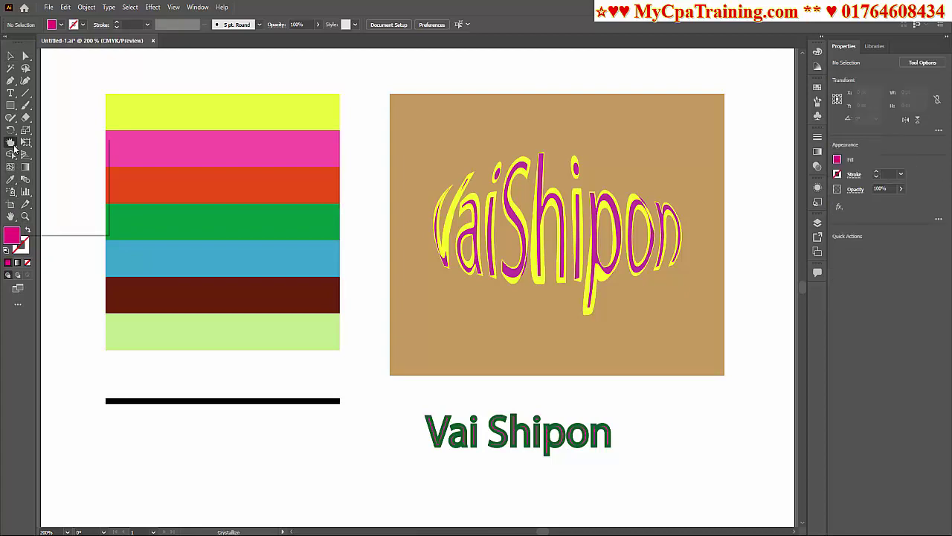
Crystallize the lower, upper, left and right edges of the stripes, plus the pink and light-green bands
drag(14, 149, 74, 216)
drag(138, 286, 216, 256)
mouse_move(270, 200)
mouse_down()
mouse_move(314, 123)
mouse_move(125, 123)
mouse_up()
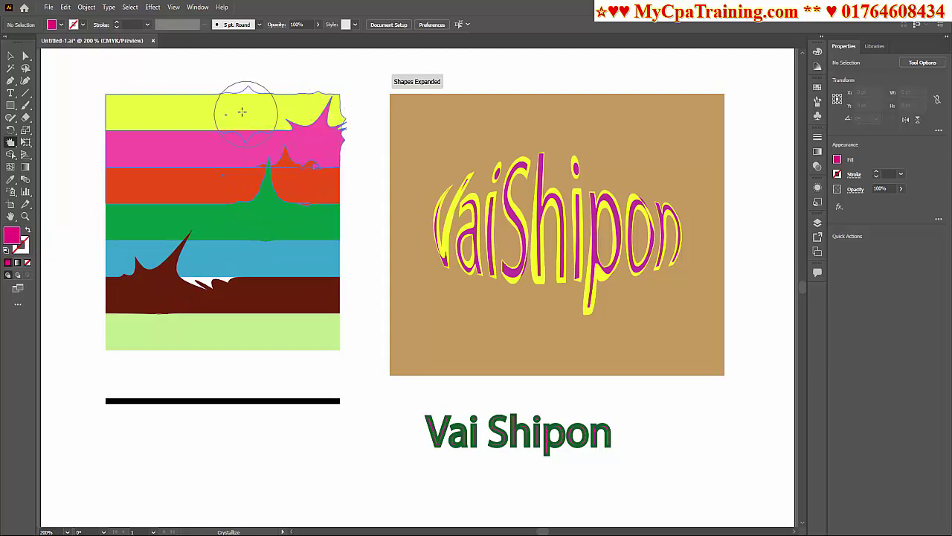
drag(112, 111, 112, 112)
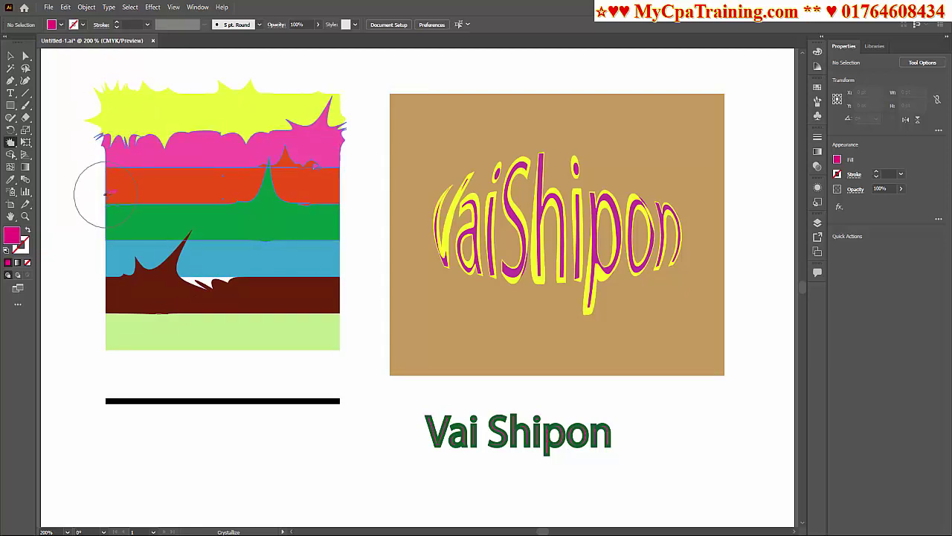
mouse_move(96, 208)
mouse_down()
mouse_move(123, 231)
mouse_move(96, 237)
mouse_up()
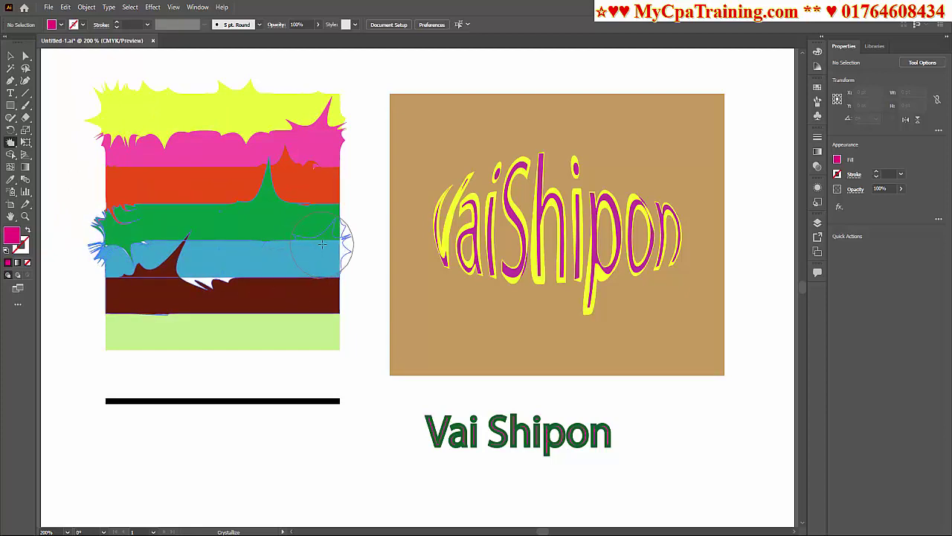
drag(322, 243, 342, 195)
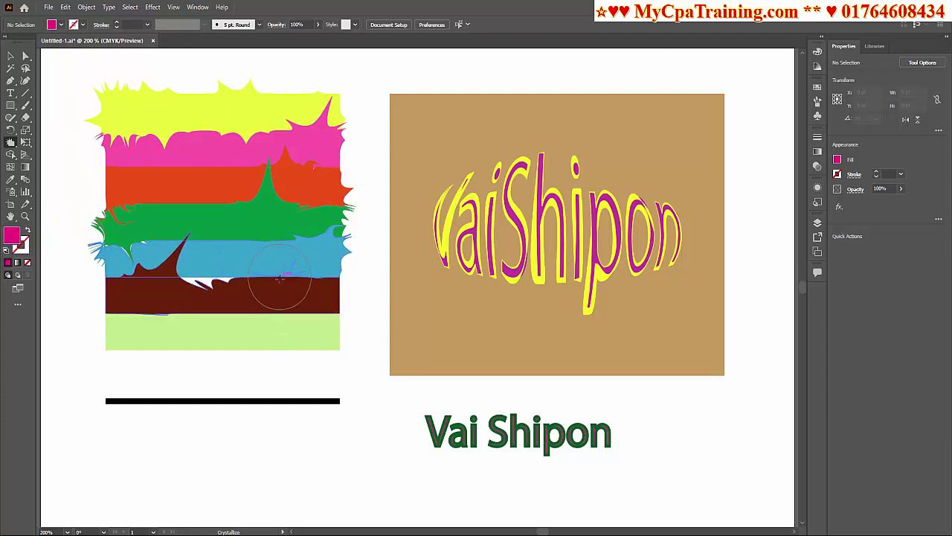
drag(280, 278, 281, 275)
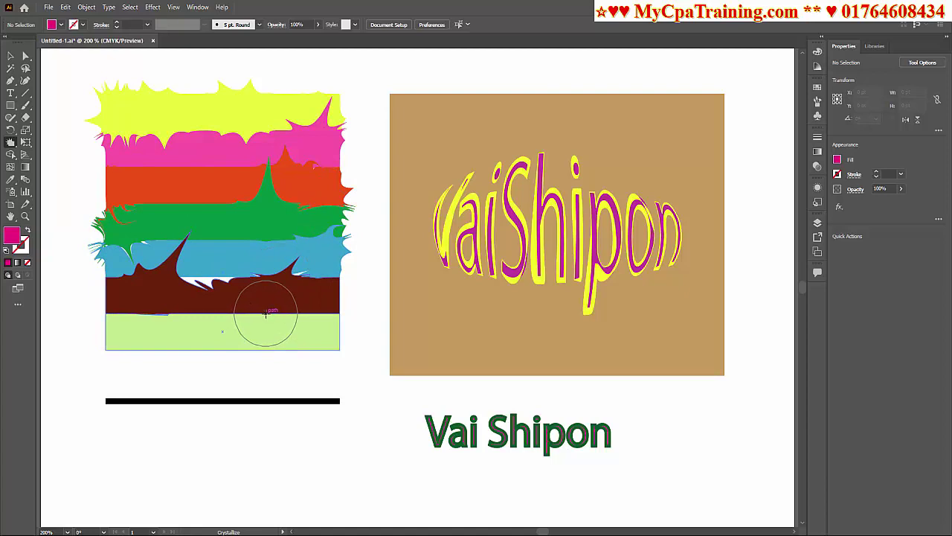
mouse_move(266, 312)
mouse_down()
mouse_move(191, 339)
mouse_move(220, 192)
mouse_up()
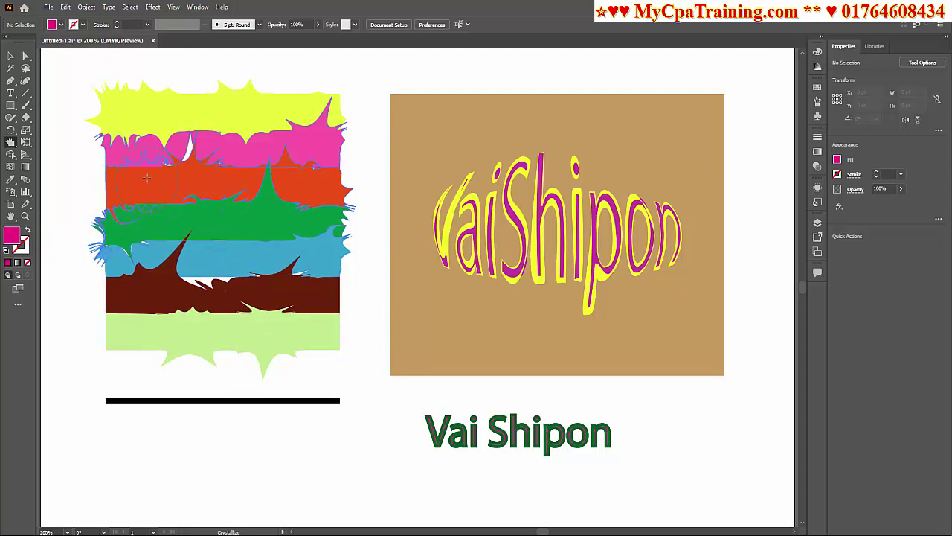
drag(192, 162, 316, 248)
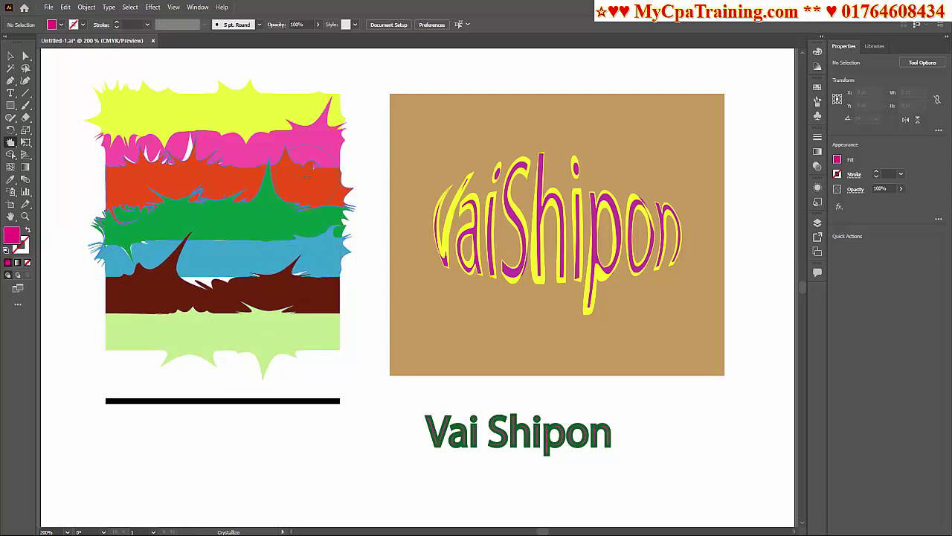
Crystallize the V and Shipon letters, undoing the overly heavy strokes on 'pon'
drag(454, 235, 474, 198)
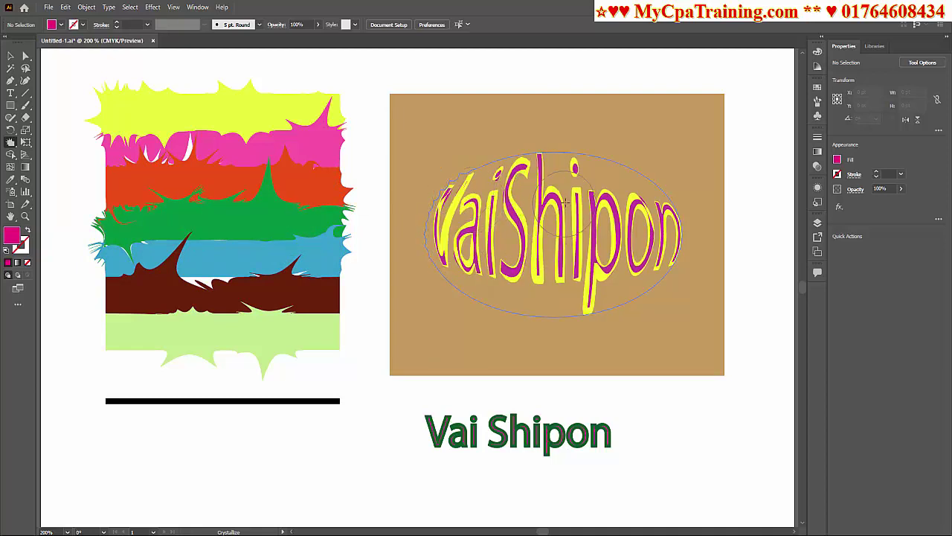
mouse_move(575, 169)
mouse_down()
mouse_move(608, 189)
mouse_move(642, 175)
mouse_up()
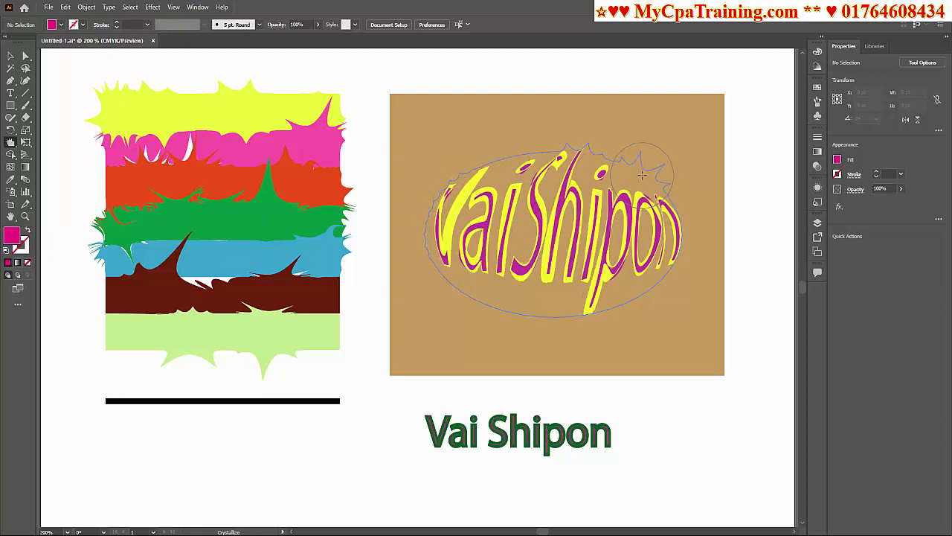
drag(662, 260, 670, 266)
key(v)
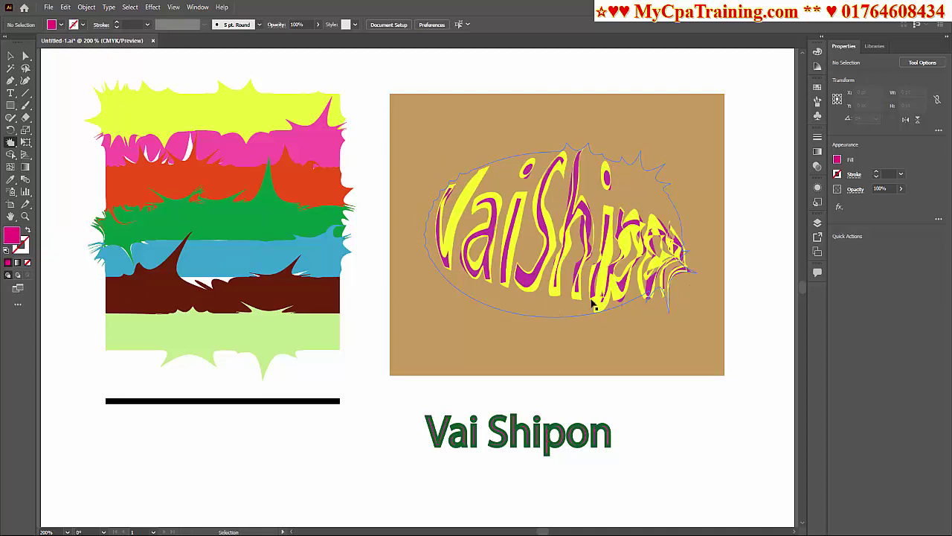
key(ctrl+z)
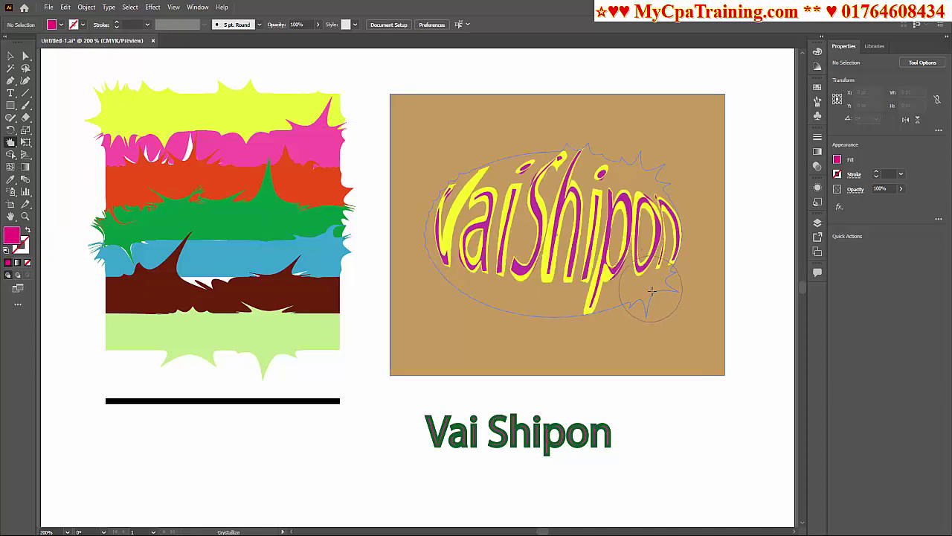
drag(629, 297, 618, 297)
key(ctrl+z)
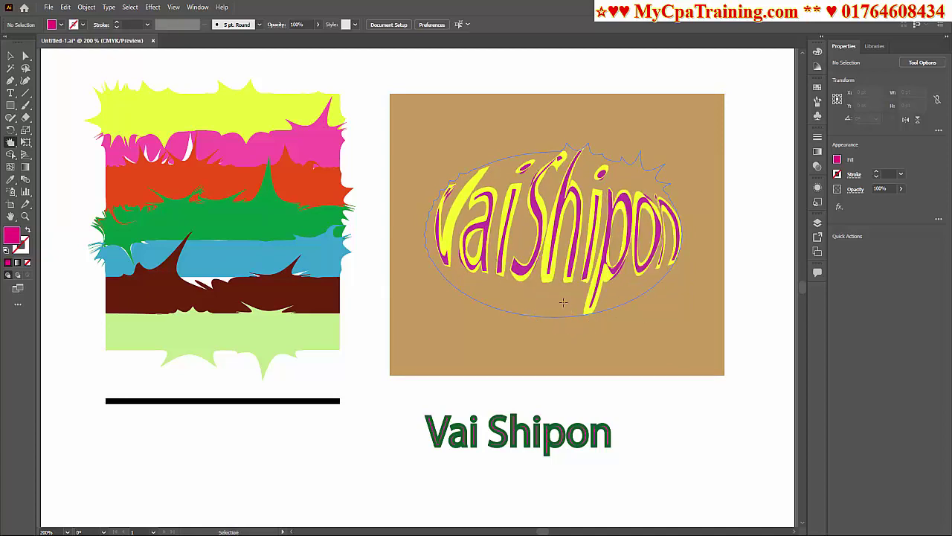
drag(511, 302, 548, 292)
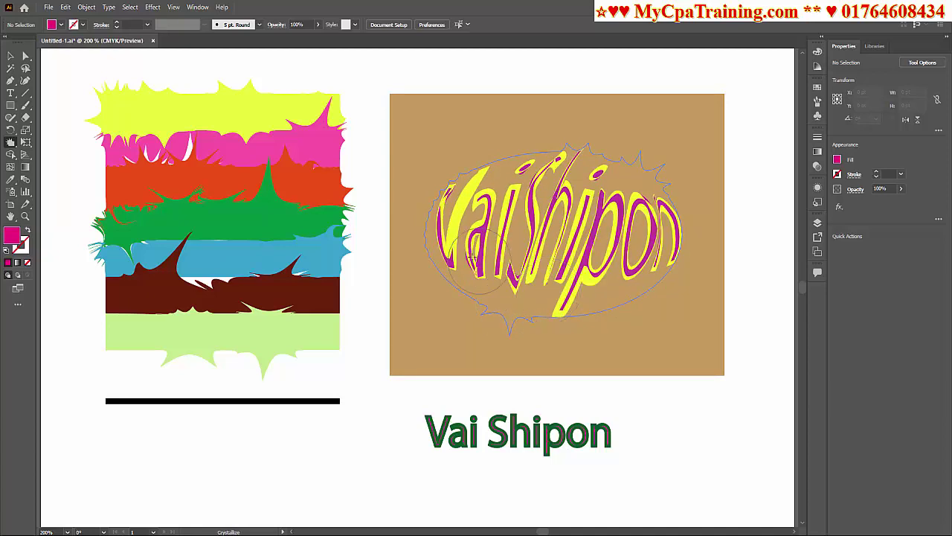
click(445, 260)
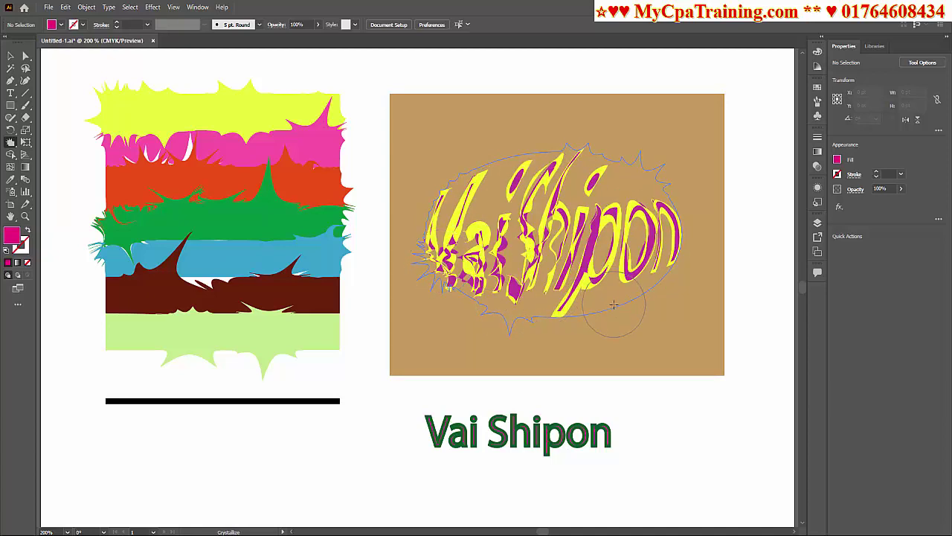
key(ctrl+z)
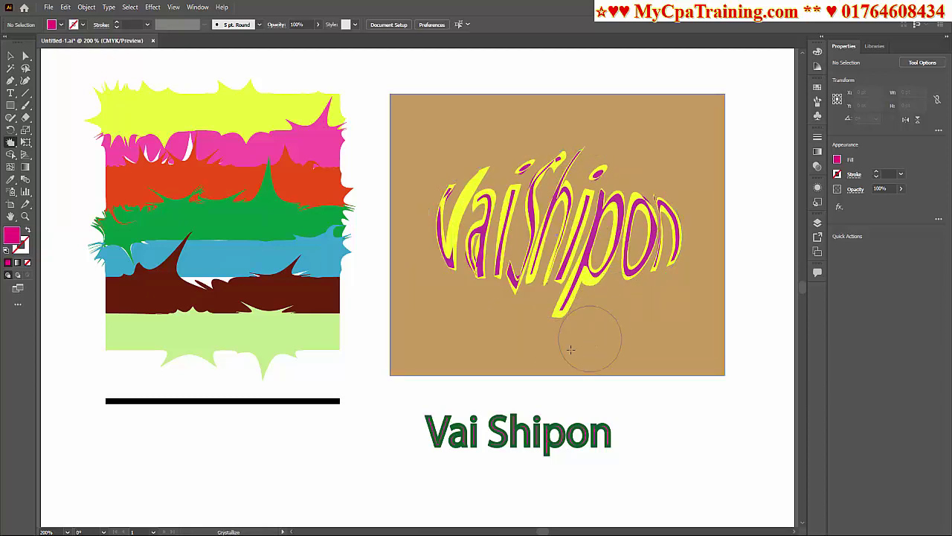
Crystallize all four corners of the tan rectangle, stretching the top-right spike taller
click(387, 88)
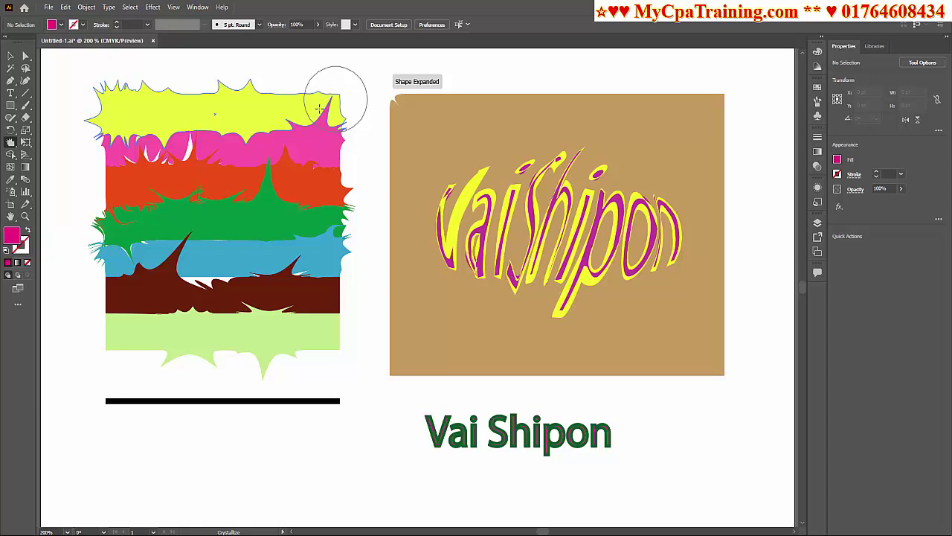
click(726, 90)
drag(732, 81, 735, 72)
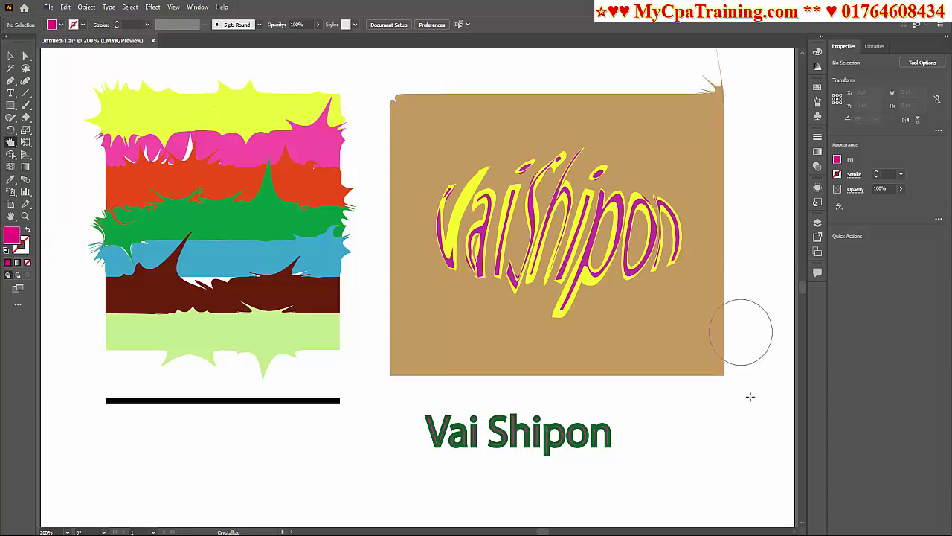
click(723, 374)
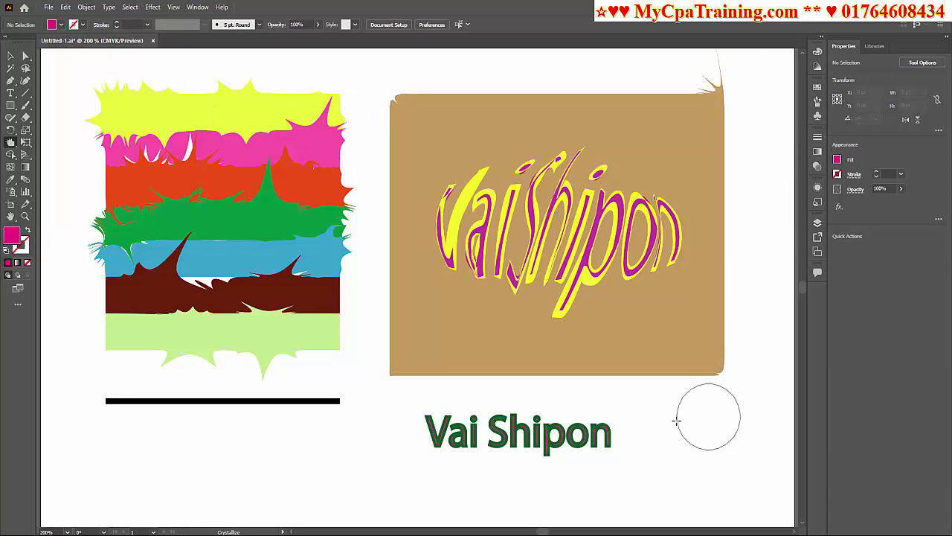
click(389, 374)
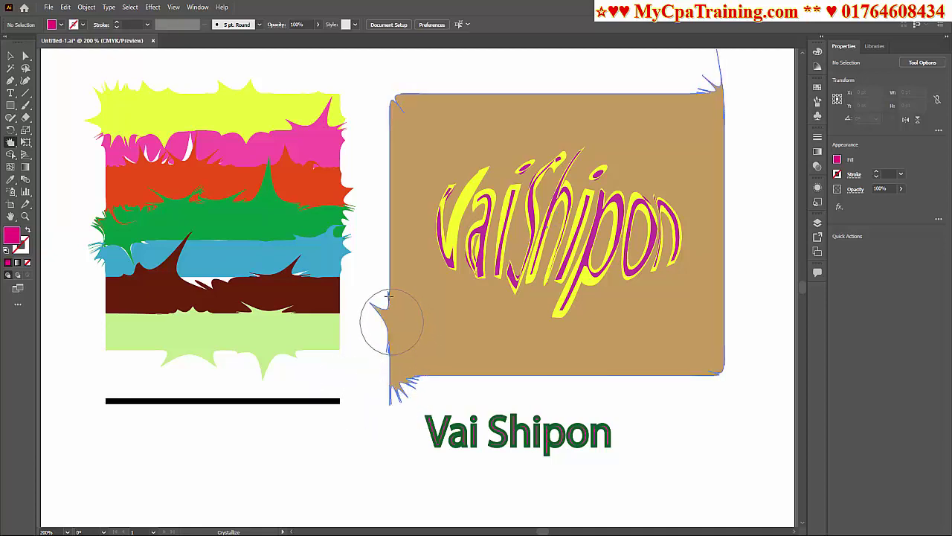
Add crystallized spikes along the tan rectangle's left, right, bottom and top edges
click(388, 229)
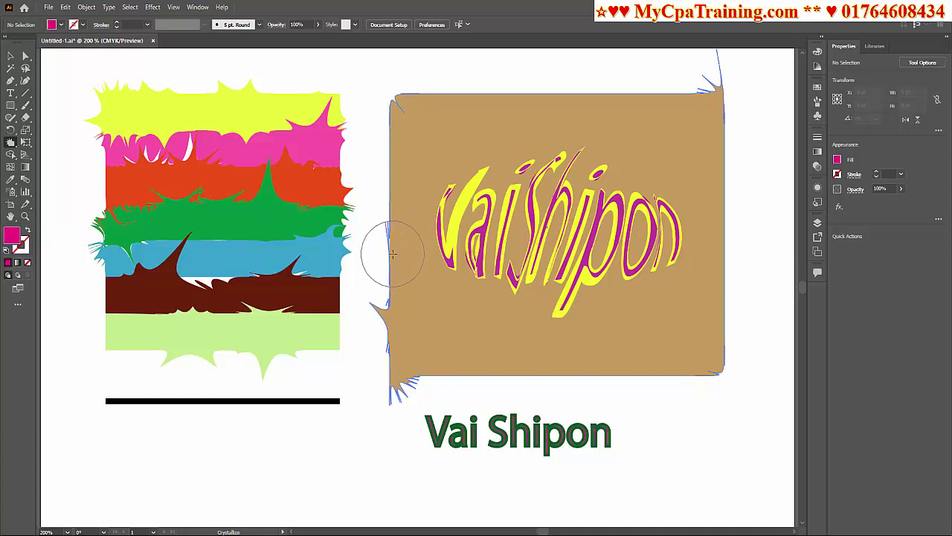
click(390, 181)
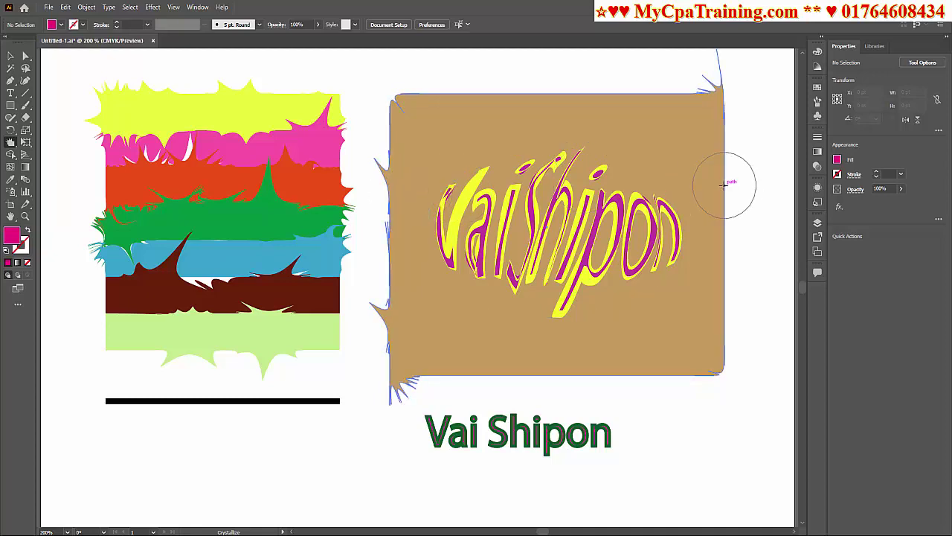
mouse_move(723, 183)
mouse_down()
mouse_move(707, 340)
mouse_move(734, 319)
mouse_up()
mouse_move(638, 383)
mouse_down()
mouse_move(672, 353)
mouse_move(499, 341)
mouse_up()
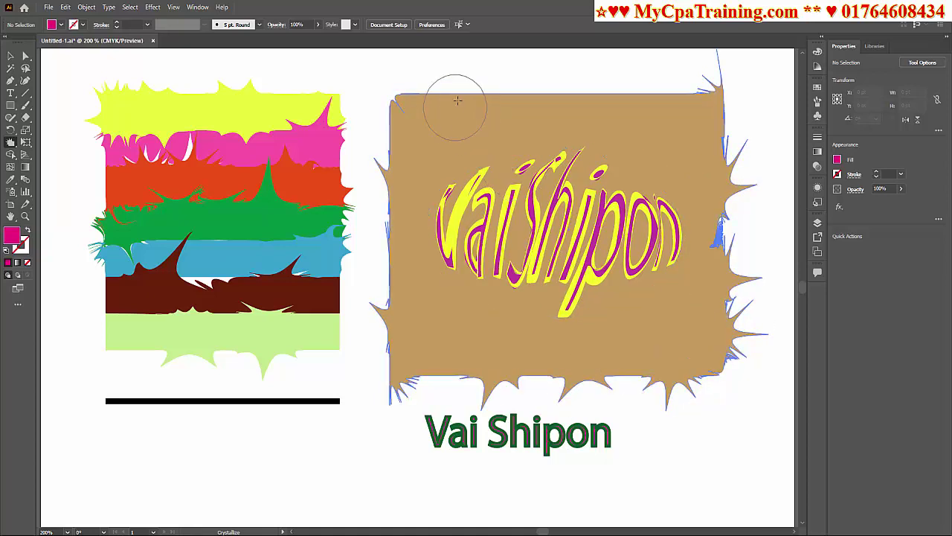
mouse_move(458, 99)
mouse_down()
mouse_move(659, 99)
mouse_move(674, 82)
mouse_up()
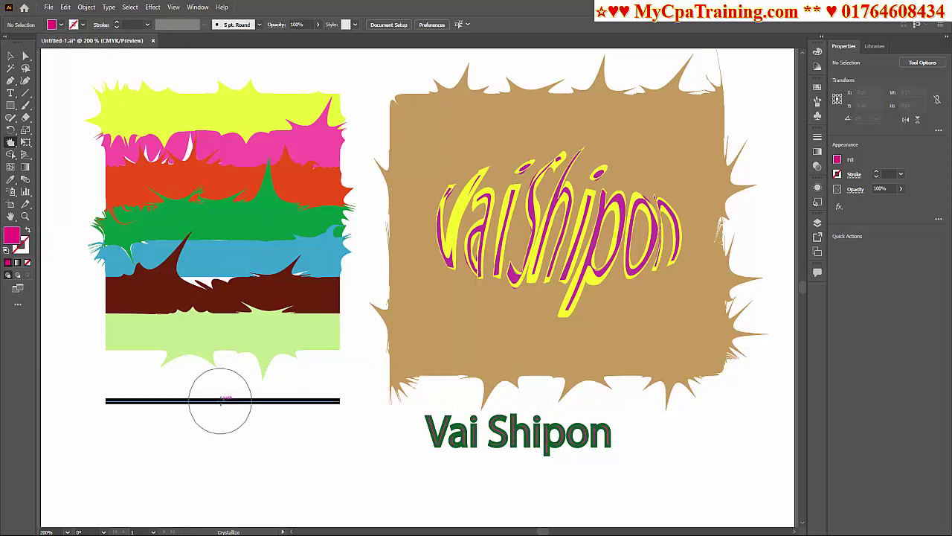
Crystallize the black line and green Vai letters, then undo those latest edits
mouse_move(224, 402)
mouse_down()
mouse_move(228, 393)
mouse_move(233, 417)
mouse_move(275, 397)
mouse_move(171, 382)
mouse_up()
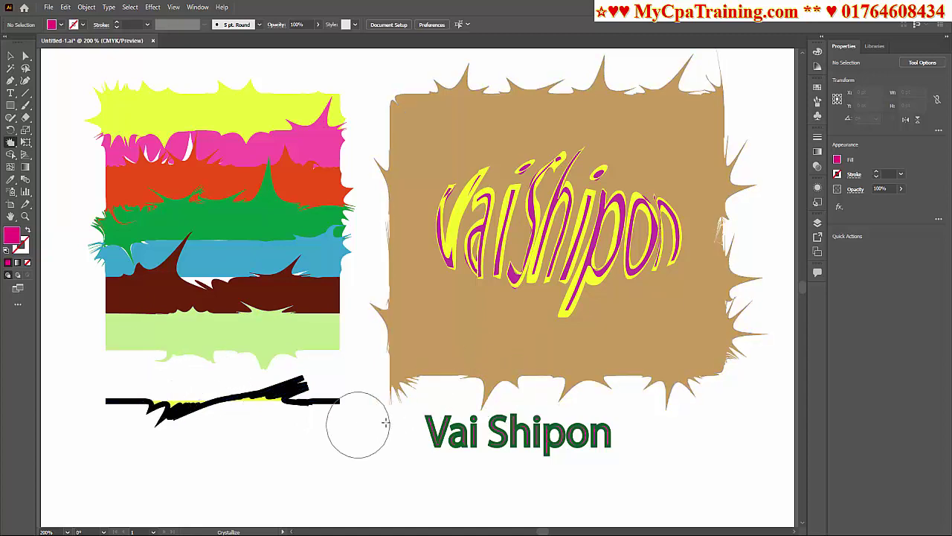
drag(463, 420, 455, 421)
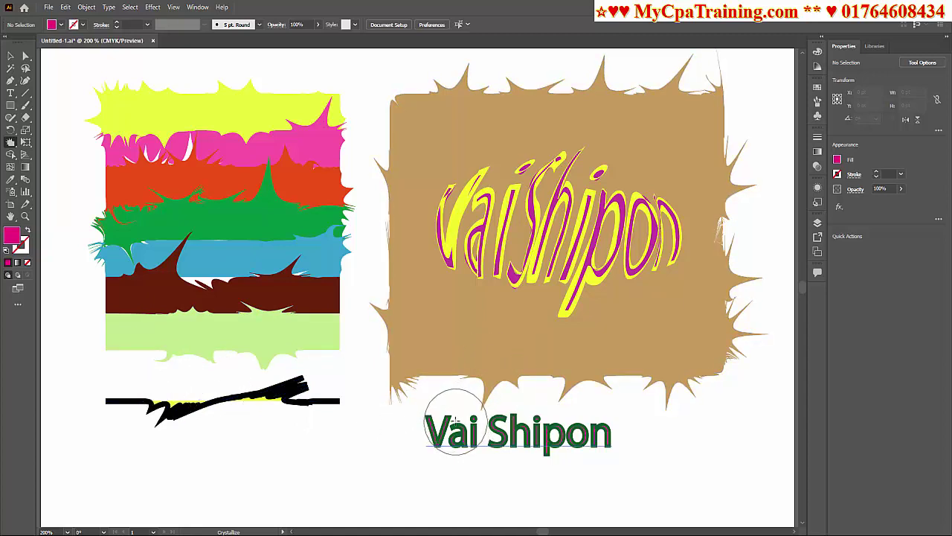
key(ctrl+z)
key(ctrl+z)
key(ctrl+z)
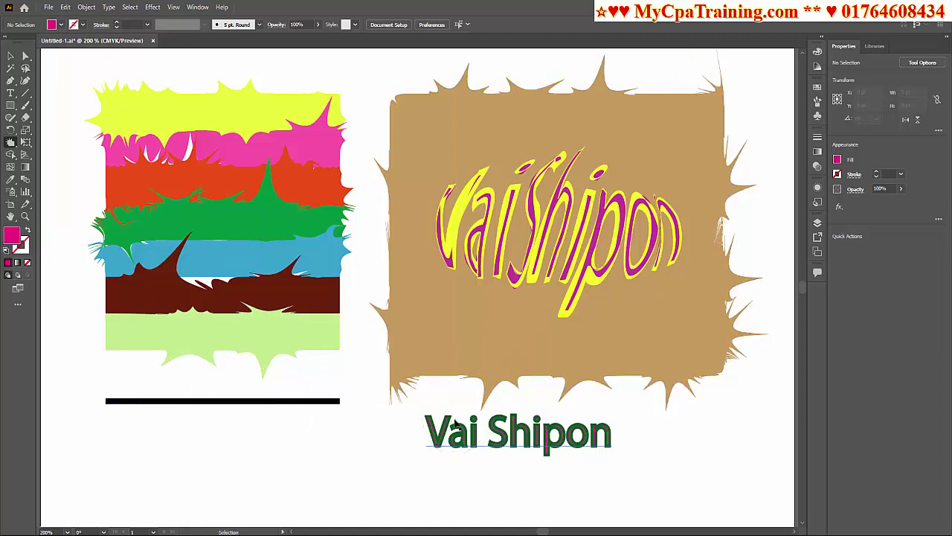
key(ctrl+z)
key(ctrl+z)
key(ctrl+z)
key(ctrl+z)
key(ctrl+z)
key(ctrl+z)
key(ctrl+z)
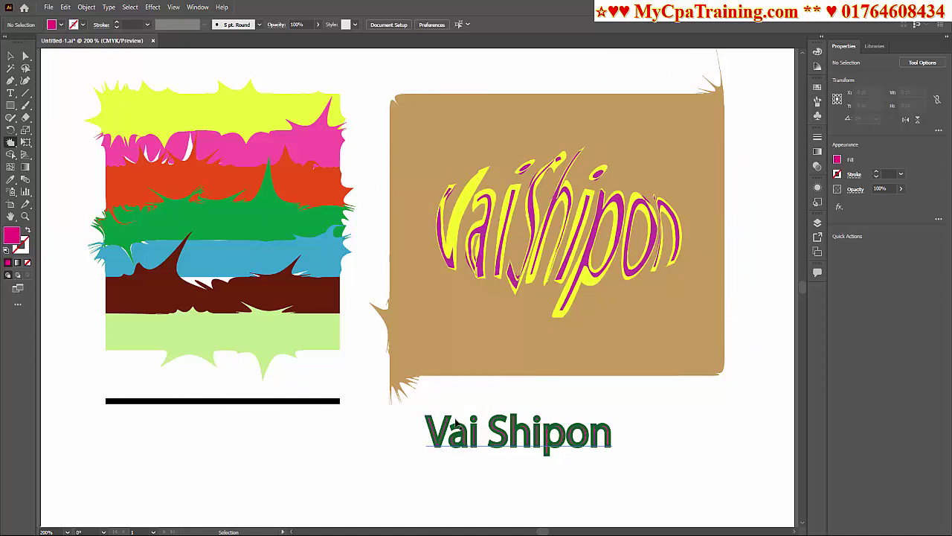
Undo the crystallize spikes on the tan rectangle, the VaiShipon text and the striped graphic
key(ctrl+z)
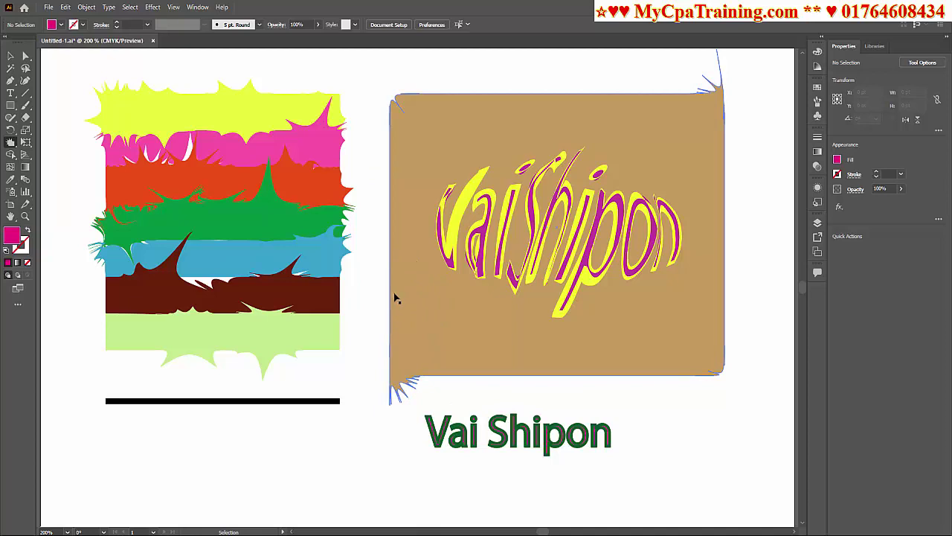
key(ctrl+z)
key(ctrl+z)
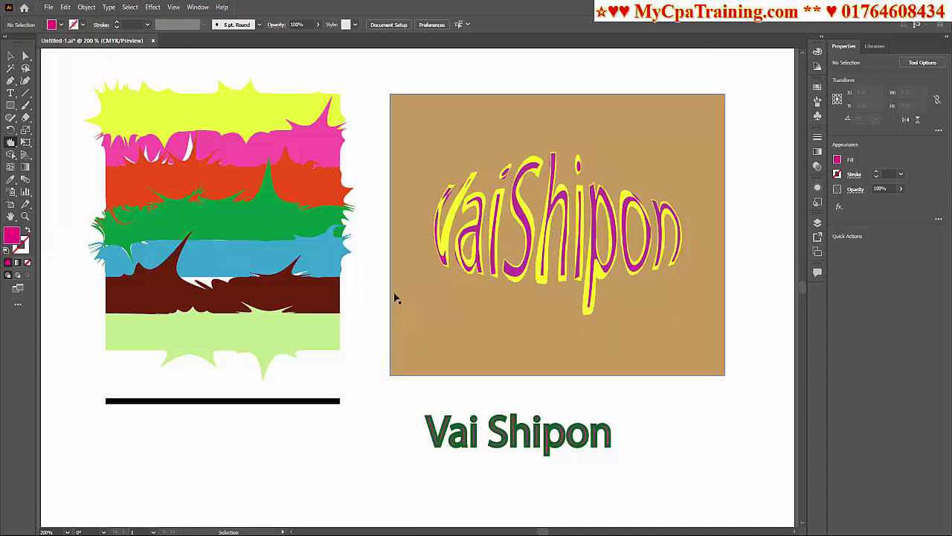
key(ctrl+z)
key(ctrl+z)
key(ctrl+z)
key(ctrl+z)
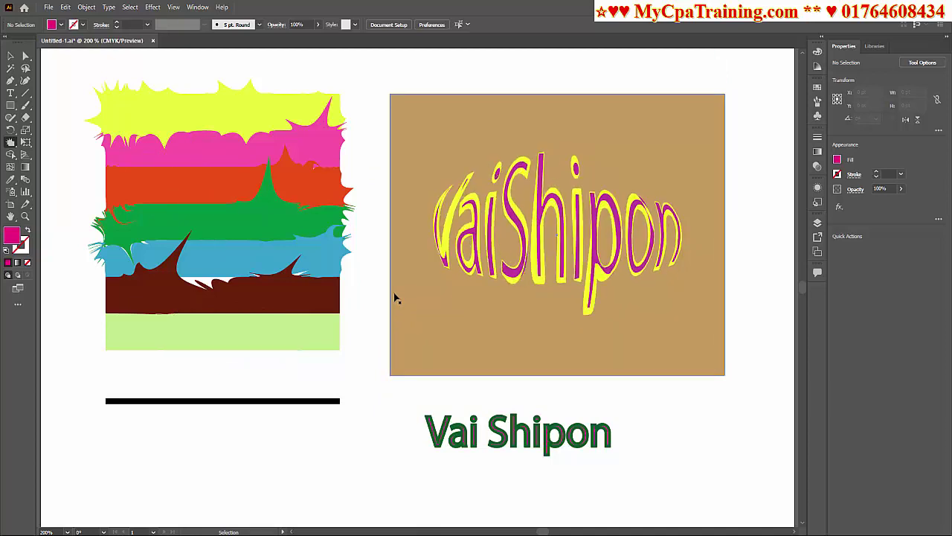
key(ctrl+z)
key(ctrl+z)
key(ctrl+z)
key(ctrl+z)
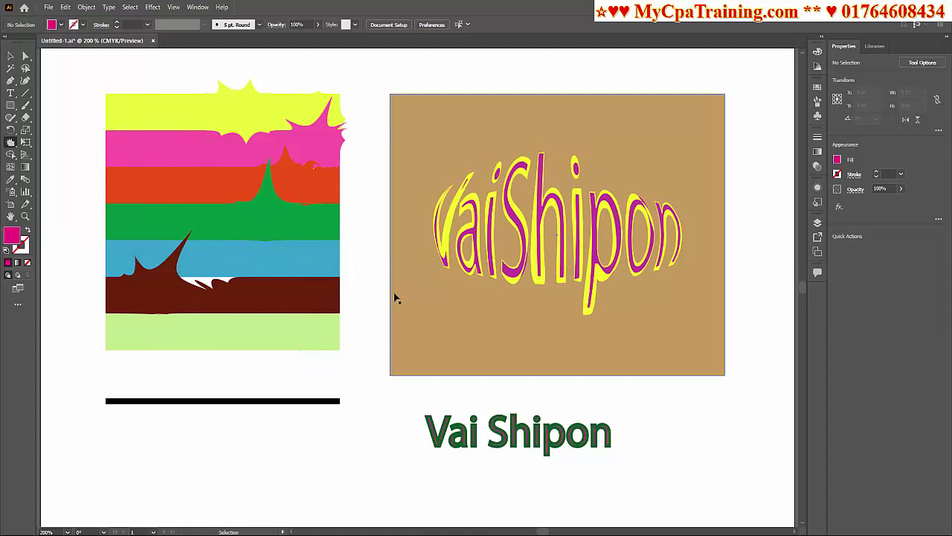
key(ctrl+z)
key(ctrl+z)
key(ctrl+z)
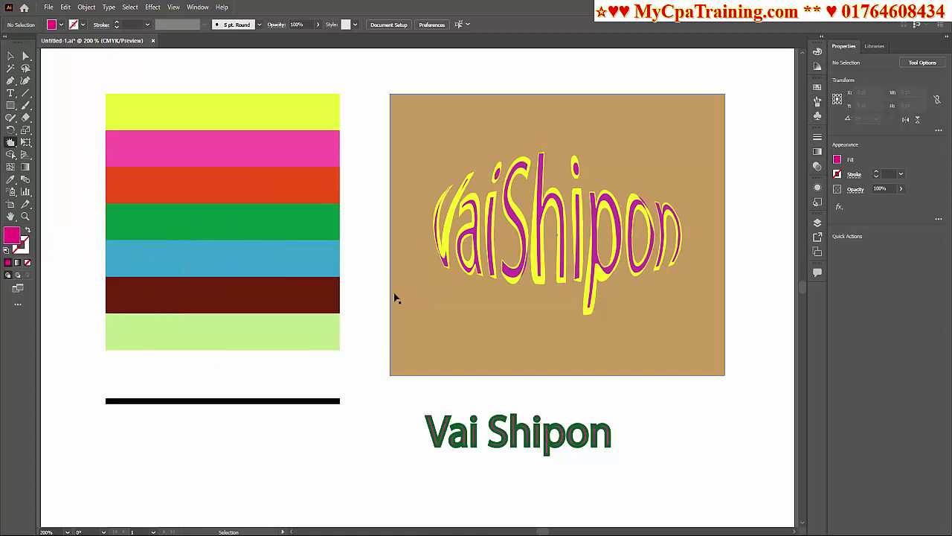
key(ctrl+z)
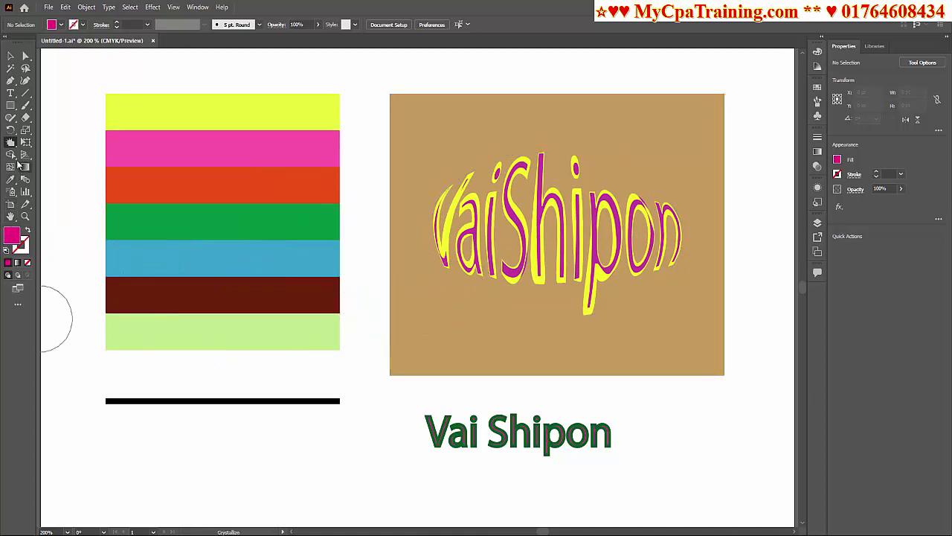
Review the Crystallize Tool options without changing them, then reopen the liquify tool flyout
click(12, 148)
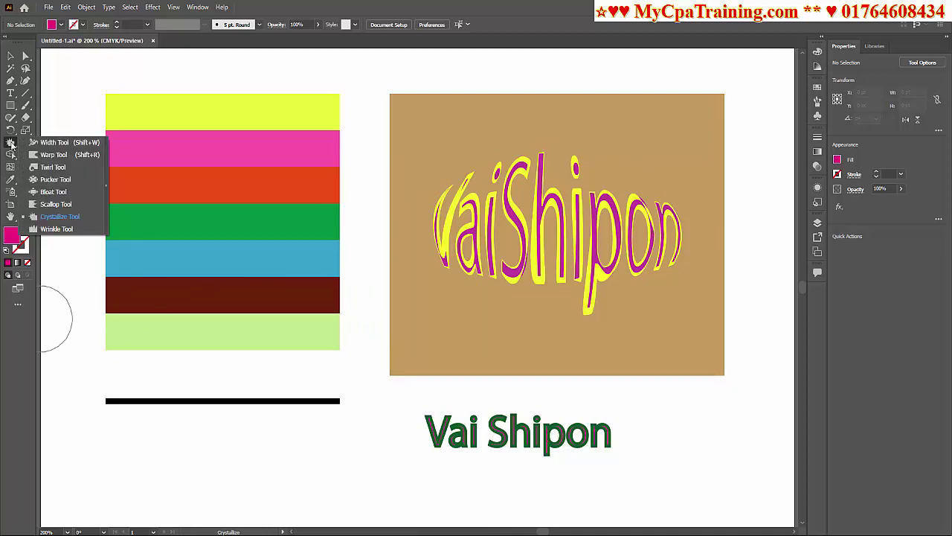
click(11, 144)
double_click(10, 144)
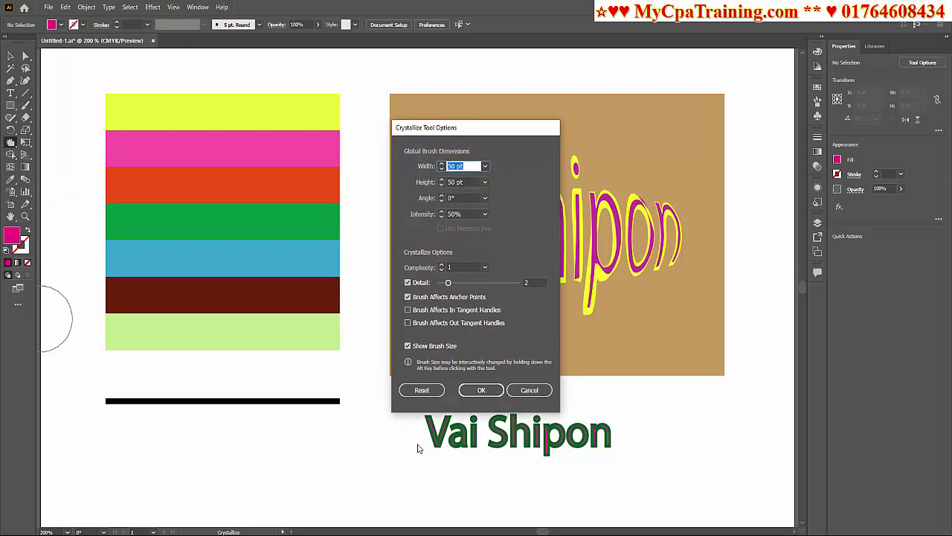
click(531, 394)
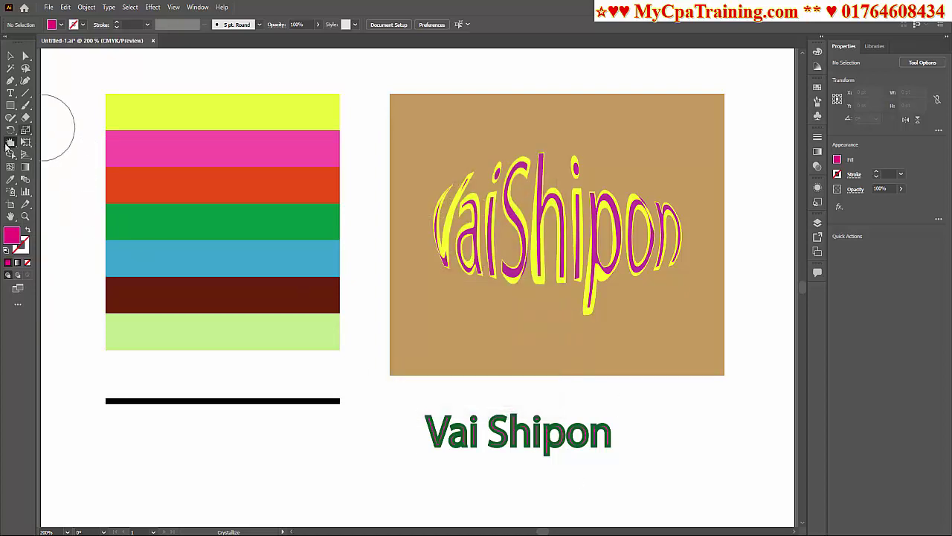
click(17, 149)
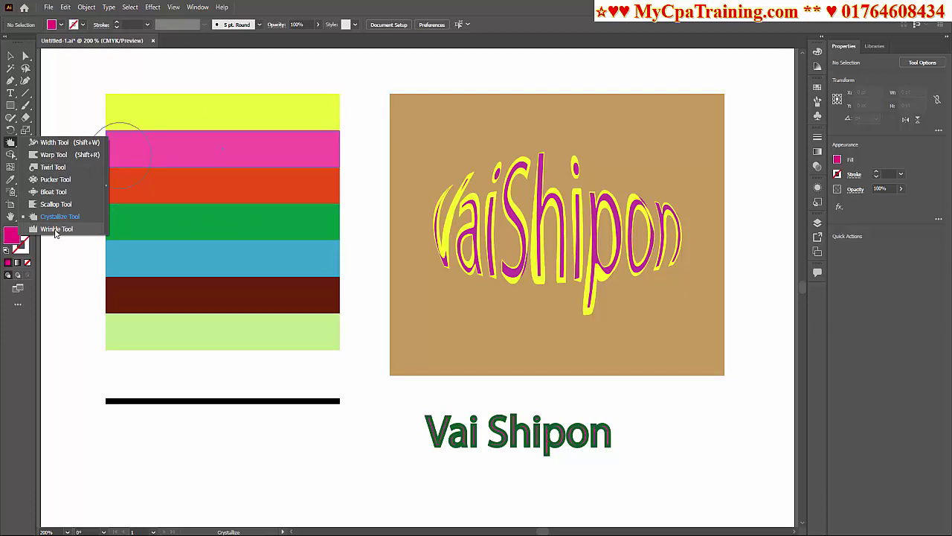
Wrinkle the green/blue, blue top, pink/orange, yellow/pink and brown top stripe edges
click(55, 230)
click(162, 237)
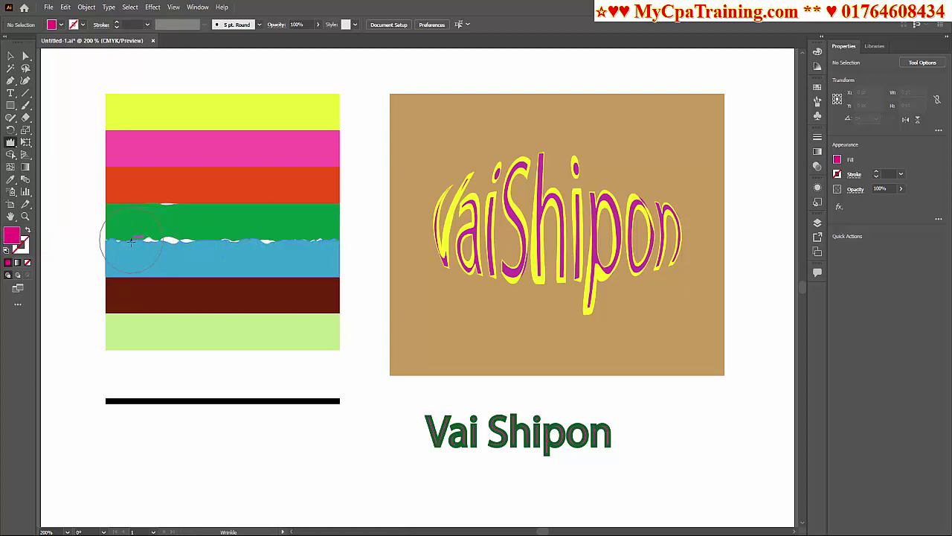
mouse_move(185, 253)
mouse_down()
mouse_move(230, 209)
mouse_move(326, 189)
mouse_move(237, 165)
mouse_up()
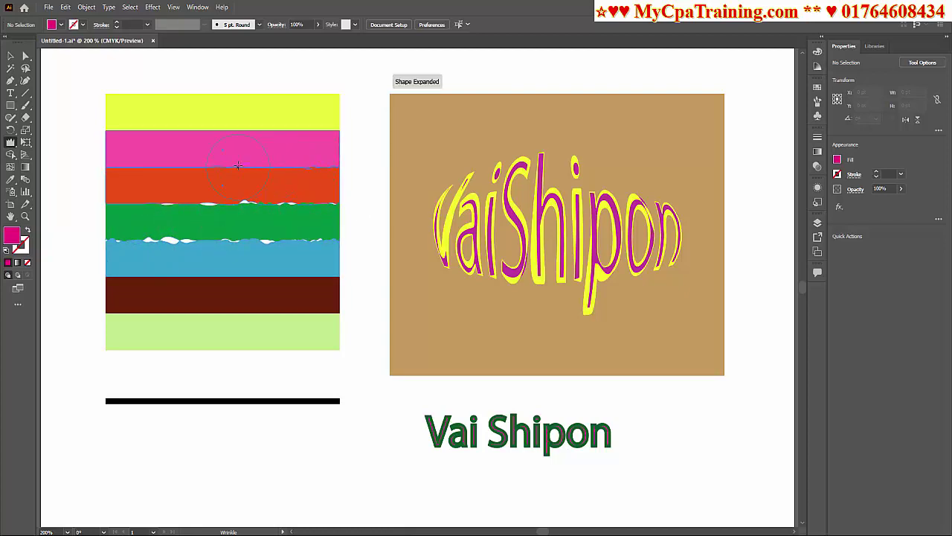
drag(169, 167, 151, 169)
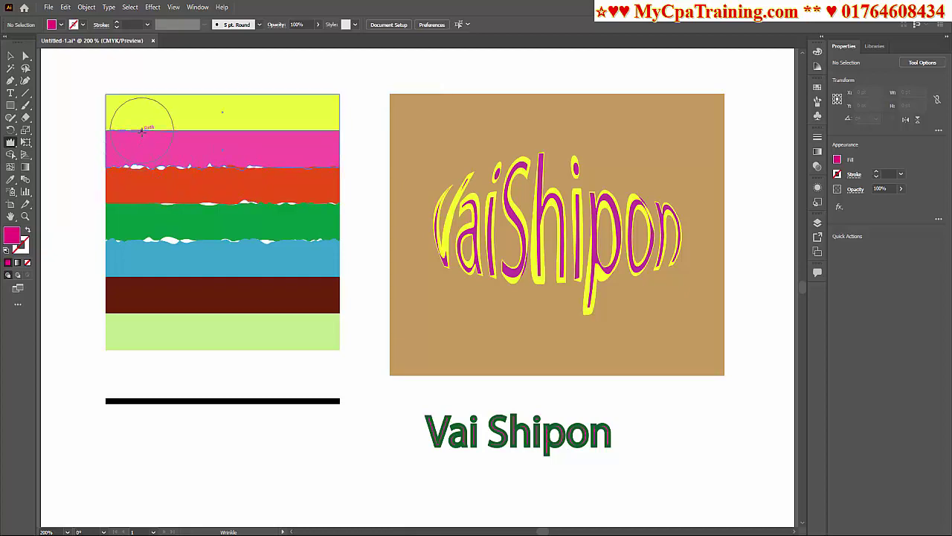
drag(140, 135, 322, 134)
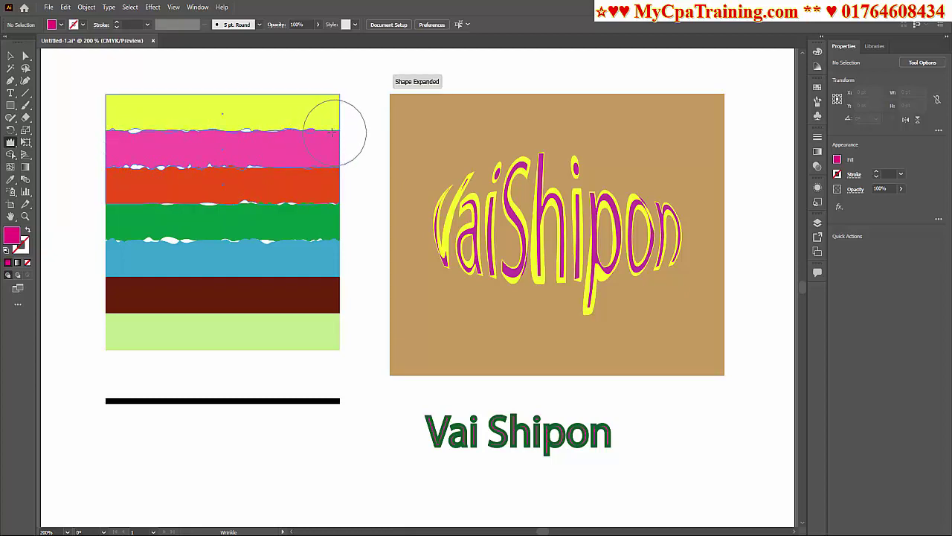
drag(127, 276, 336, 277)
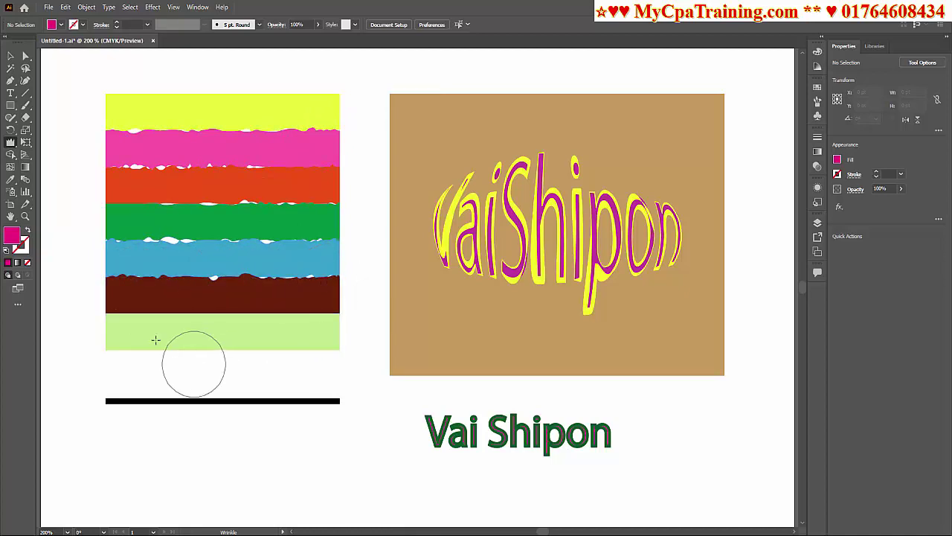
drag(127, 317, 324, 317)
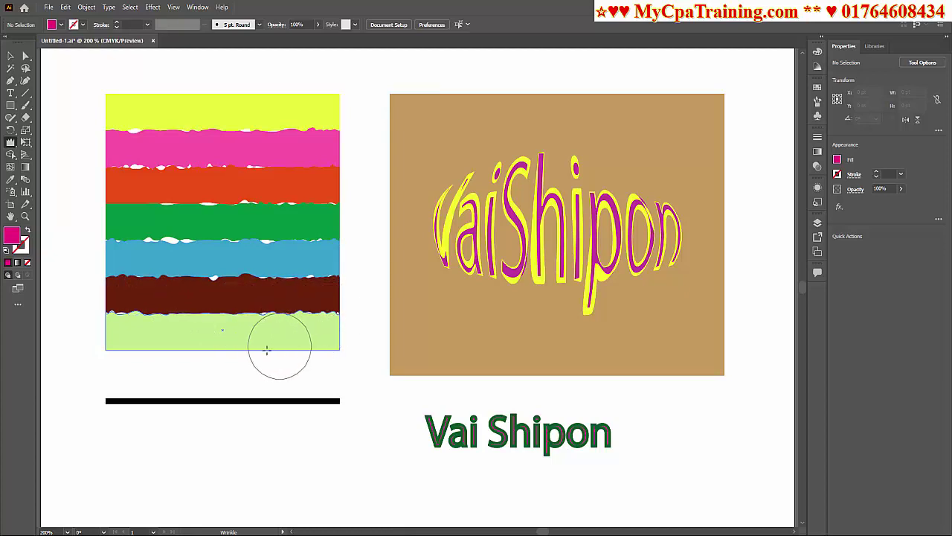
Add more wrinkles to the light-green, brown/light-green, yellow/pink and blue/brown boundaries
mouse_move(263, 315)
mouse_down()
mouse_move(268, 302)
mouse_move(223, 319)
mouse_move(265, 350)
mouse_up()
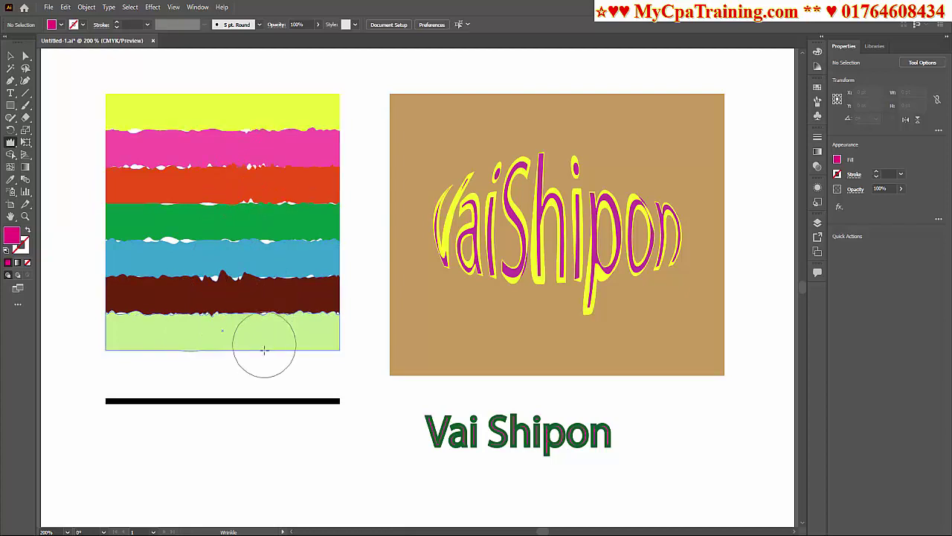
drag(302, 116, 302, 107)
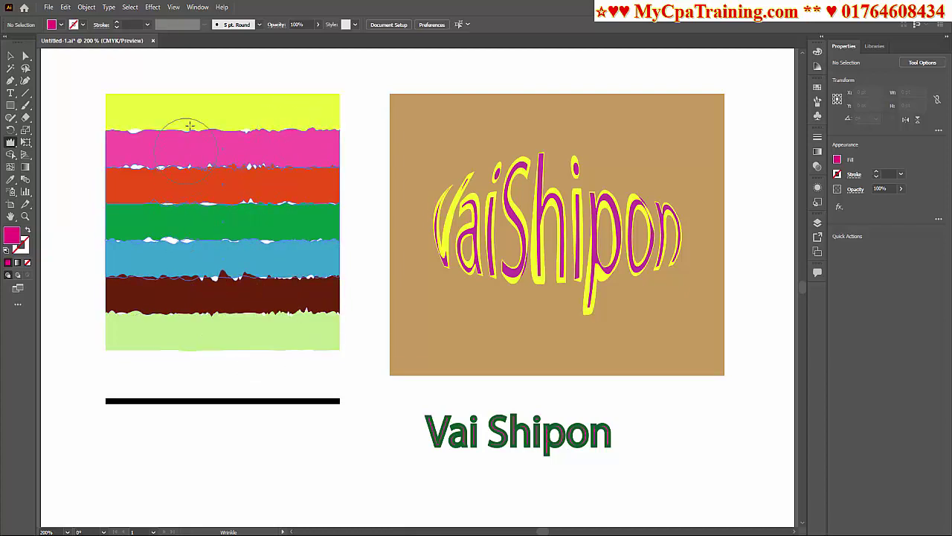
drag(190, 125, 190, 130)
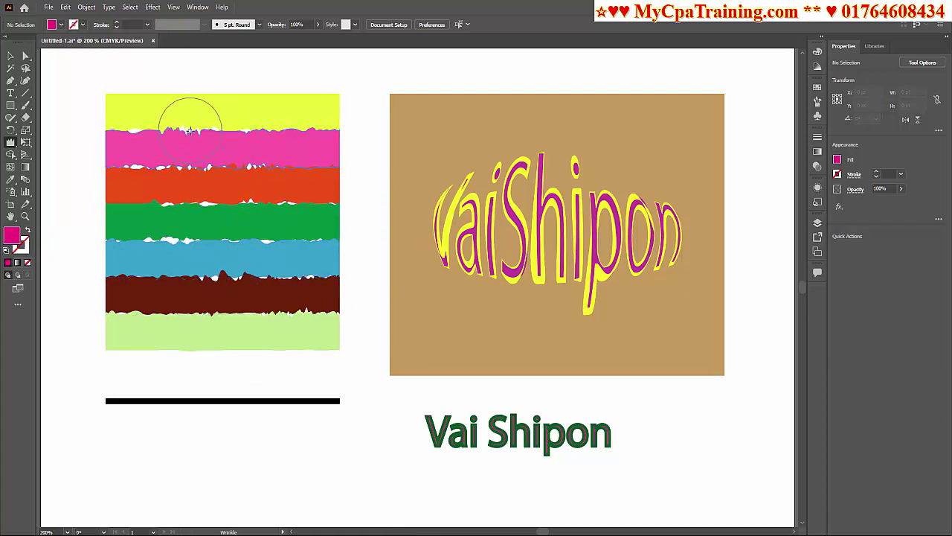
drag(254, 143, 255, 127)
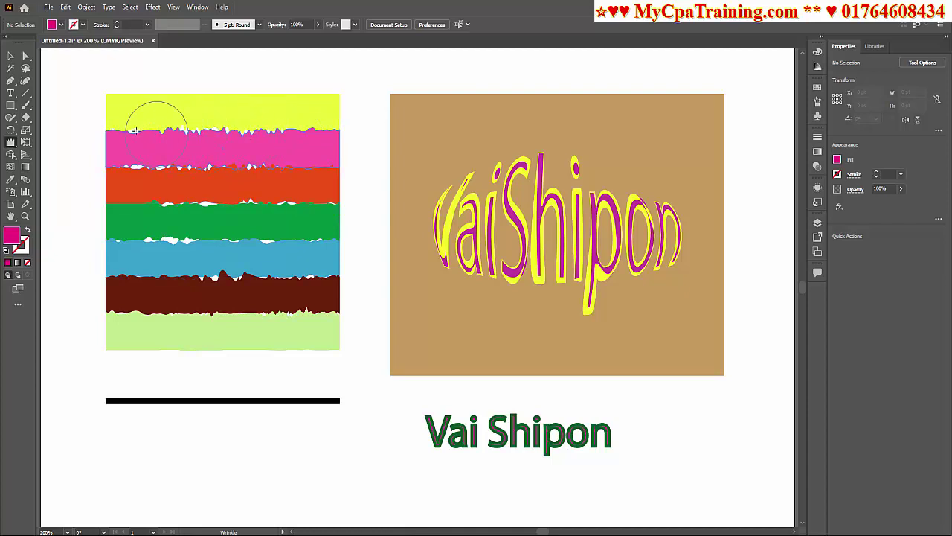
drag(148, 117, 131, 118)
drag(187, 329, 178, 328)
drag(146, 253, 99, 221)
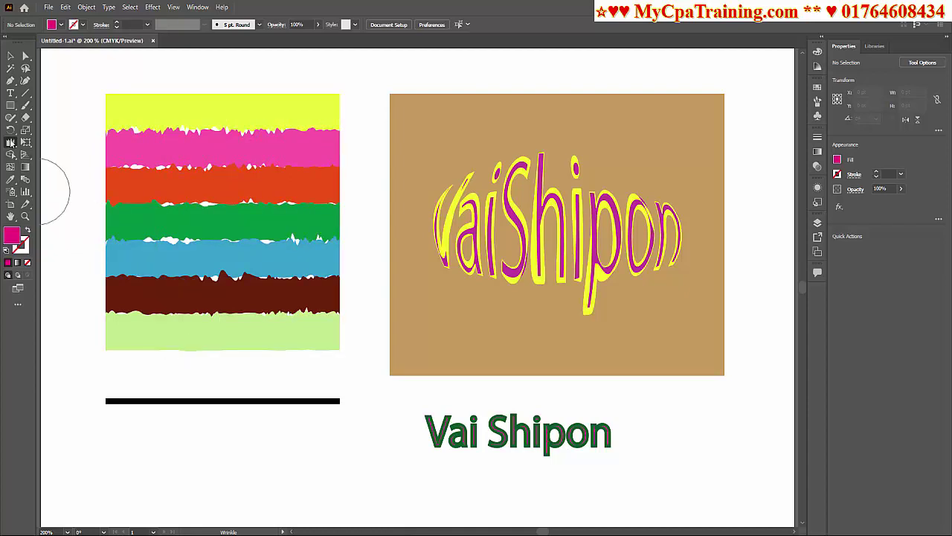
Adjust Wrinkle Tool options, then wrinkle the yellow top edge, light-green bottom edge and VaiShipon text
double_click(10, 143)
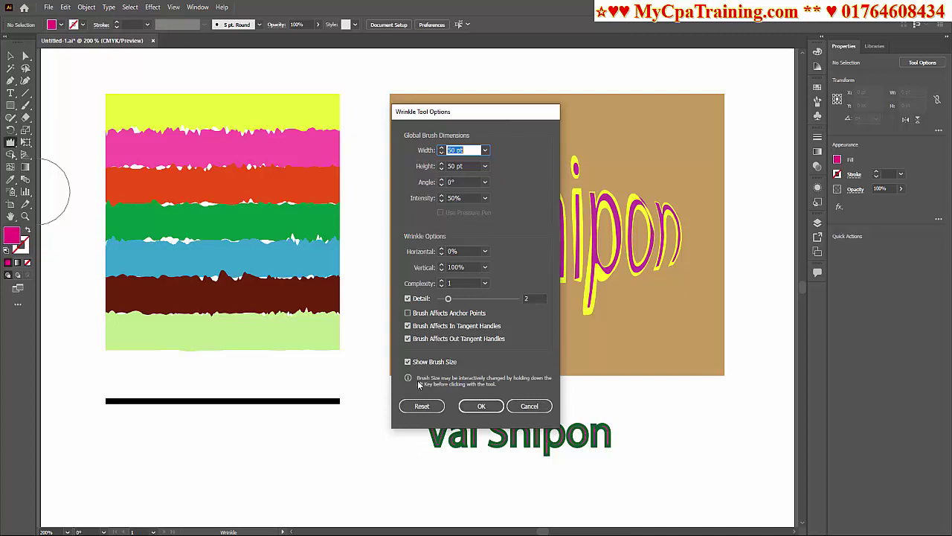
click(482, 406)
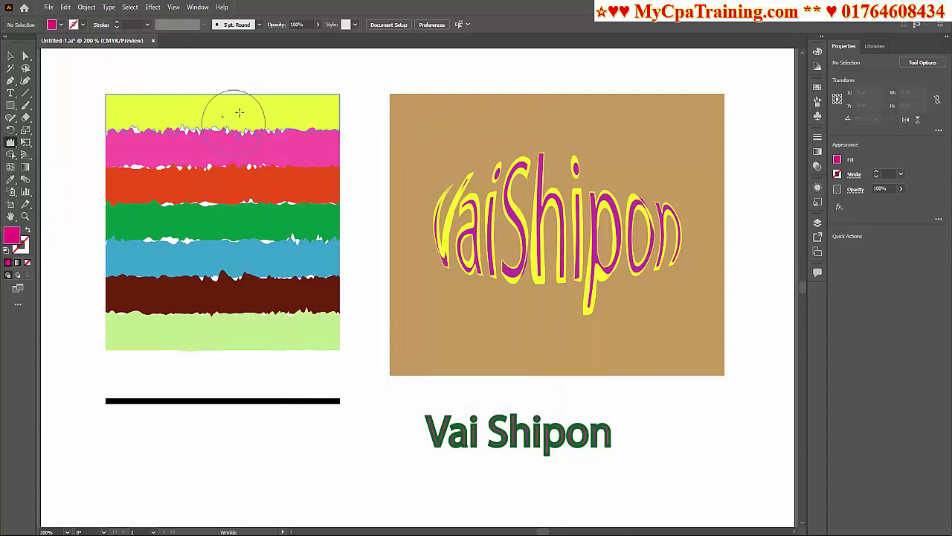
mouse_move(259, 93)
mouse_down()
mouse_move(304, 95)
mouse_move(142, 98)
mouse_up()
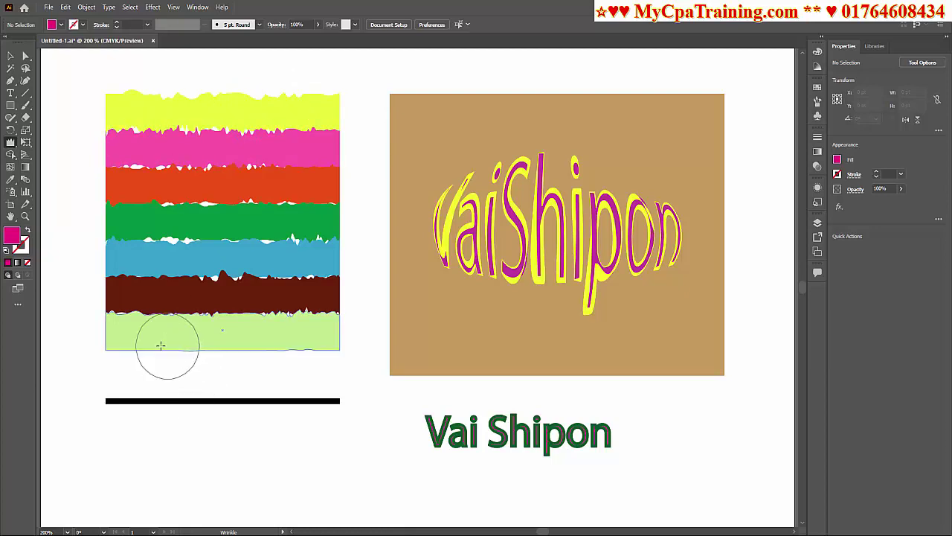
drag(146, 350, 318, 351)
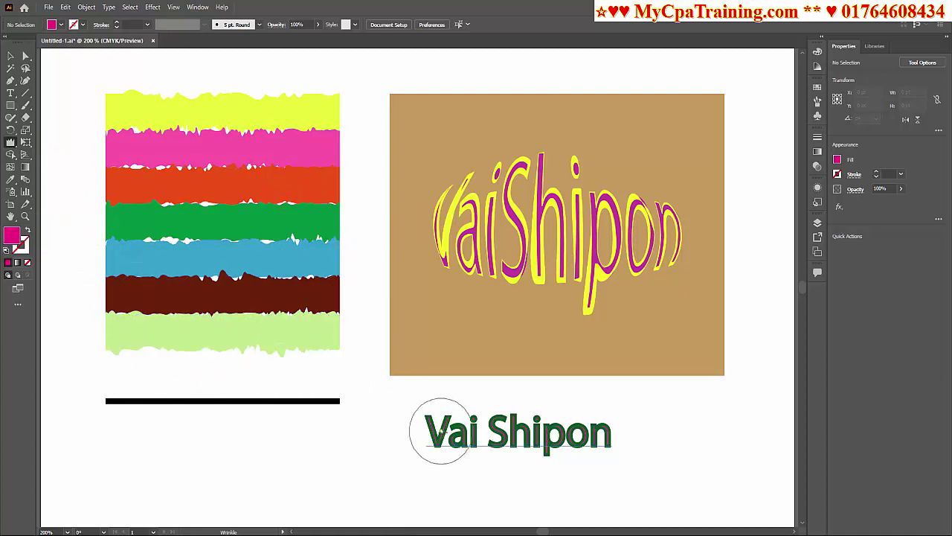
click(618, 290)
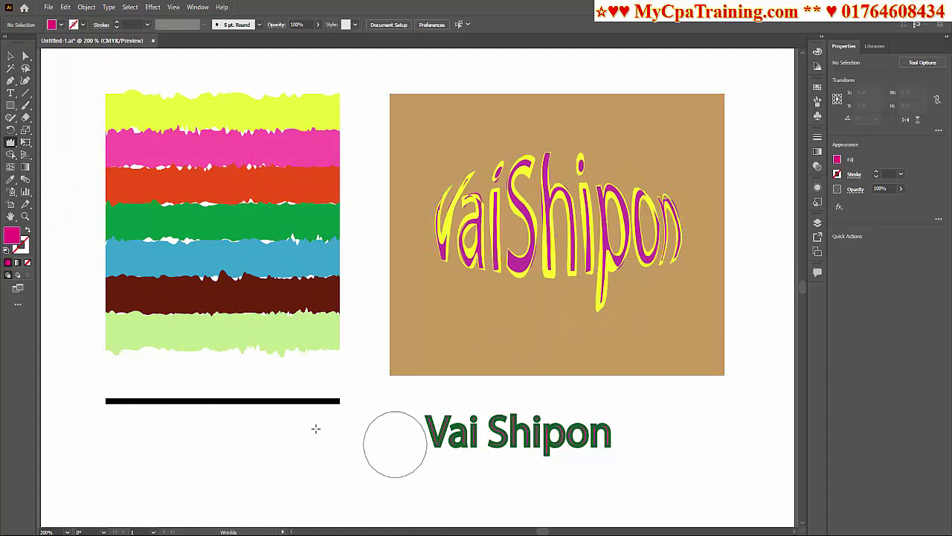
Convert the green Vai Shipon text to outlines with Ctrl+Shift+O
key(v)
drag(415, 396, 636, 480)
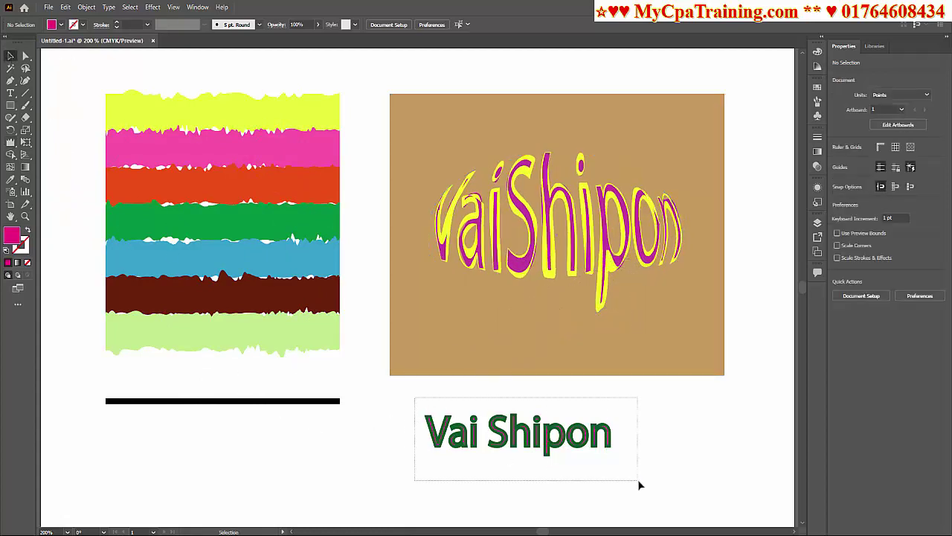
key(ctrl+shift+o)
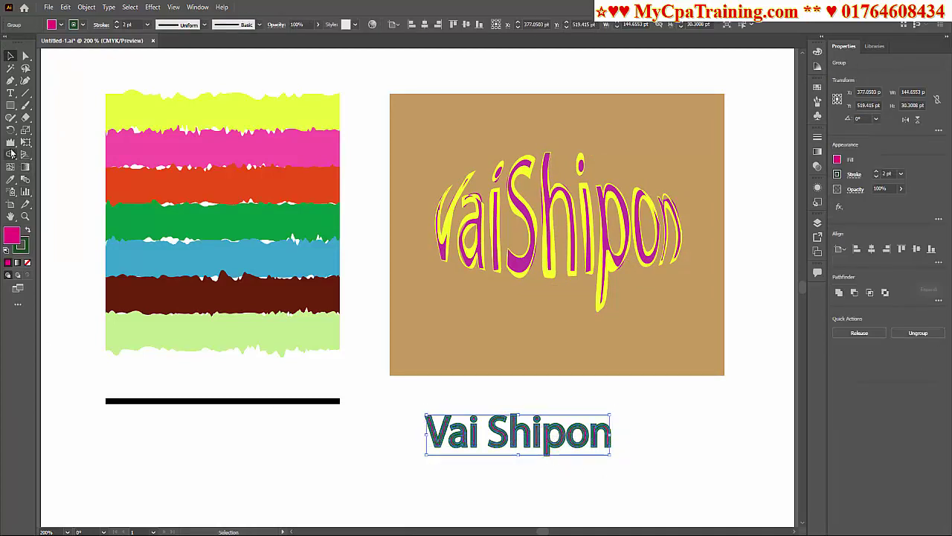
Wrinkle the outlined S, p and o letters, undoing an unwanted pass on Vai
drag(11, 153, 50, 232)
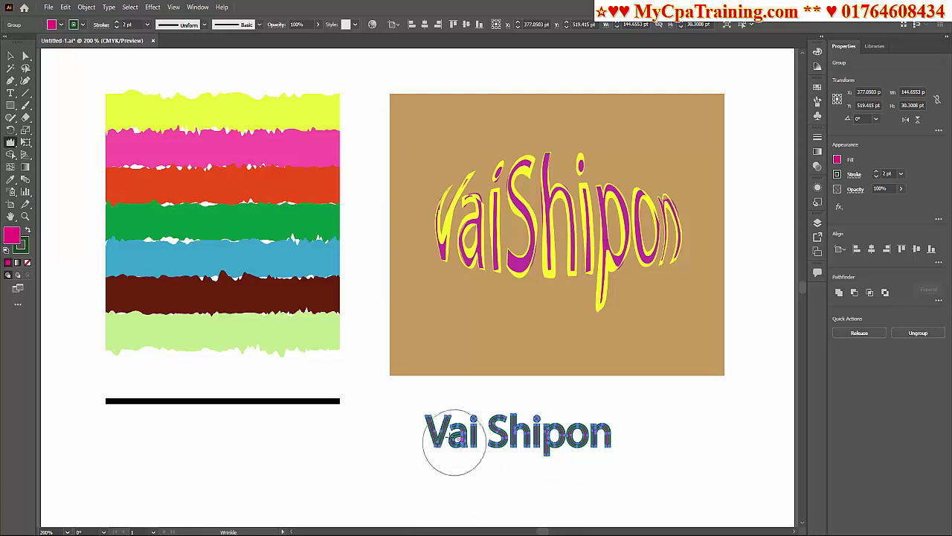
mouse_move(451, 453)
mouse_down()
mouse_move(508, 459)
mouse_move(496, 415)
mouse_move(548, 459)
mouse_move(564, 437)
mouse_move(555, 429)
mouse_move(565, 452)
mouse_up()
key(ctrl+z)
key(ctrl+z)
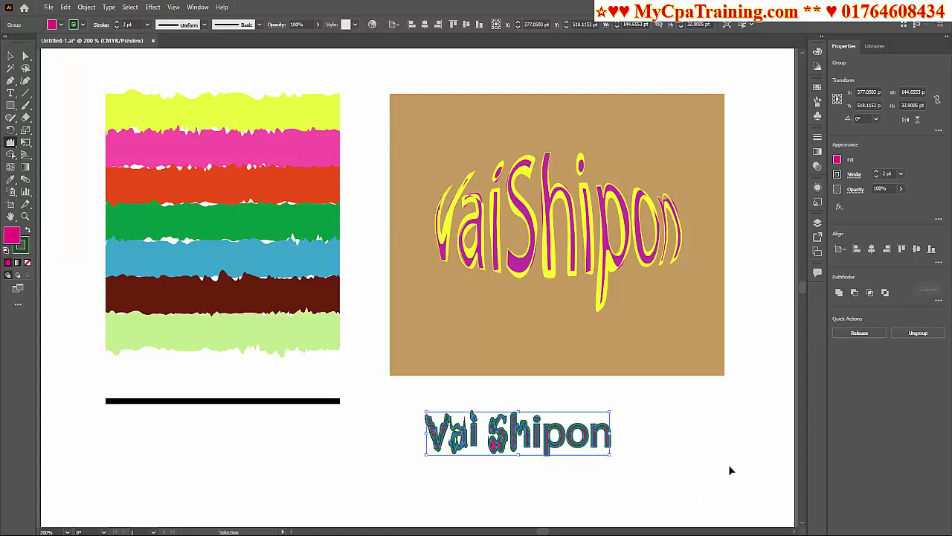
key(ctrl+z)
key(ctrl+z)
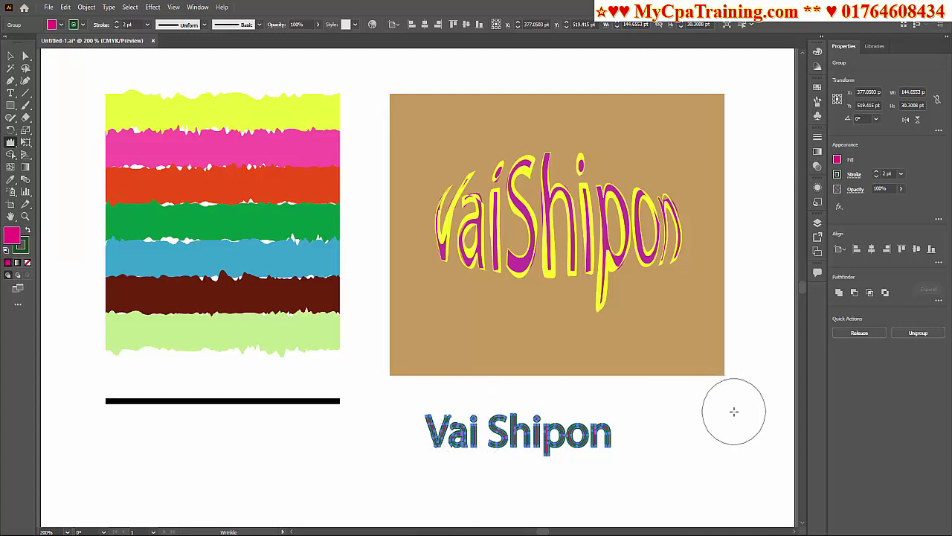
key(ctrl+plus)
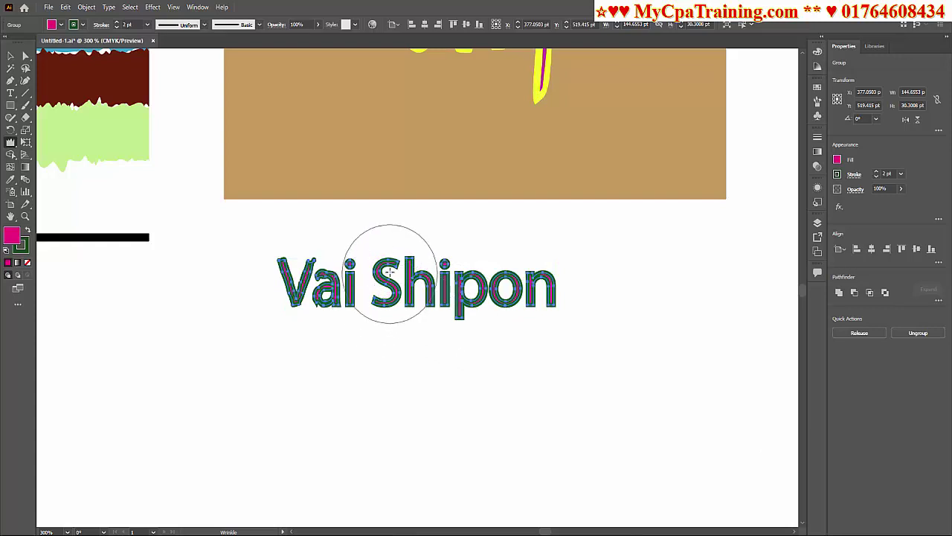
drag(389, 272, 394, 253)
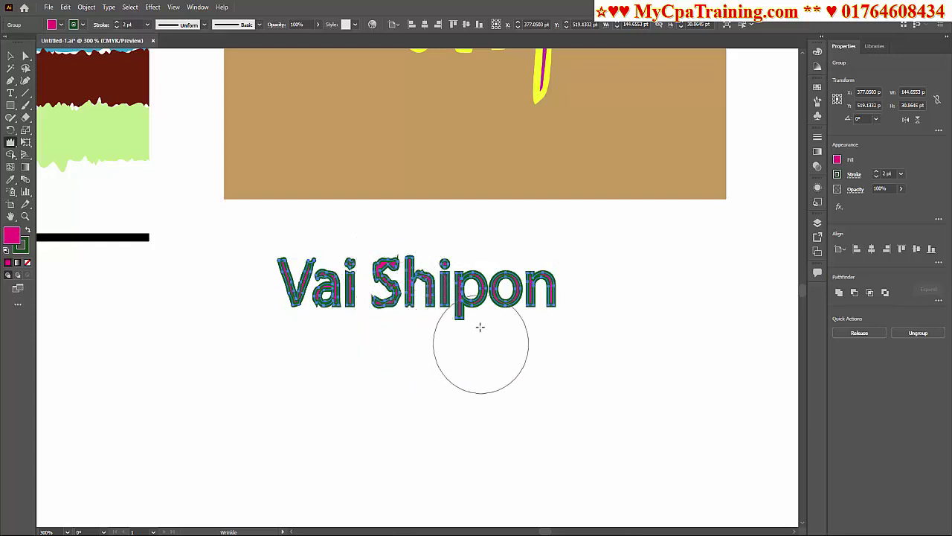
drag(468, 276, 439, 291)
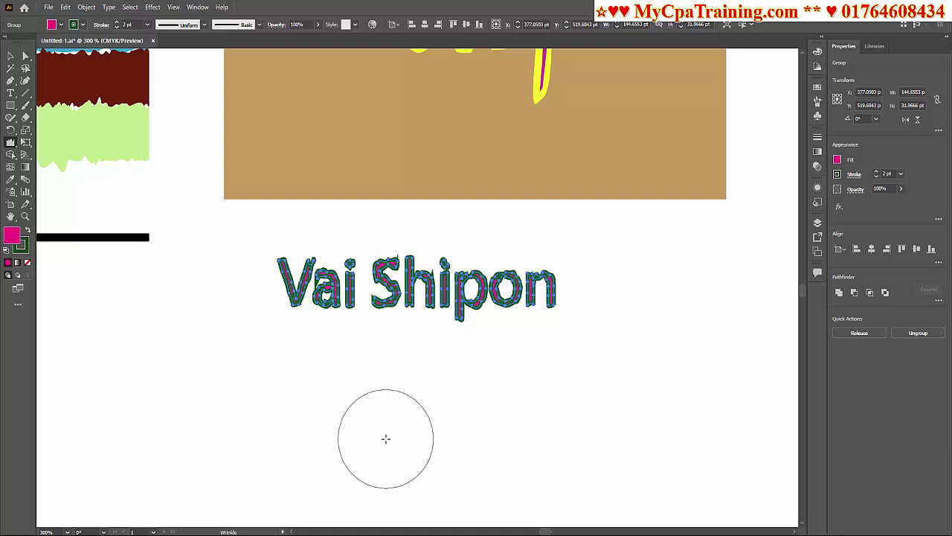
Zoom back out and wrinkle the brown/light-green stripe boundary again
key(ctrl+minus)
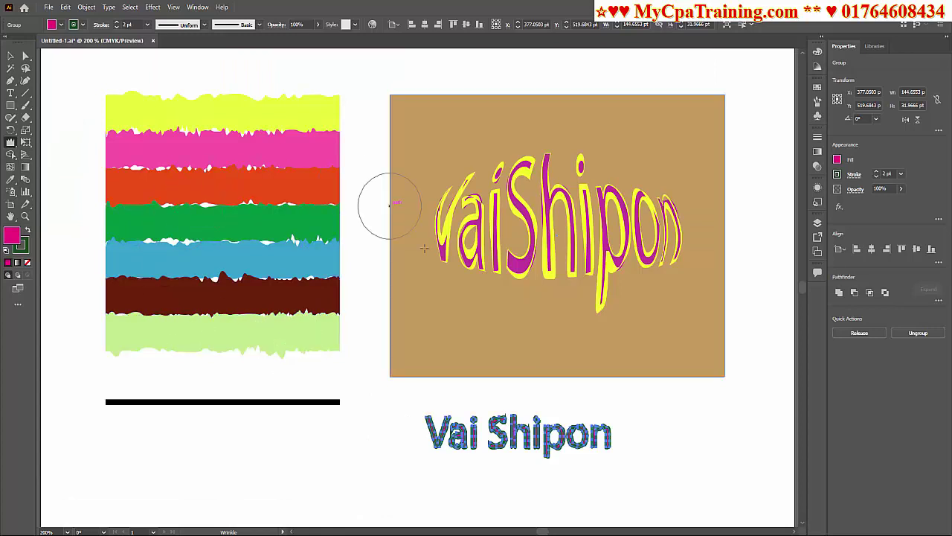
drag(311, 328, 290, 309)
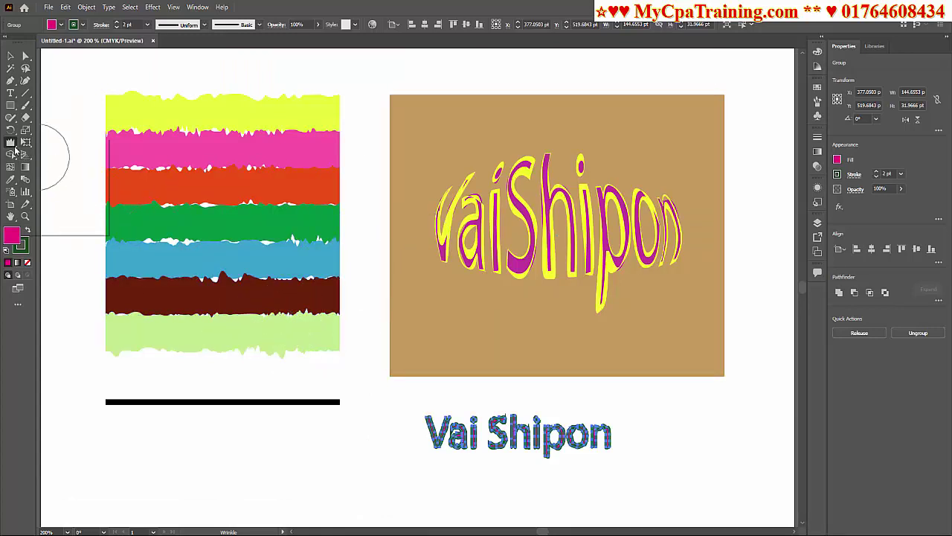
click(21, 150)
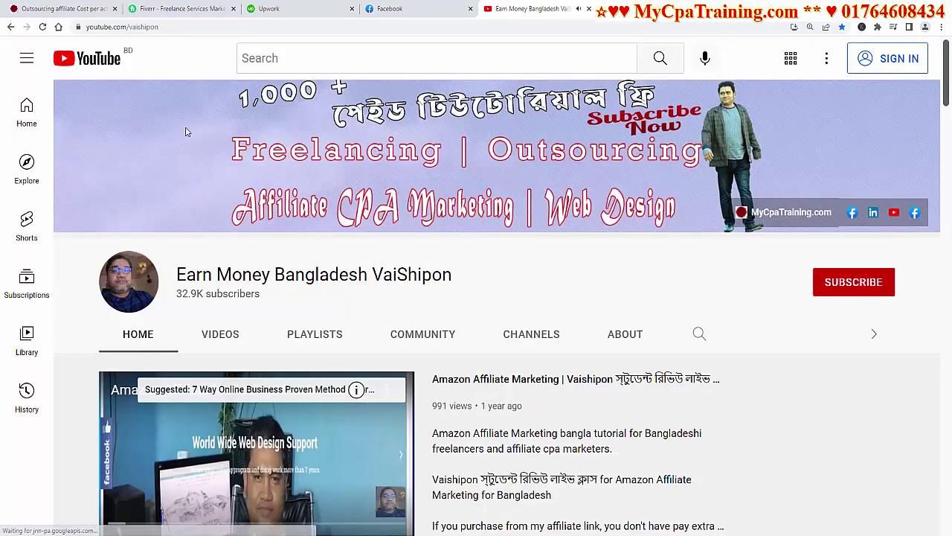
Highlight the channel name on the YouTube page, then switch to the mycpatraining.com tab
double_click(142, 27)
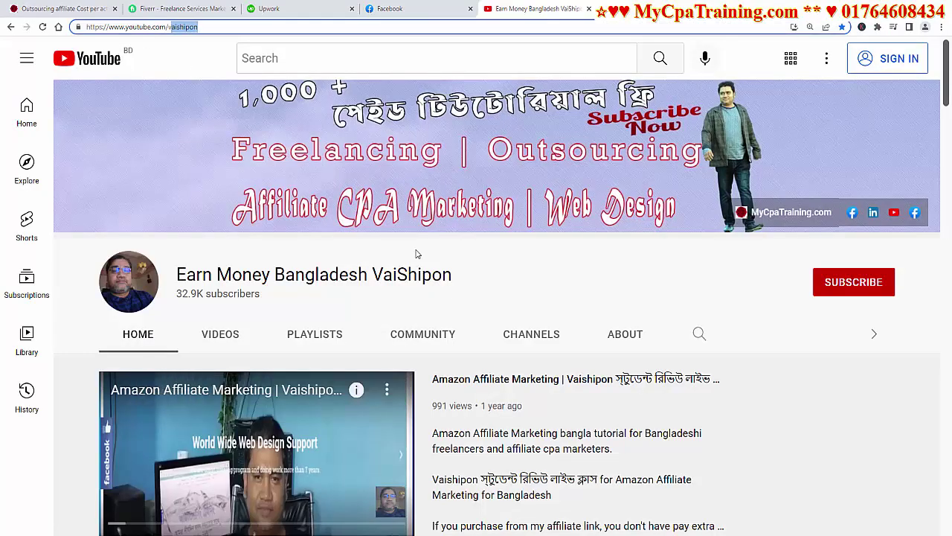
drag(453, 275, 372, 275)
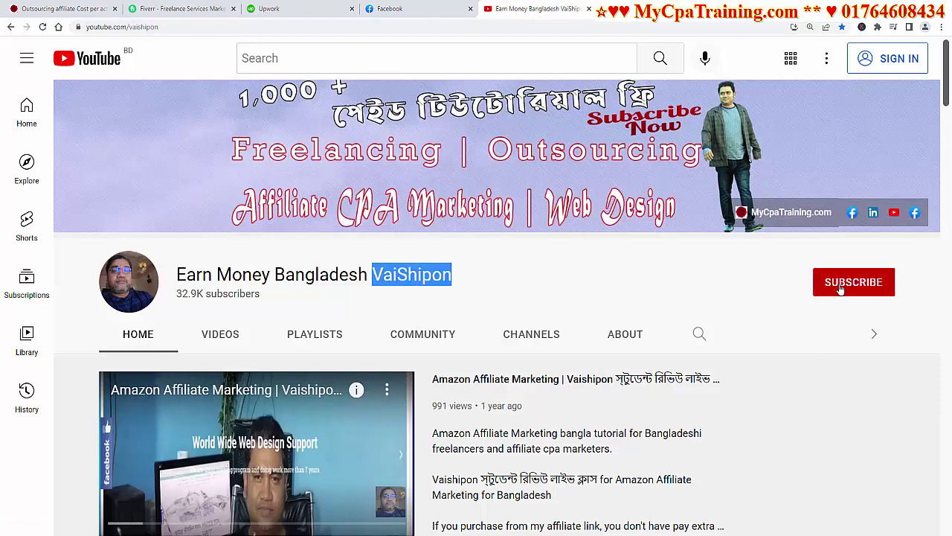
click(88, 13)
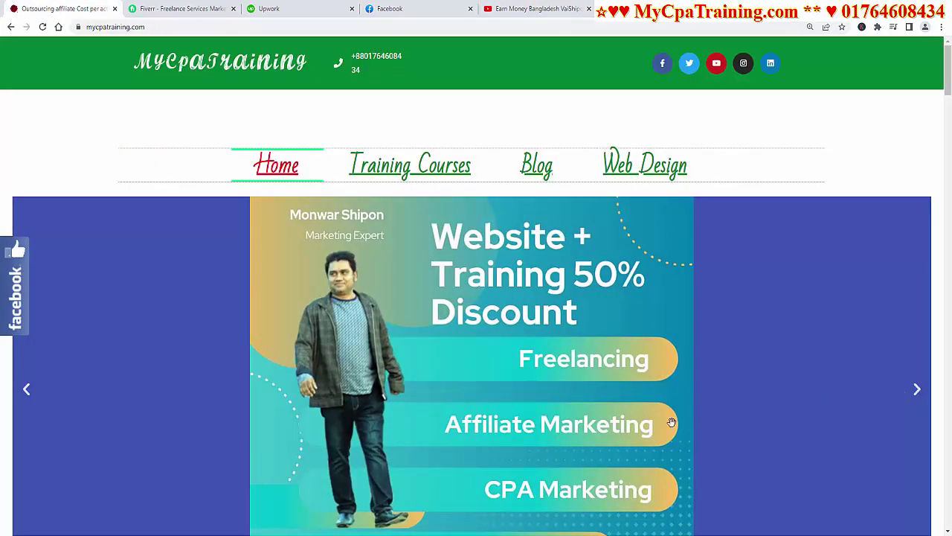